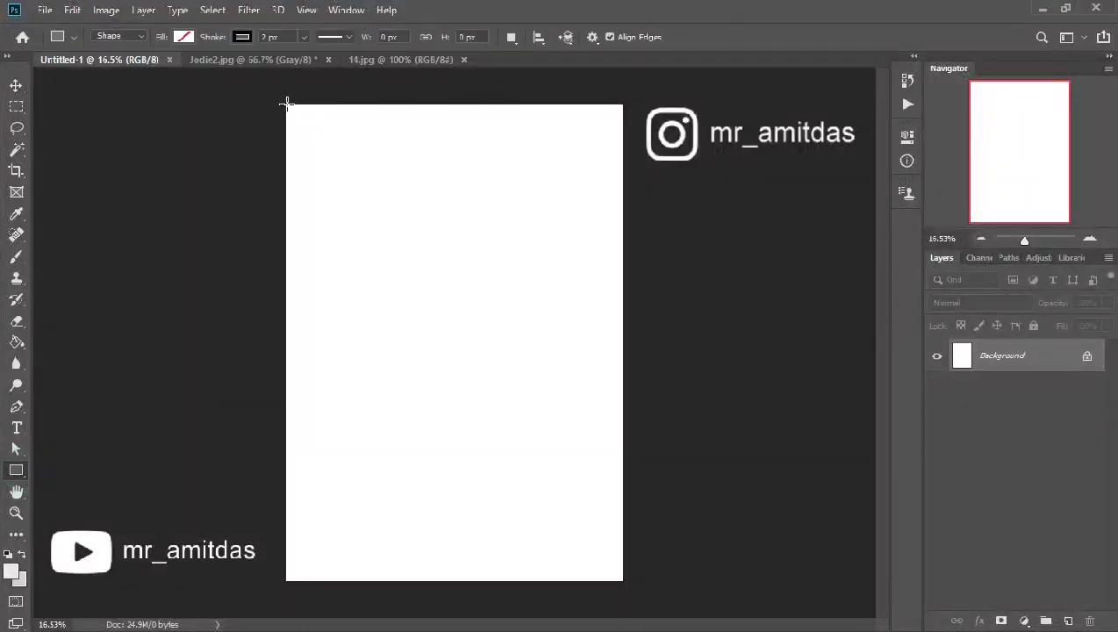
- Draw light grey left and right column rectangles and shift the boundary between them leftward
drag(286, 104, 437, 581)
click(754, 225)
click(886, 254)
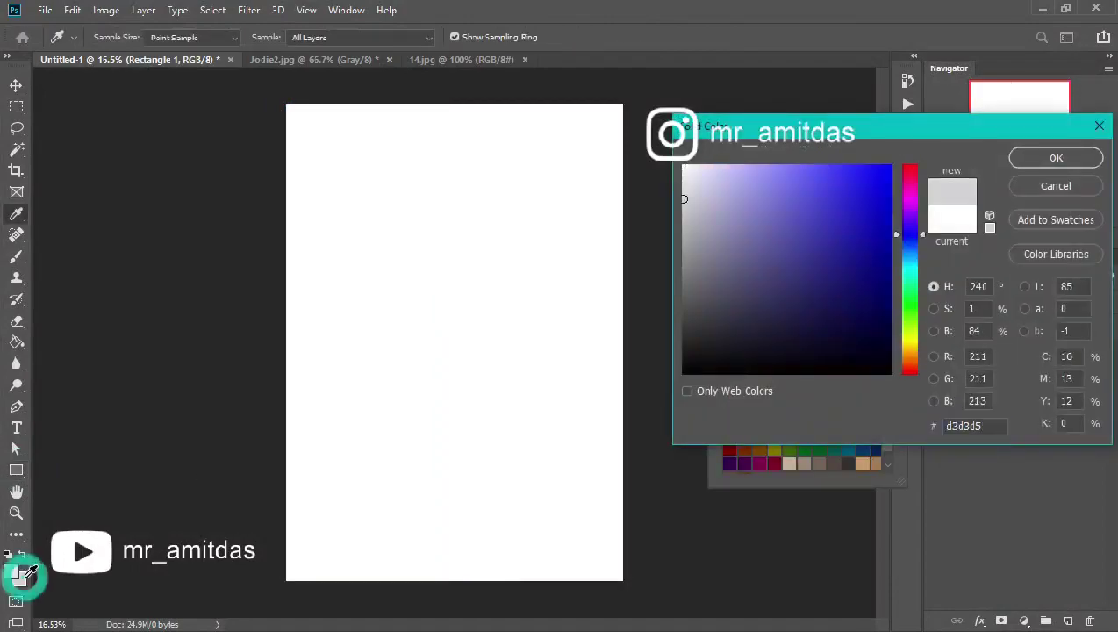
key(Return)
key(Return)
drag(620, 571, 622, 579)
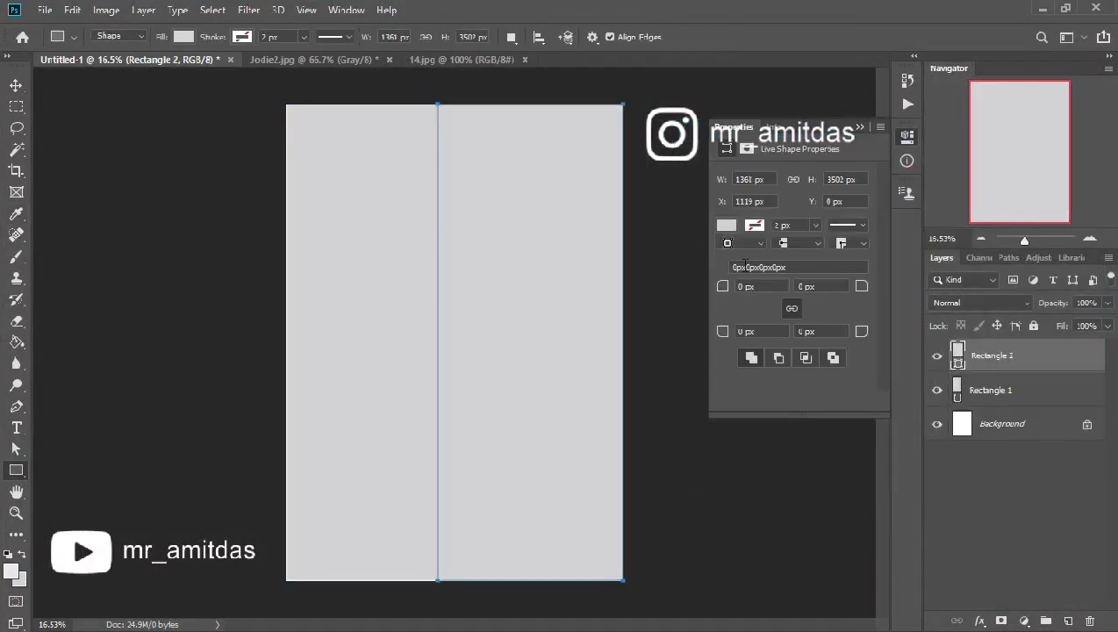
click(729, 225)
click(885, 257)
key(Return)
key(Return)
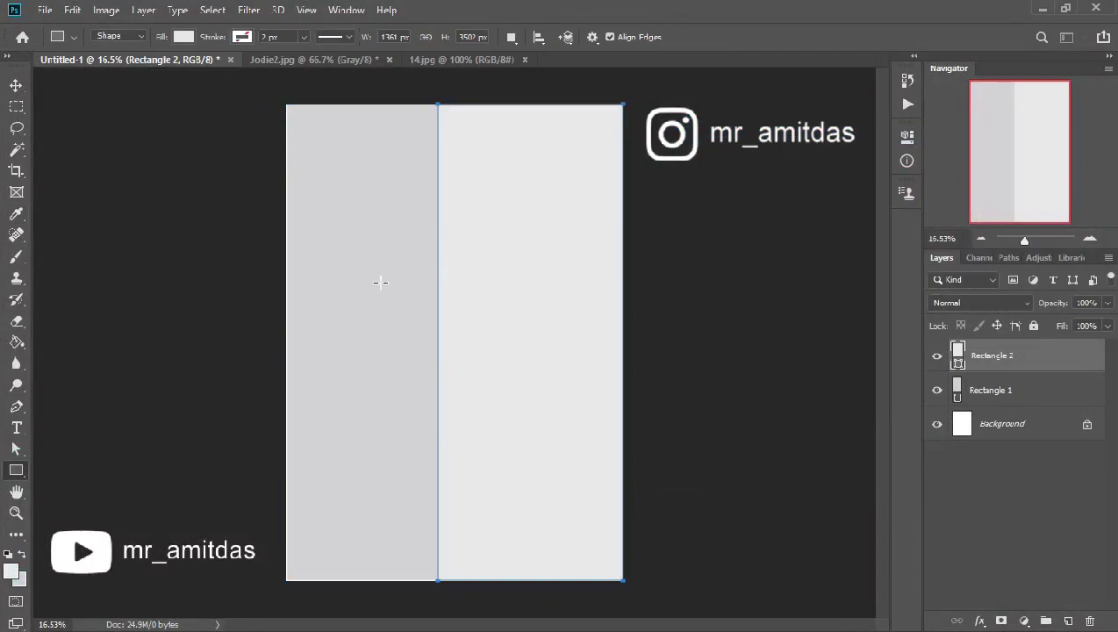
key(v)
drag(436, 337, 435, 343)
- Add a dark grey header rectangle across the top of the right column
click(19, 472)
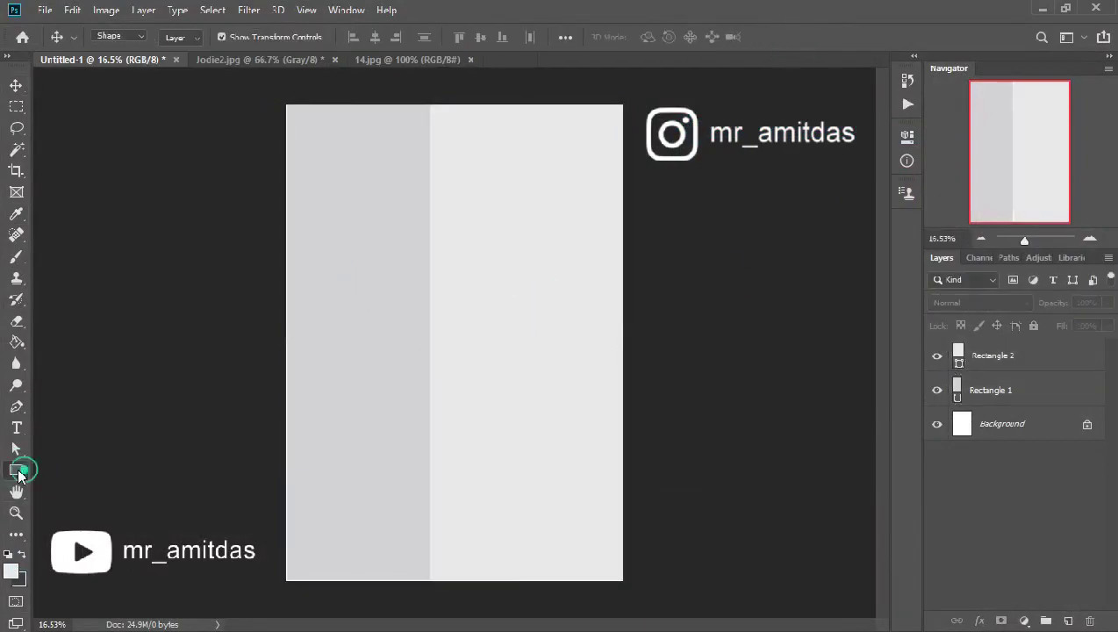
drag(627, 212, 623, 202)
click(728, 224)
click(885, 256)
key(Return)
key(Return)
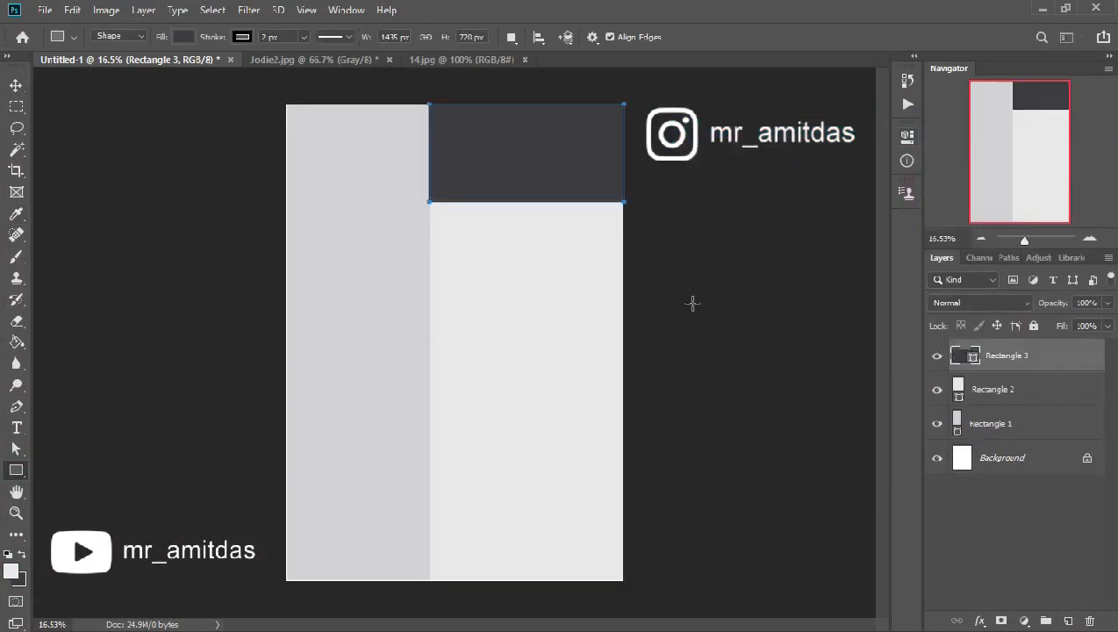
- Draw a 600 px white circle near the top of the left column
right_click(15, 474)
click(84, 501)
drag(311, 130, 393, 213)
text(500)
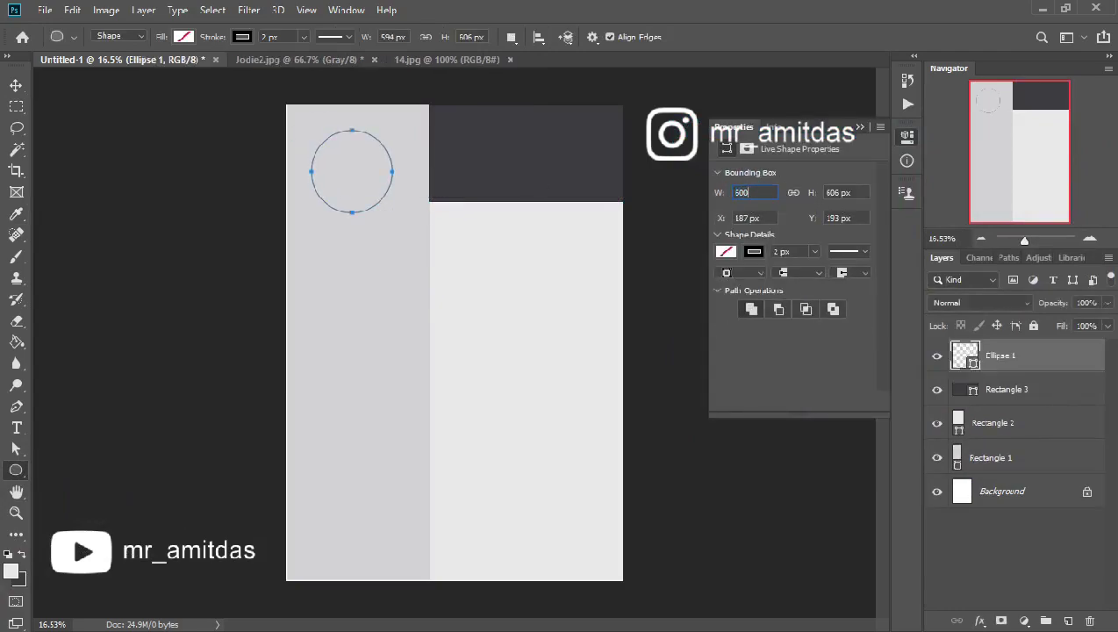
key(Return)
click(726, 252)
click(885, 282)
key(Escape)
click(754, 252)
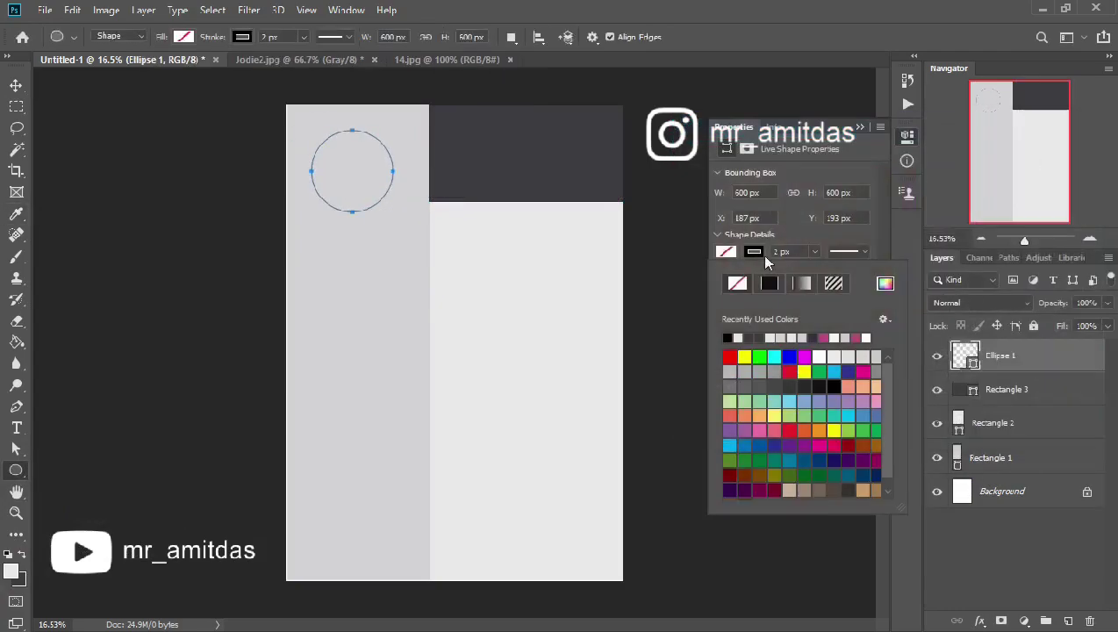
click(865, 129)
- Bring the Jodie2 portrait photo in, clip it into the circle, and resize it to fit
key(v)
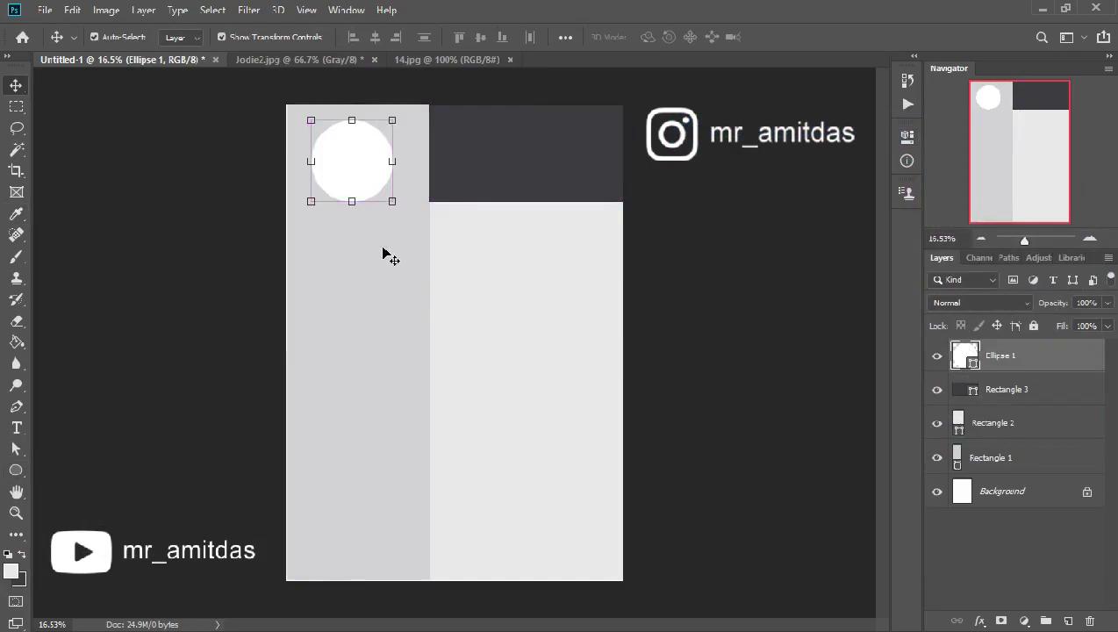
click(299, 59)
drag(440, 286, 348, 162)
drag(1033, 413, 1032, 351)
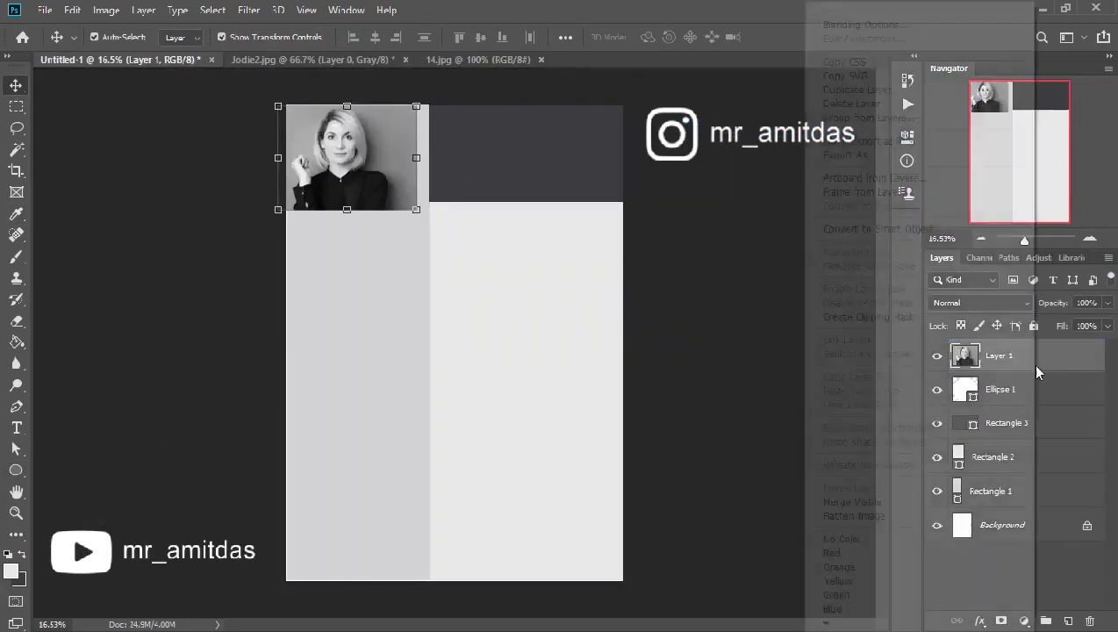
key(ctrl+alt+g)
mouse_move(426, 110)
mouse_down()
mouse_move(403, 128)
mouse_move(424, 111)
mouse_up()
key(Return)
key(ctrl+t)
drag(359, 120, 359, 113)
- Add a PERSONAL heading below the portrait in Arial Regular 30 pt
key(Return)
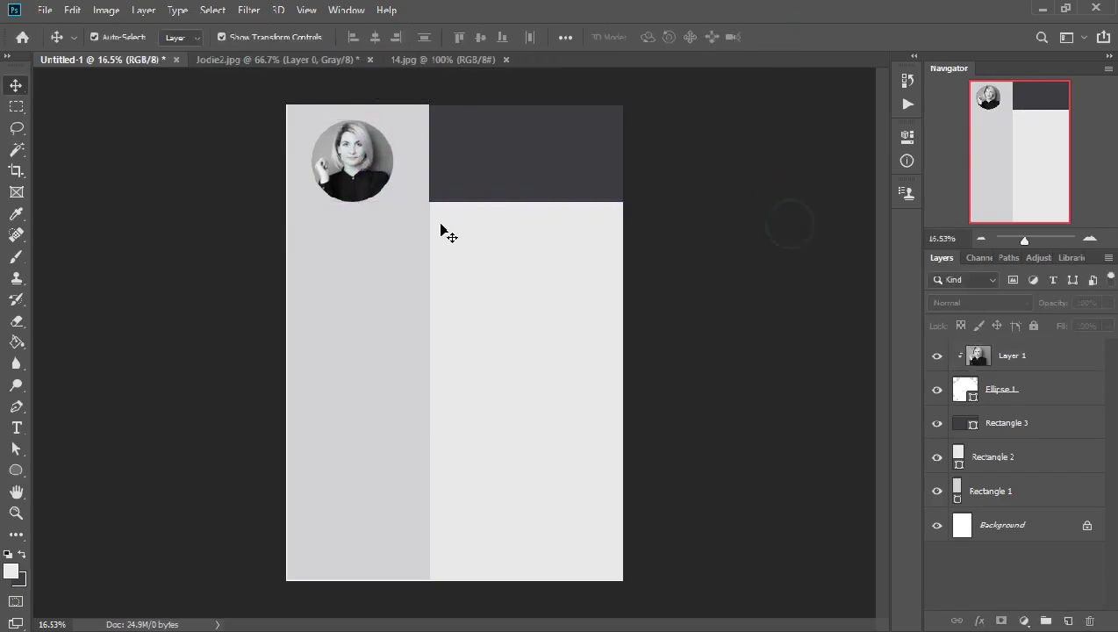
key(ctrl+plus)
scroll(362, 366, up, 5)
key(t)
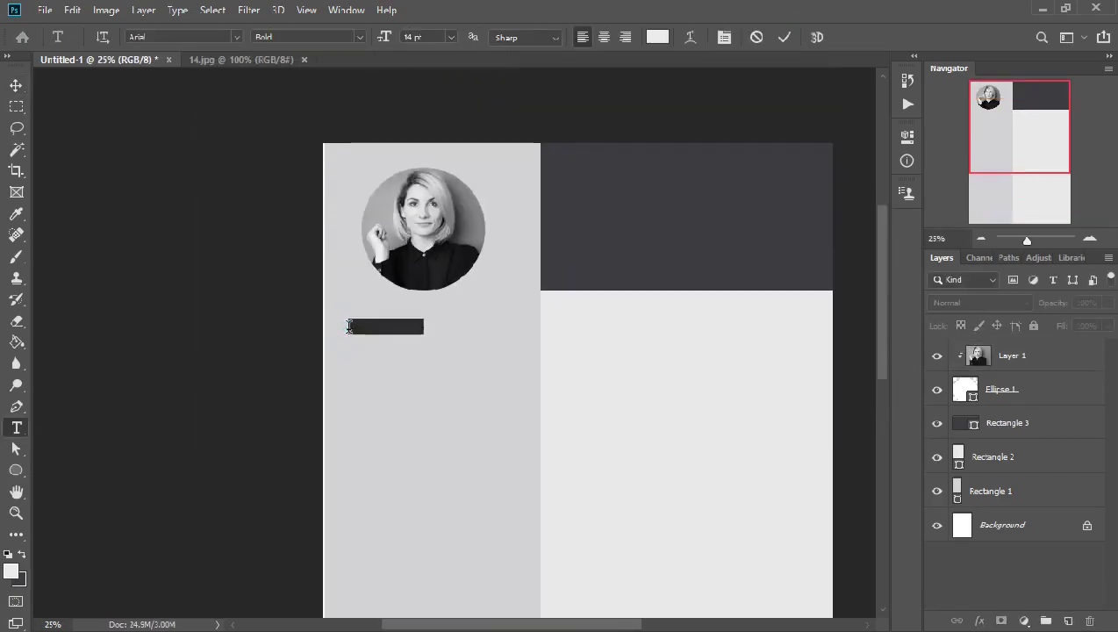
click(308, 37)
click(289, 107)
click(450, 36)
click(429, 187)
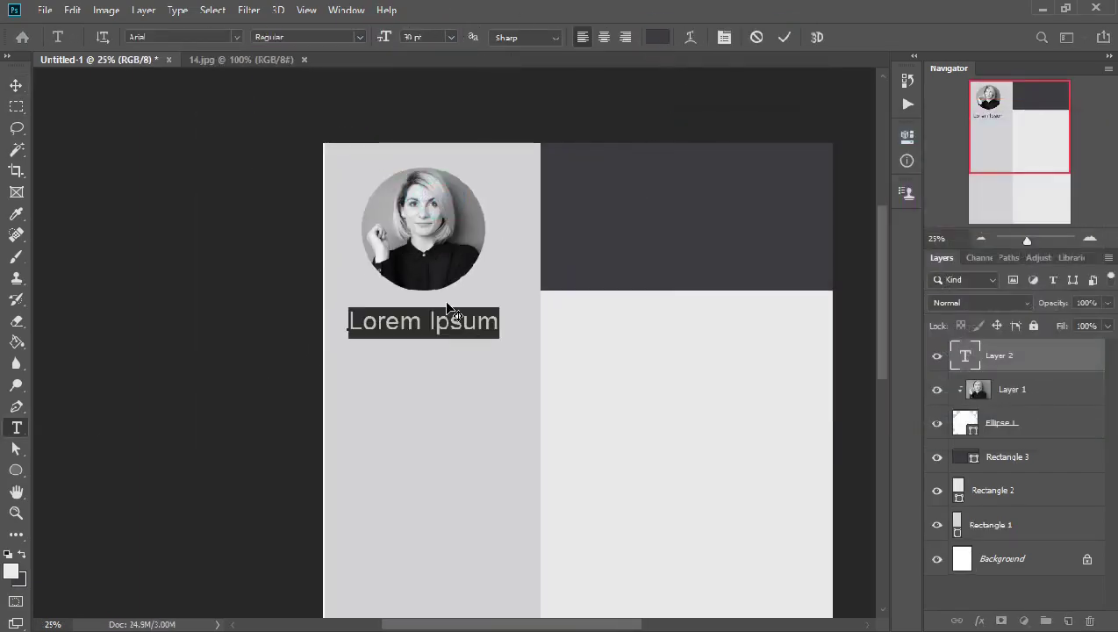
text(PERSONAL)
key(ctrl+Return)
- Enlarge the portrait photo inside its circle
key(v)
click(1023, 424)
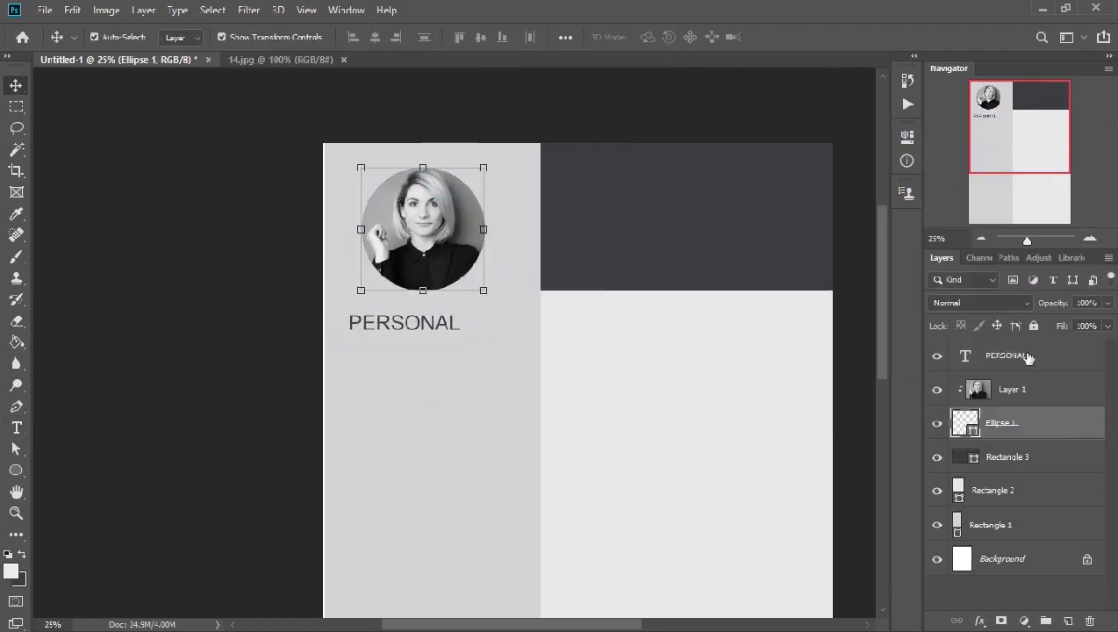
click(1012, 389)
key(ctrl+t)
drag(483, 290, 537, 319)
key(Return)
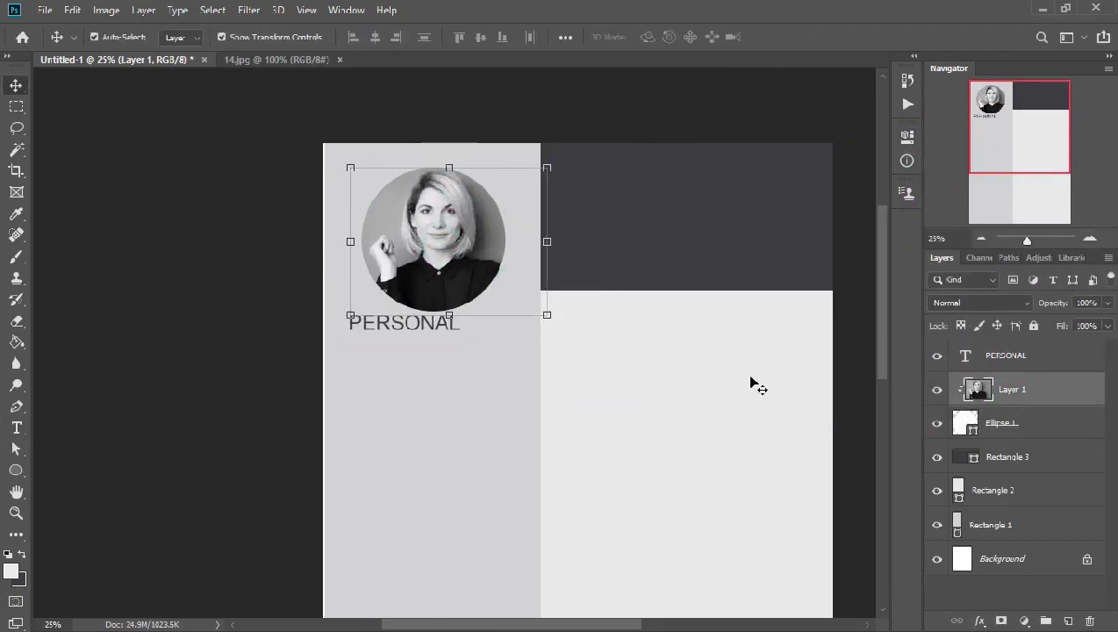
- Group the photo with its circle and nudge the group slightly upward
shift+click(1000, 423)
key(ctrl+g)
click(542, 209)
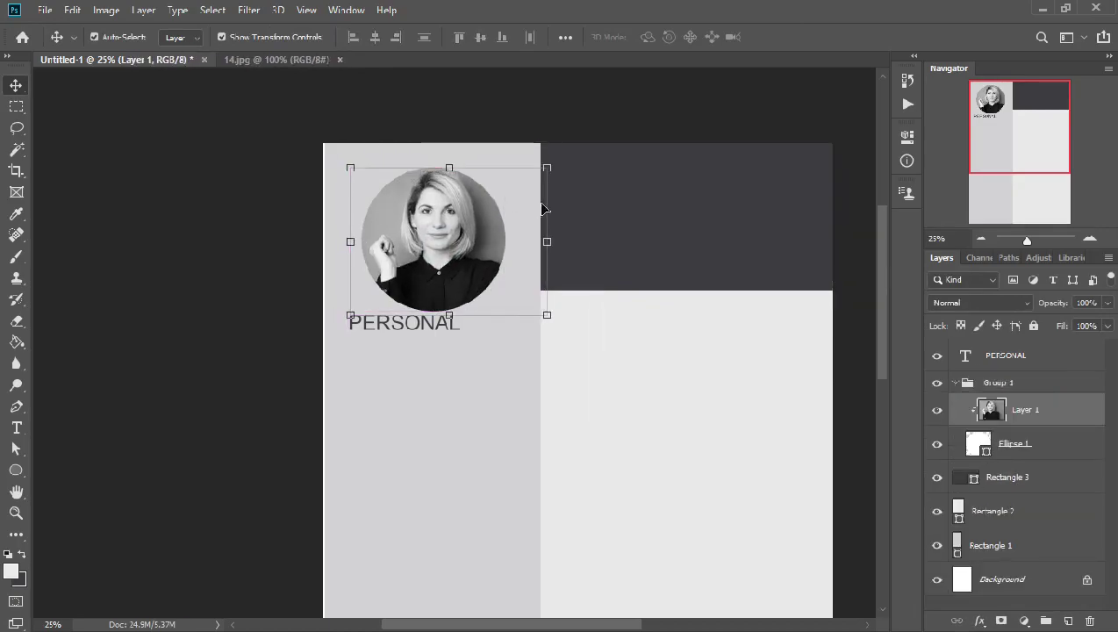
drag(542, 209, 476, 203)
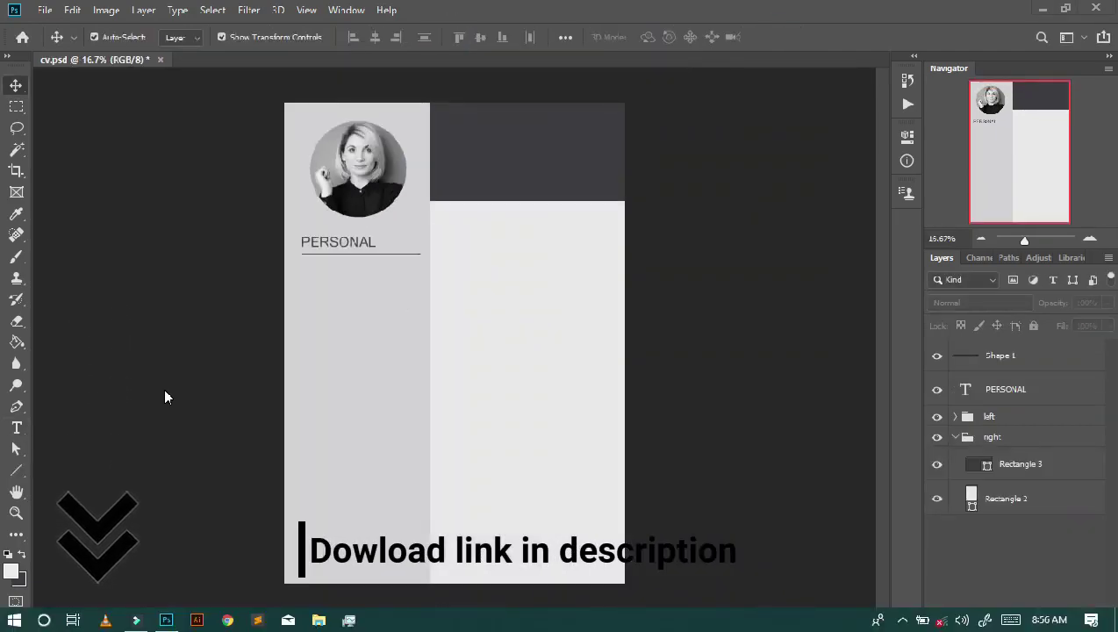
- Draw a paragraph text box under PERSONAL and set it to justified alignment
scroll(762, 319, up, 2)
click(16, 427)
click(328, 364)
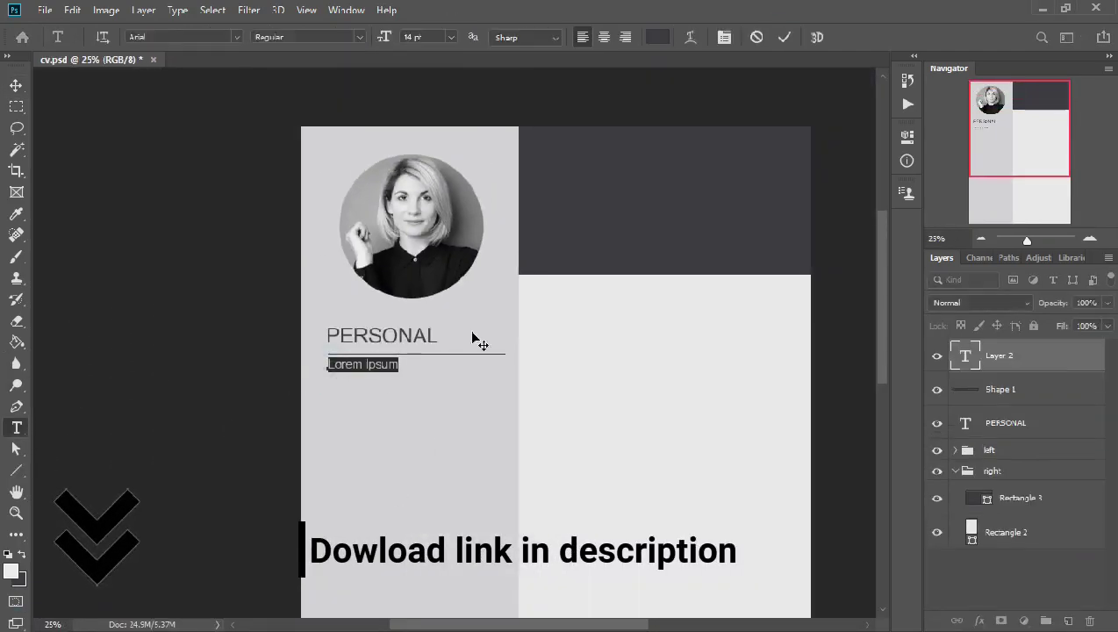
key(Escape)
drag(327, 357, 504, 545)
click(725, 37)
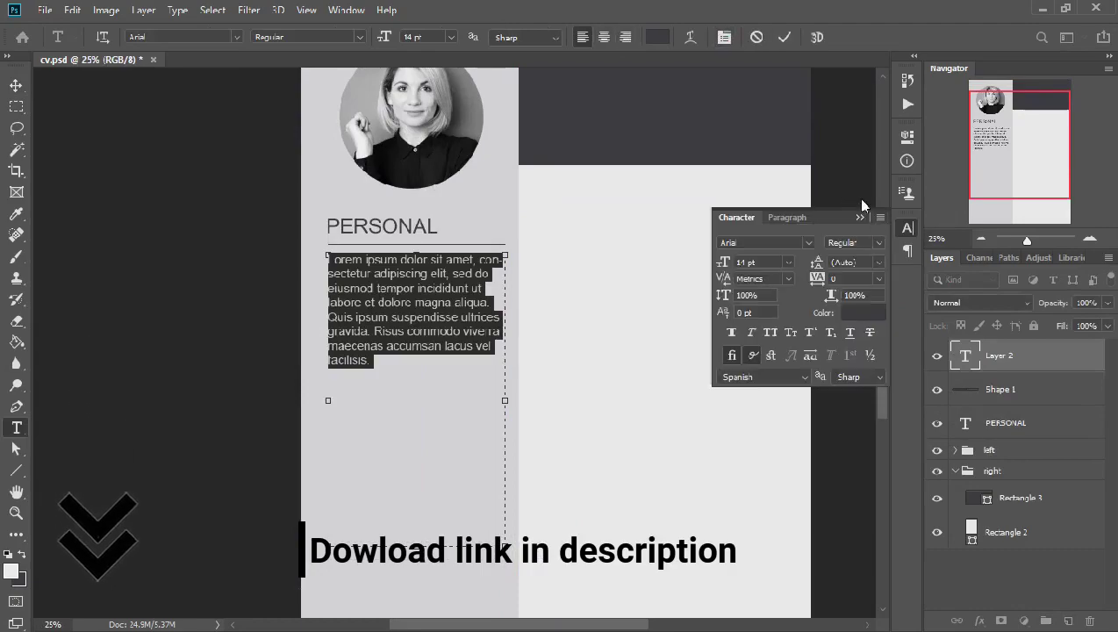
click(787, 217)
click(868, 242)
- Paste Lorem ipsum placeholder text, trim the leftover last line, and commit the paragraph
key(ctrl+v)
key(ctrl+v)
key(ctrl+v)
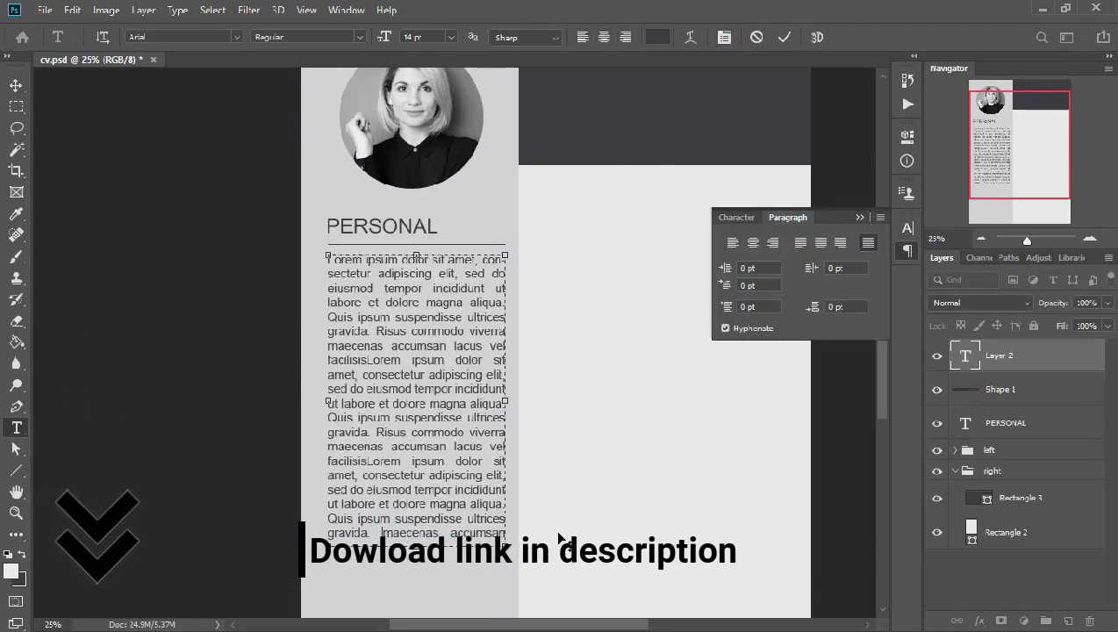
key(BackSpace)
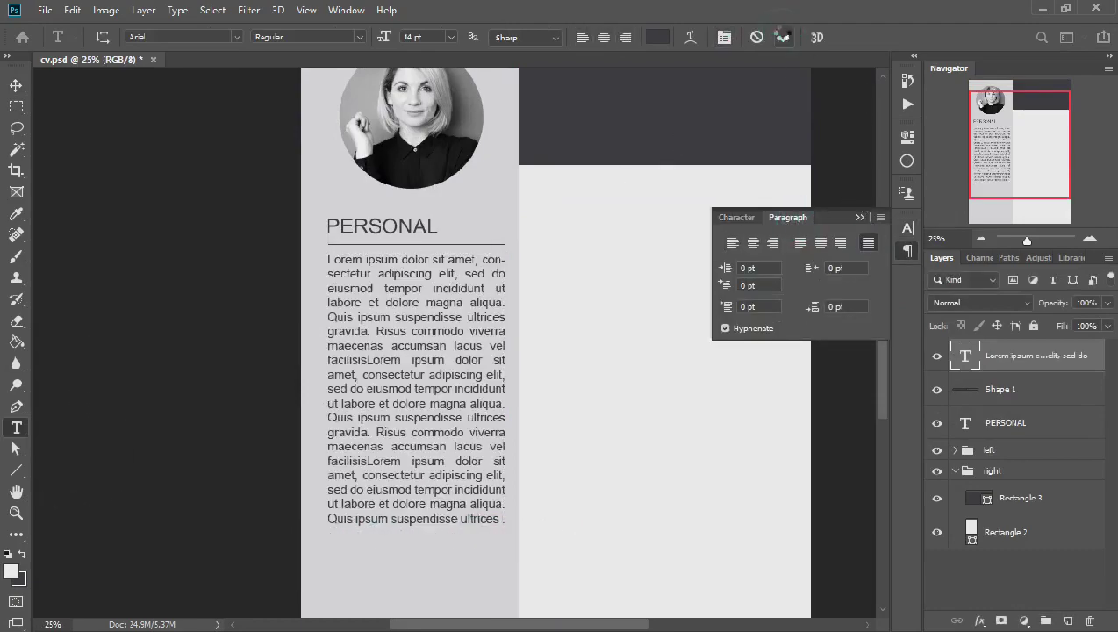
scroll(511, 375, down, 1)
scroll(529, 516, up, 1)
click(783, 37)
key(ctrl+minus)
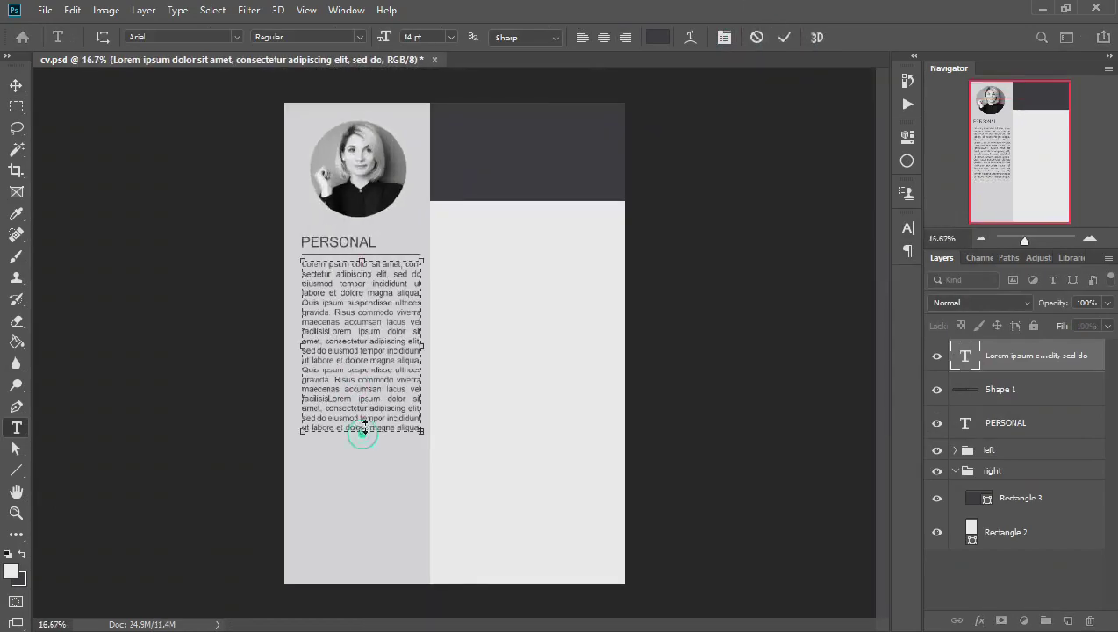
- Duplicate the PERSONAL heading with its underline, rename it CONTACT ME, and position it
key(v)
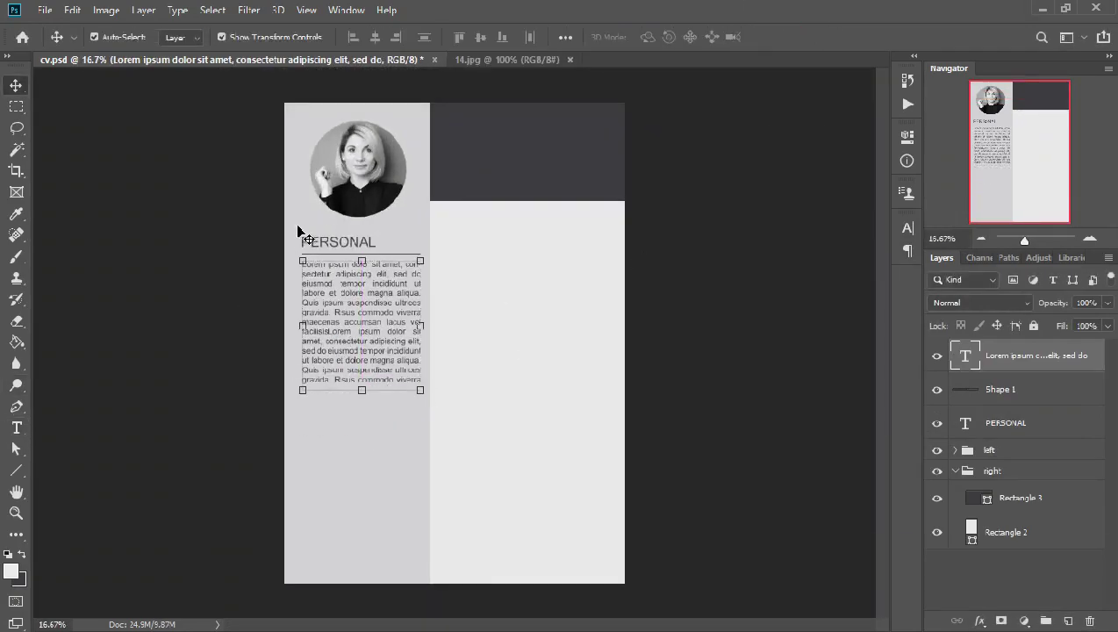
ctrl+click(297, 228)
ctrl+click(338, 242)
ctrl+shift+click(357, 255)
key(ctrl+j)
double_click(355, 414)
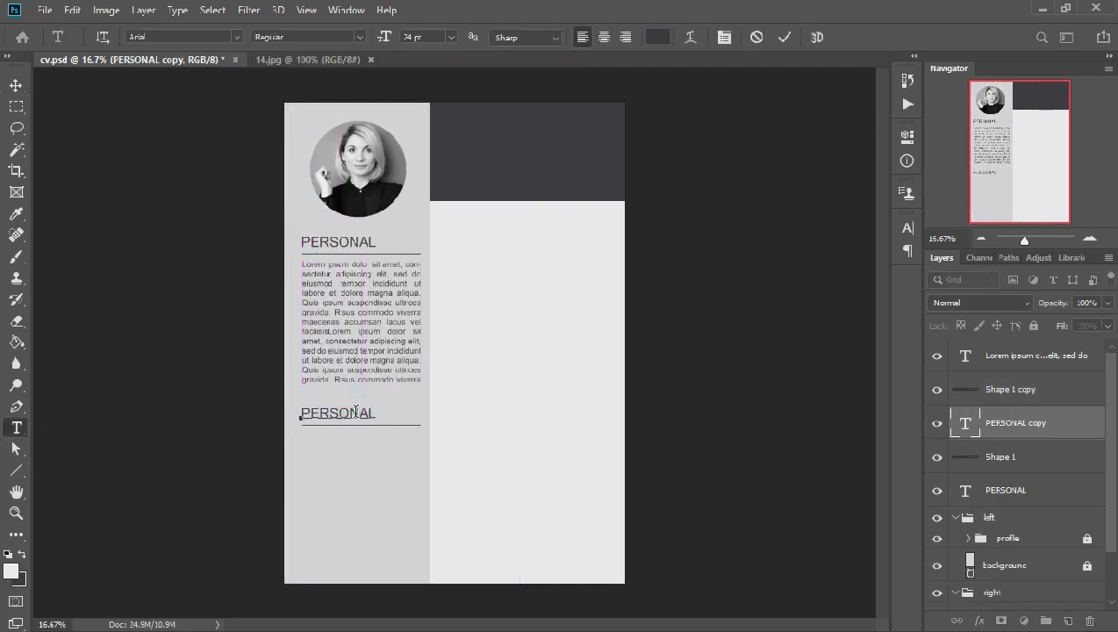
key(v)
drag(370, 480, 369, 470)
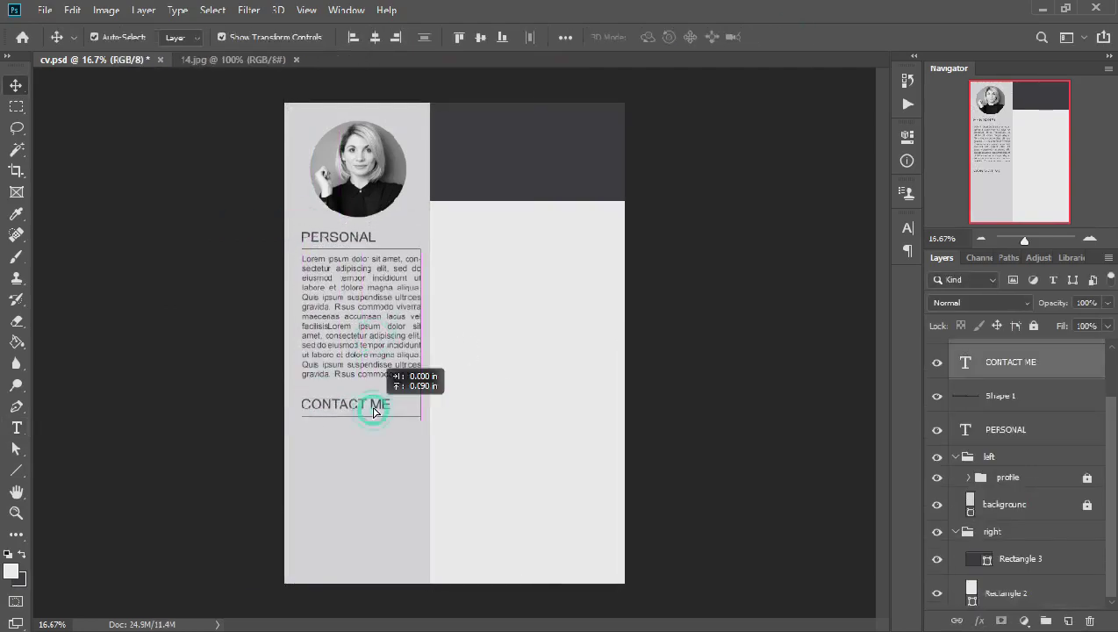
- Add a Phone no. line below CONTACT ME, reduced to 18 pt
key(t)
click(308, 433)
text(pHONE)
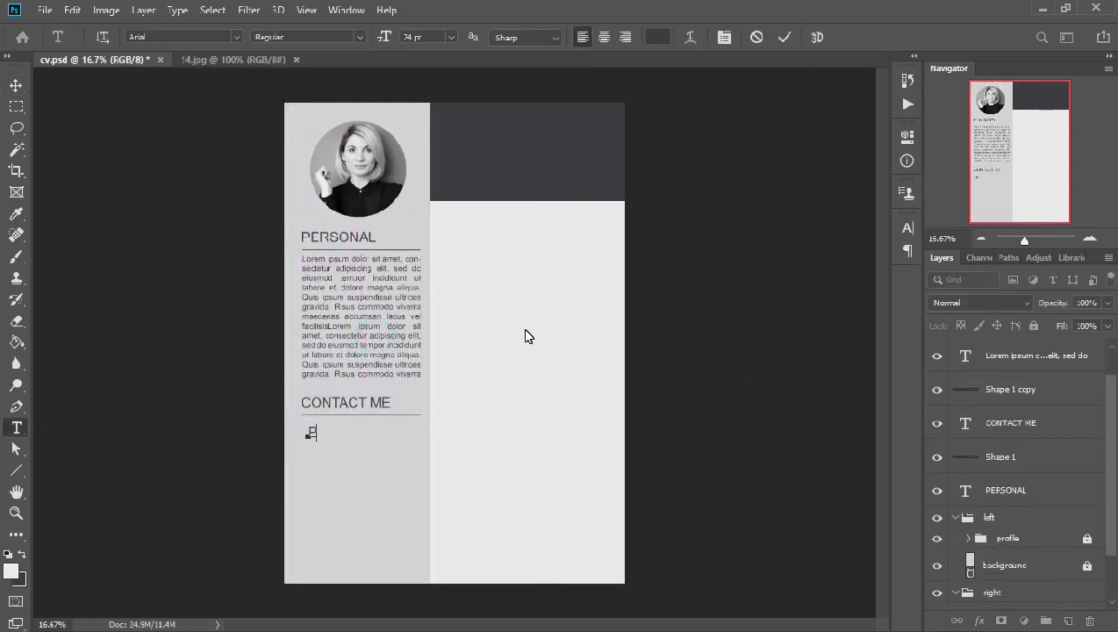
key(ctrl+a)
key(ctrl+shift+comma)
key(ctrl+shift+comma)
key(ctrl+shift+comma)
key(ctrl+Return)
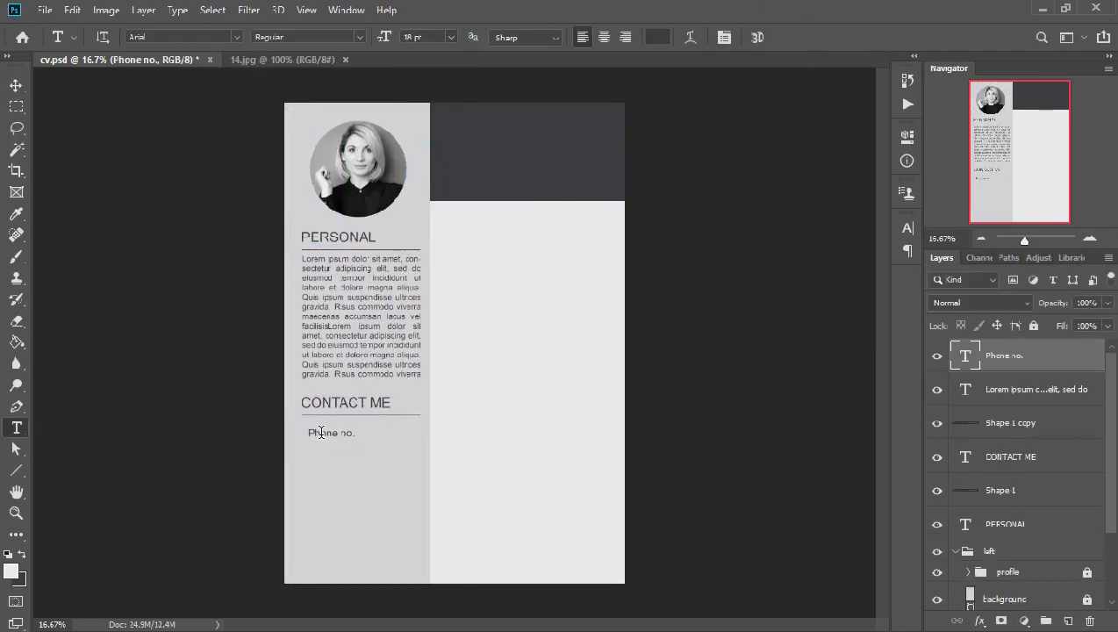
- Make three copies of the Phone no. line stacked beneath it
key(ctrl+Return)
drag(324, 444, 350, 444)
key(ctrl+plus)
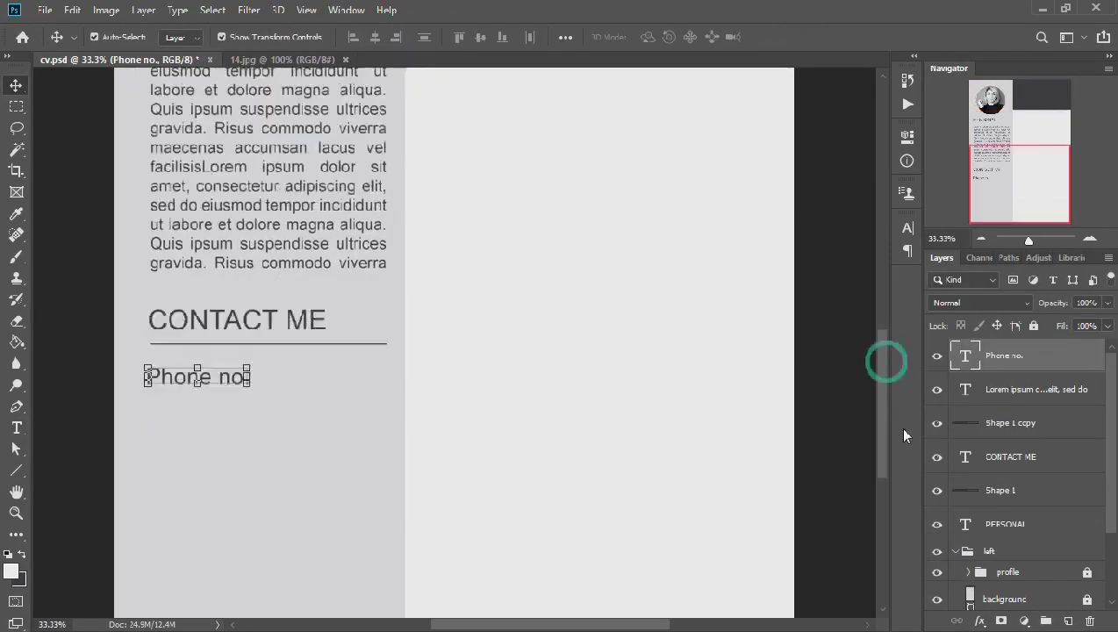
drag(235, 254, 234, 342)
key(ctrl+minus)
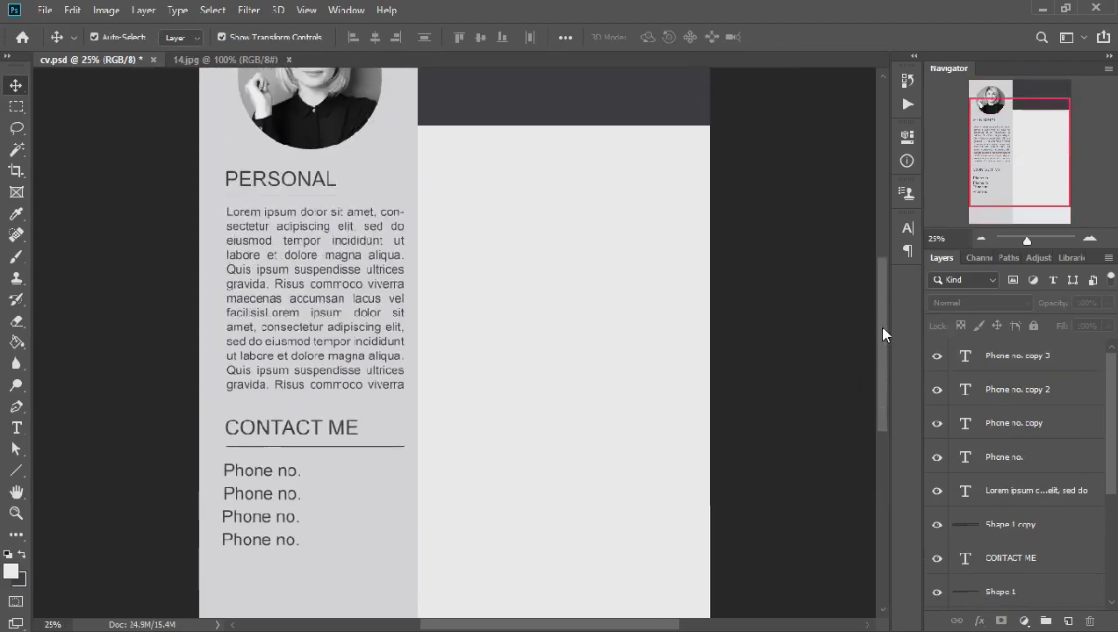
key(ctrl+minus)
drag(649, 469, 390, 513)
click(647, 463)
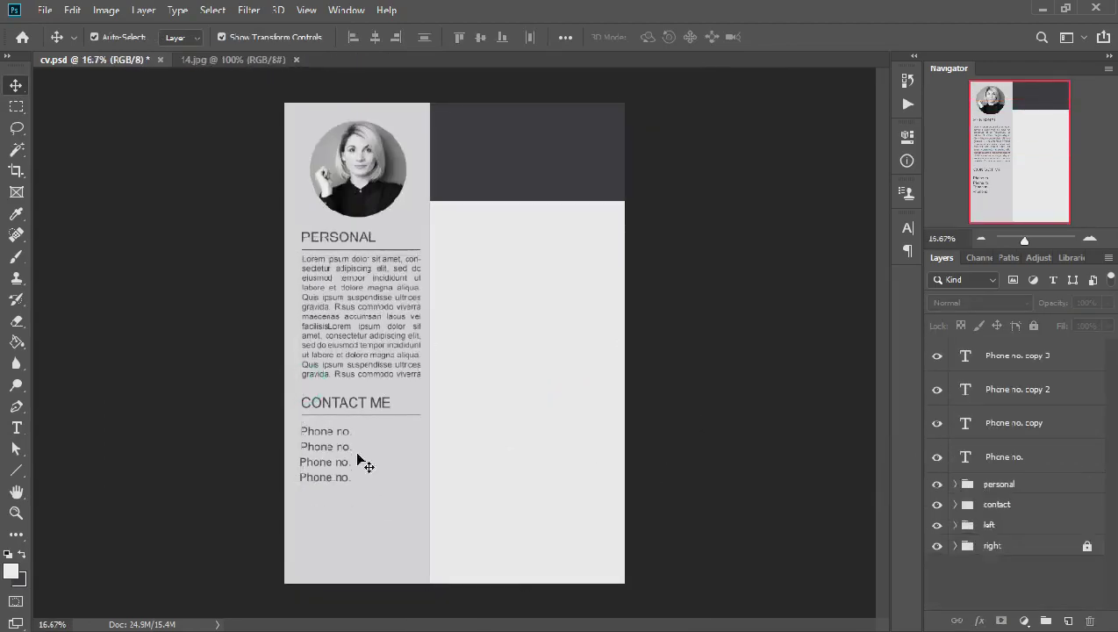
- Rename the three copied lines to Email, Website and Adress
double_click(325, 445)
text(Email)
triple_click(325, 463)
text(Website)
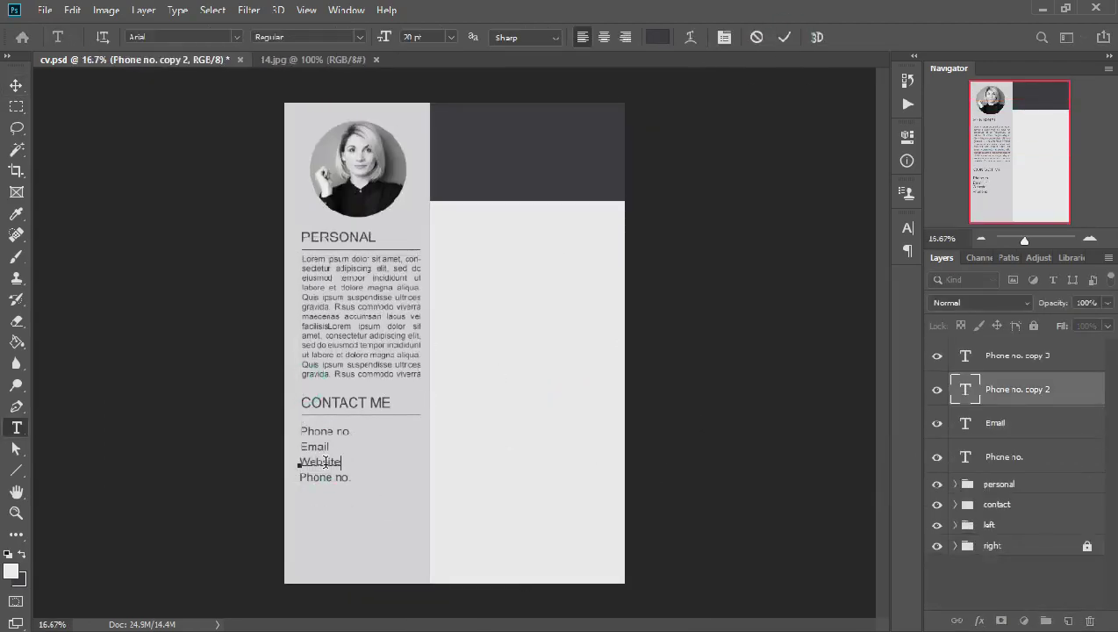
triple_click(309, 477)
text(Adress)
key(ctrl+plus)
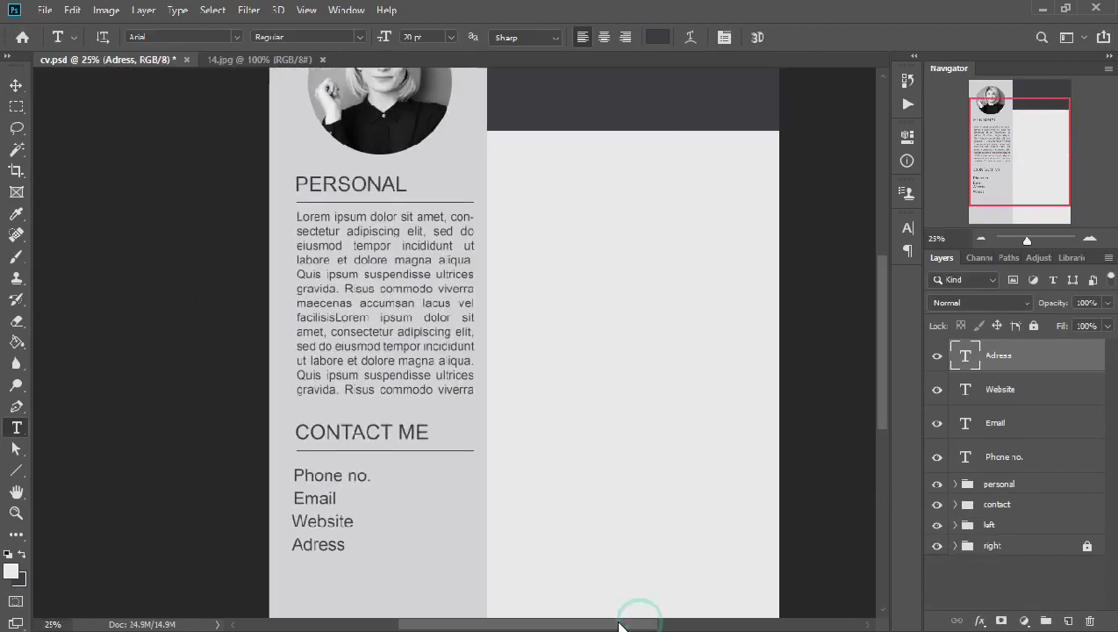
- Zoom around to check the four contact labels and select the PERSONAL heading
key(ctrl+plus)
key(ctrl+minus)
key(v)
key(ctrl+minus)
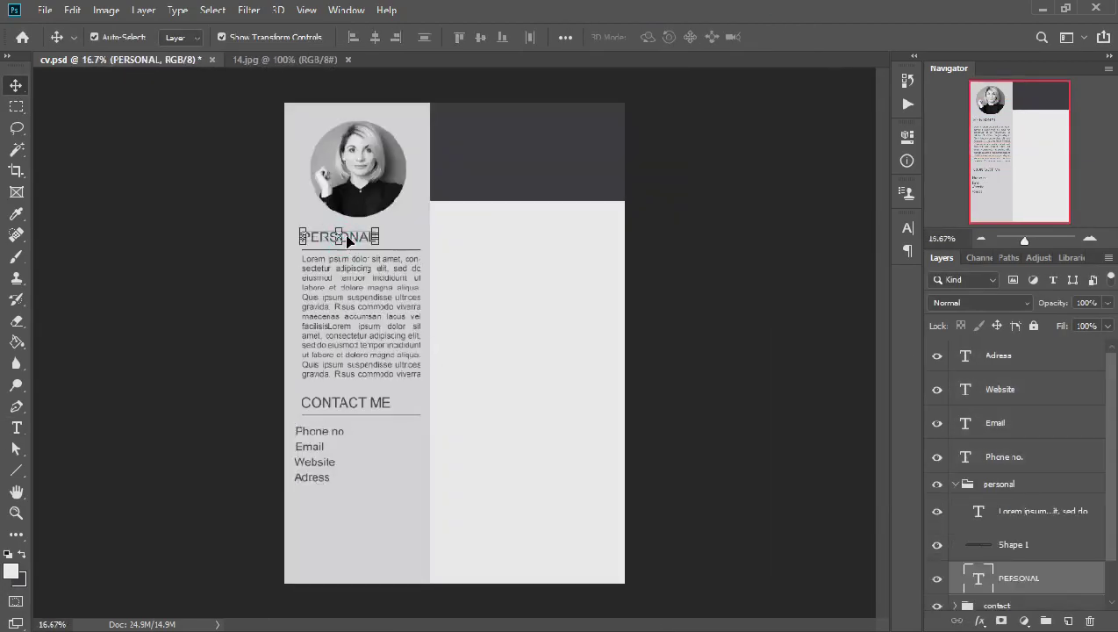
key(ctrl+plus)
click(544, 455)
- Ready the Type tool and choose a colour for the next text
key(ctrl+plus)
scroll(544, 455, down, 5)
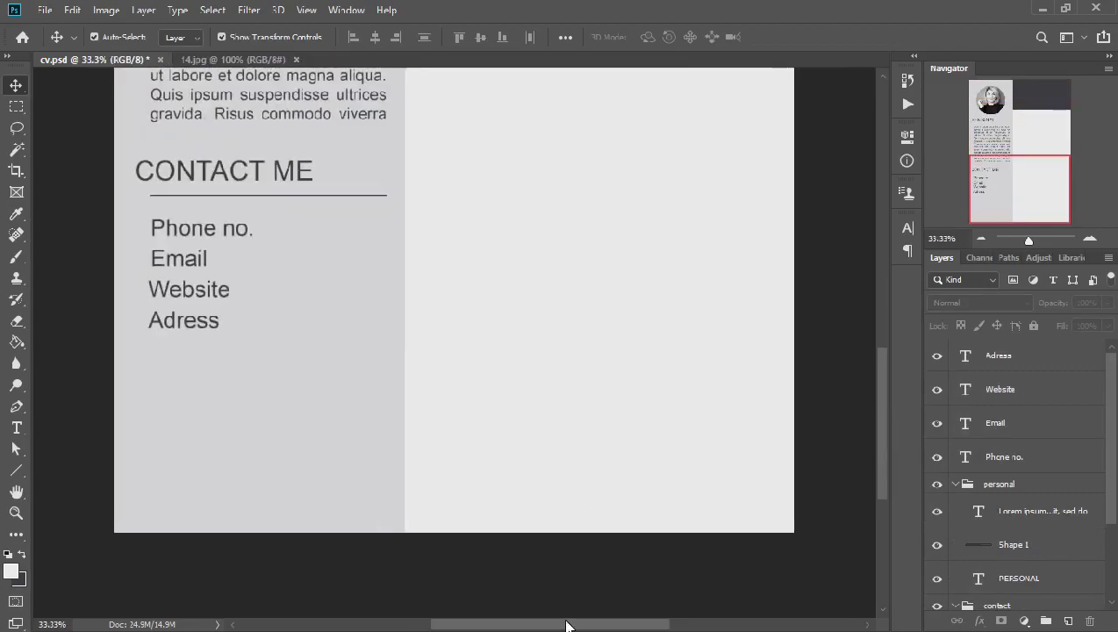
scroll(369, 242, left, 3)
scroll(369, 242, up, 5)
key(t)
click(13, 572)
- Add a sample value beside Phone no. and copy it beside Email, Website and Adress
click(979, 129)
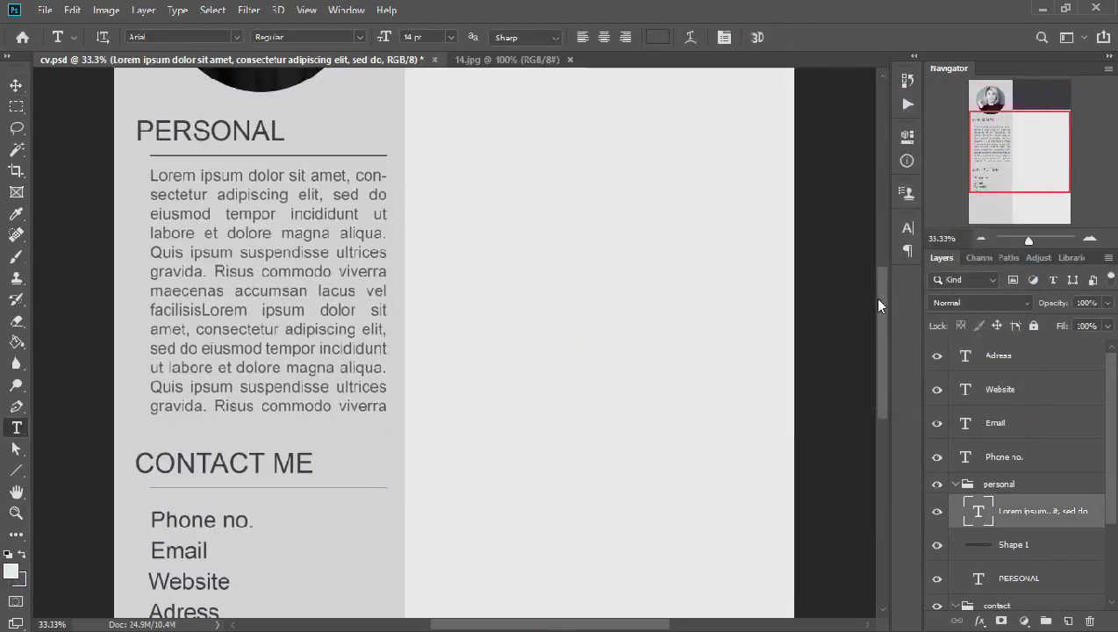
scroll(269, 314, down, 3)
click(268, 314)
text(+91-**********)
click(784, 37)
key(v)
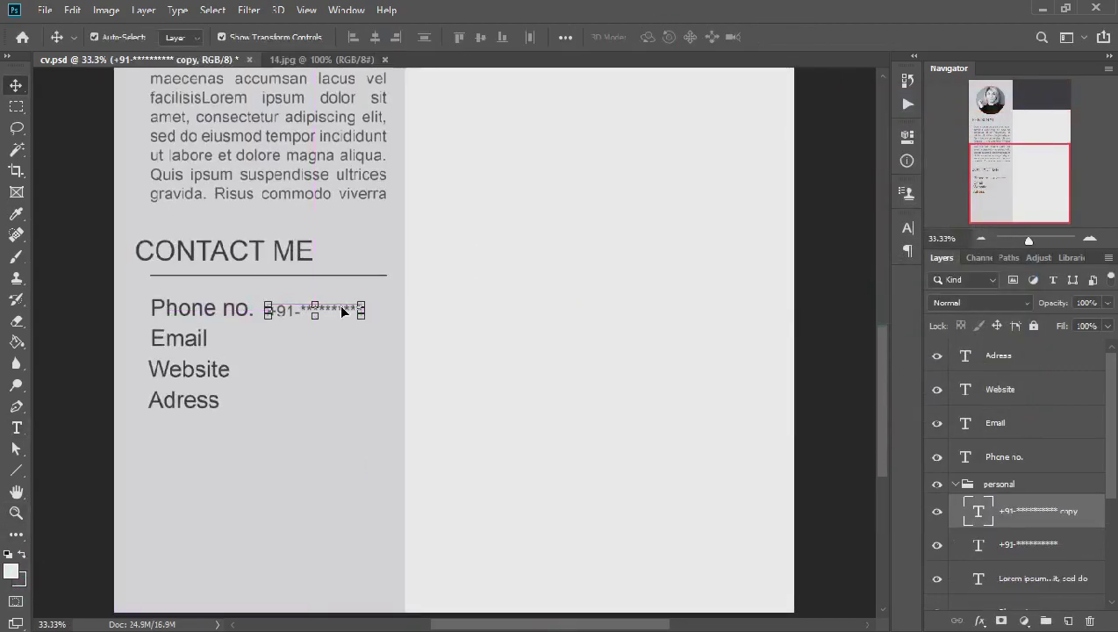
drag(345, 311, 345, 342)
drag(345, 342, 351, 404)
click(200, 308)
- Align each contact label with its value and line the four values up on one edge
shift+click(316, 309)
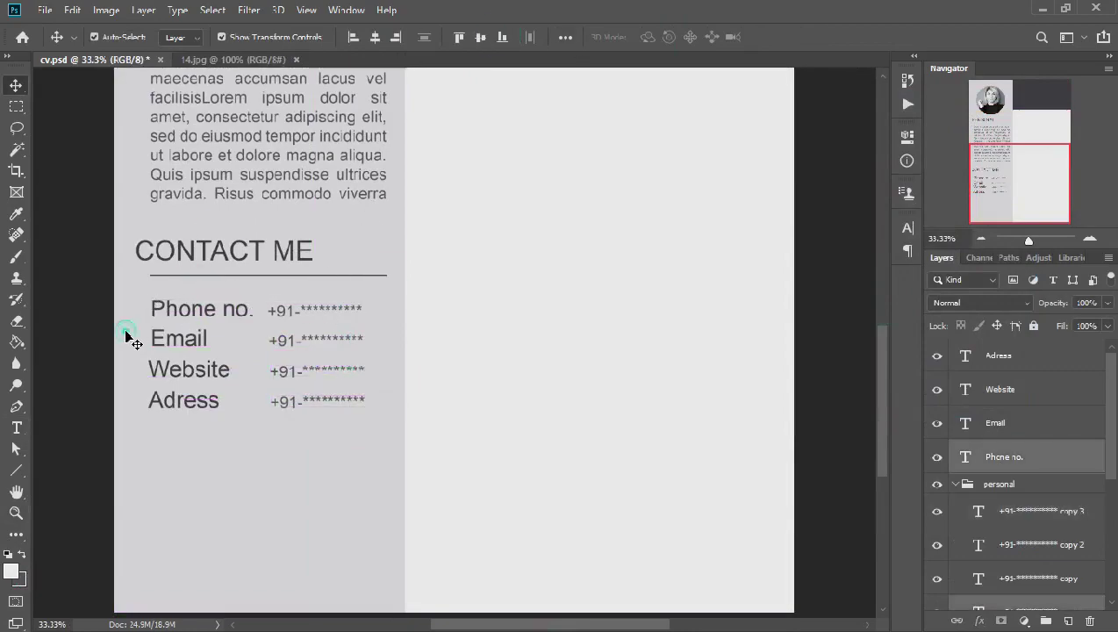
click(175, 339)
shift+click(316, 340)
click(189, 369)
shift+click(316, 371)
click(480, 37)
click(184, 400)
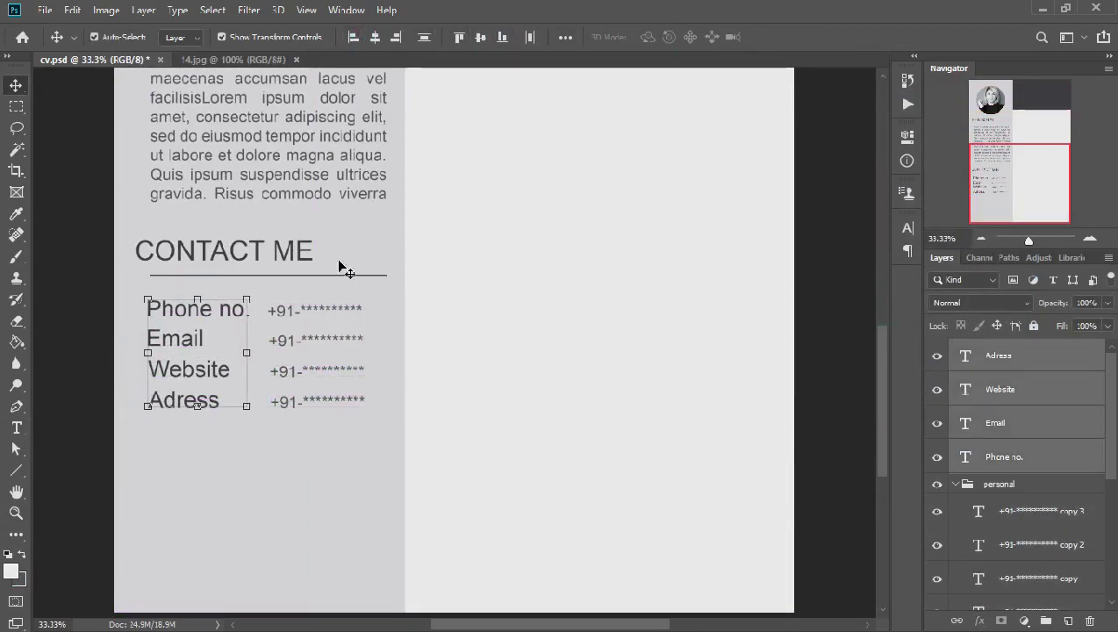
drag(342, 268, 377, 417)
click(393, 38)
click(263, 321)
double_click(320, 339)
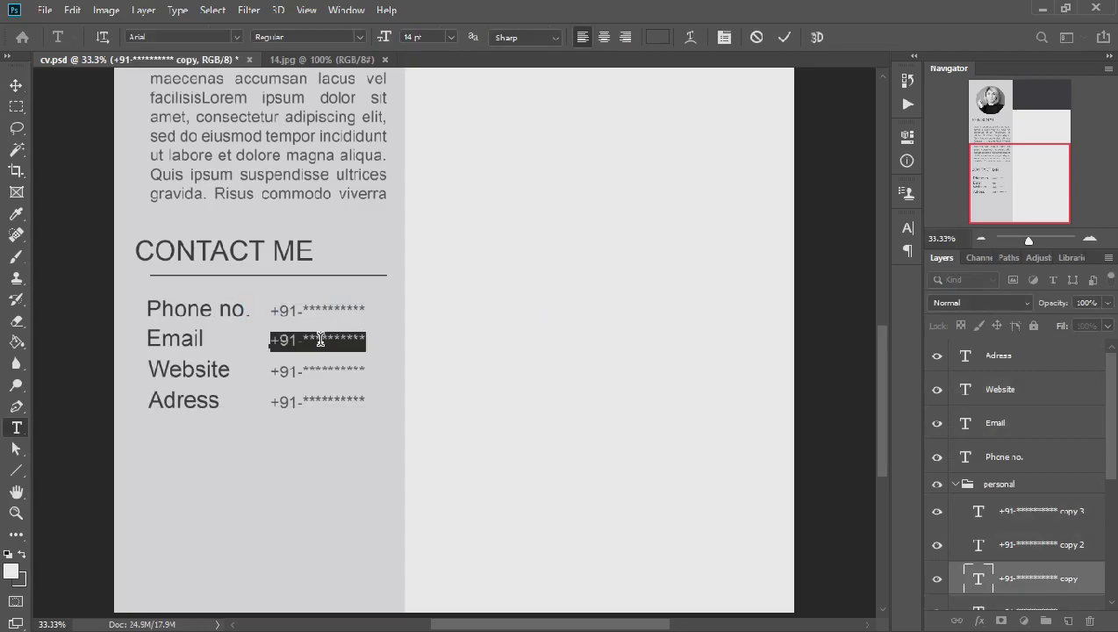
double_click(304, 368)
text(www.example.com)
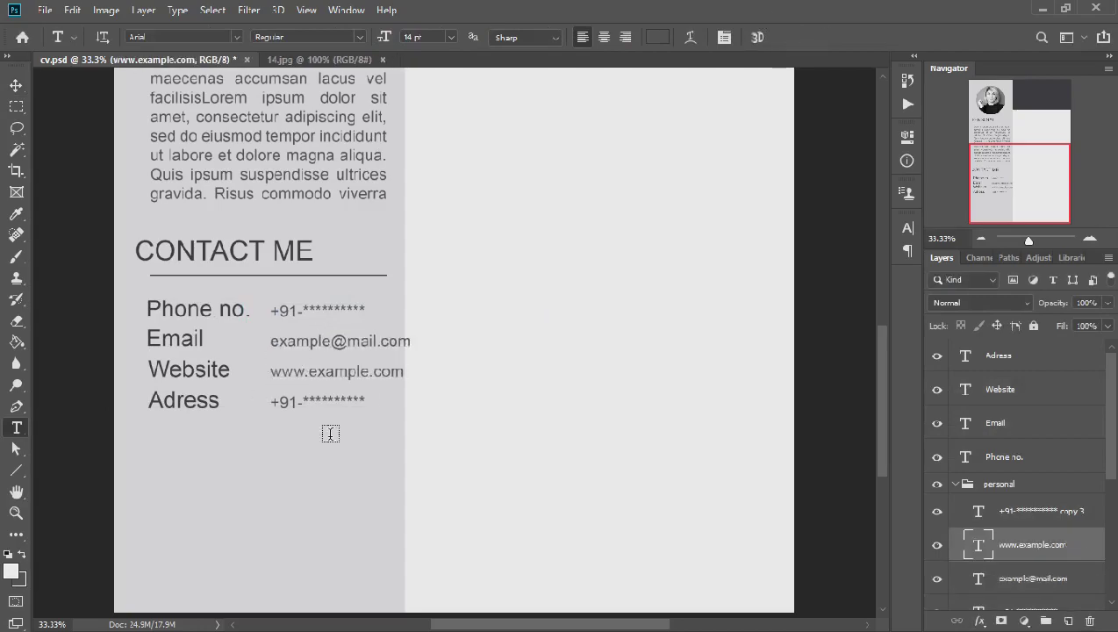
double_click(308, 403)
text(Boston)
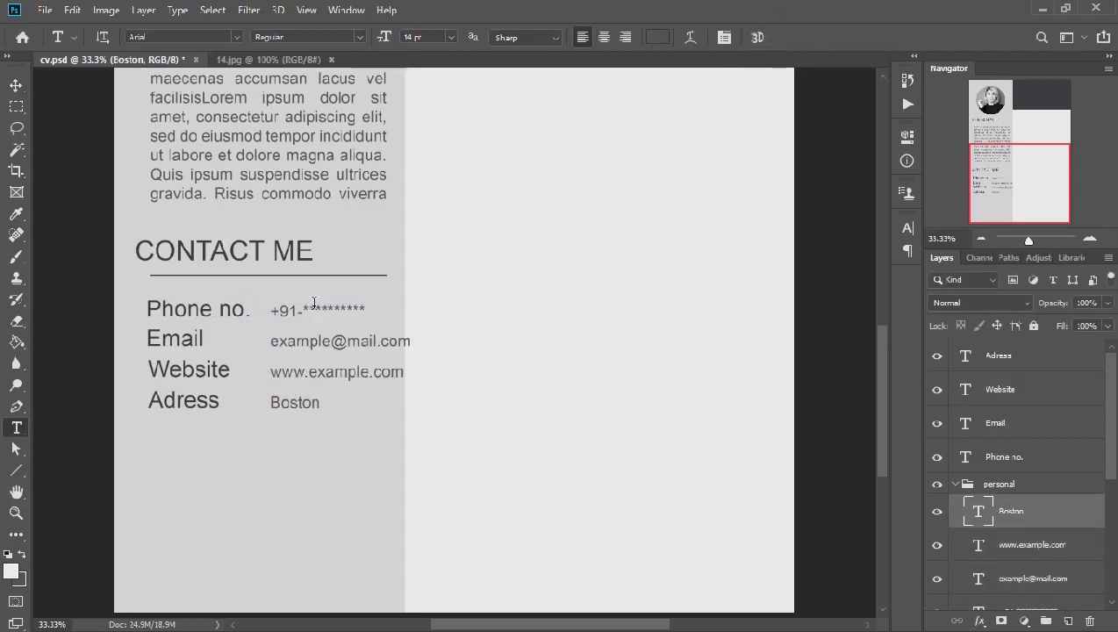
key(Escape)
- Shift the contact values left, nudge the labels right, and re-centre the values
key(v)
drag(313, 307, 299, 307)
click(196, 471)
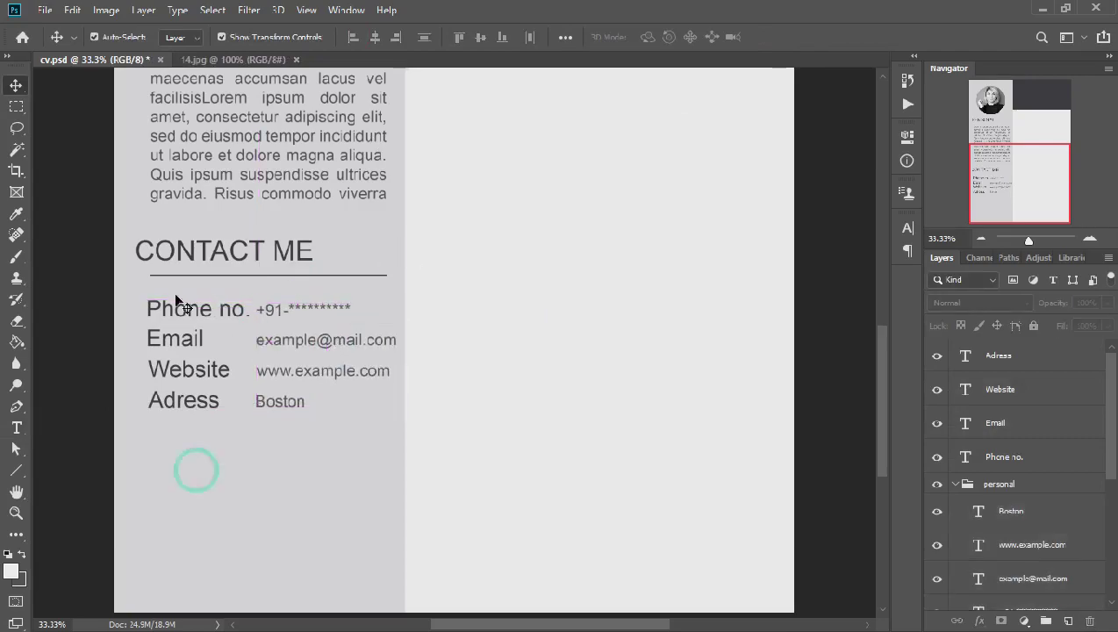
drag(176, 300, 179, 299)
drag(333, 386, 373, 291)
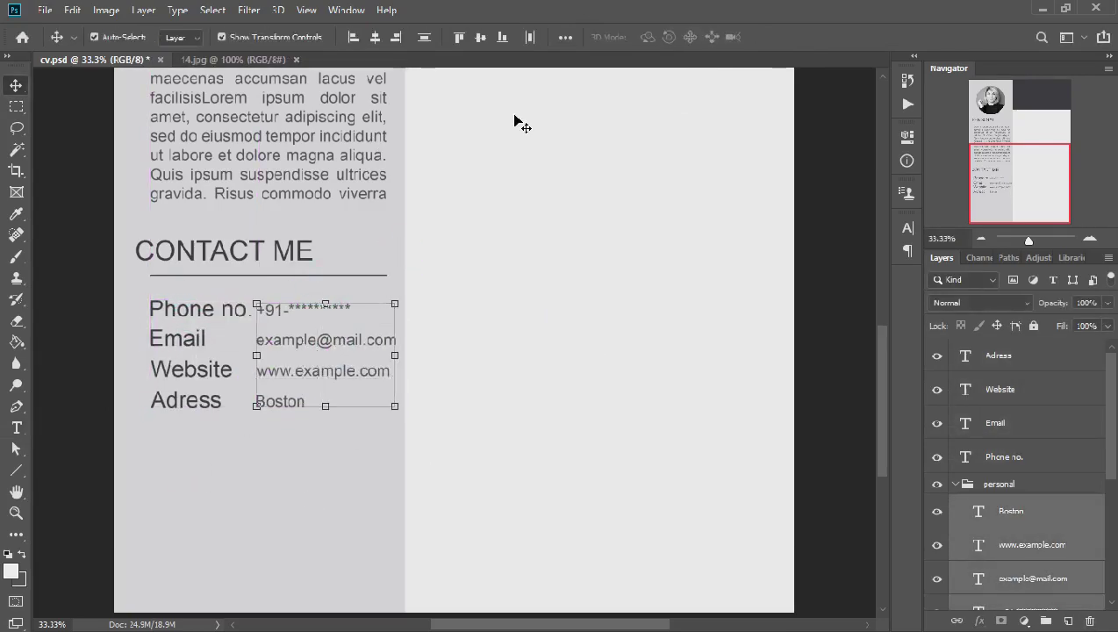
click(375, 37)
click(358, 530)
- Add ' :' after each contact label, removing the period from Phone no
key(t)
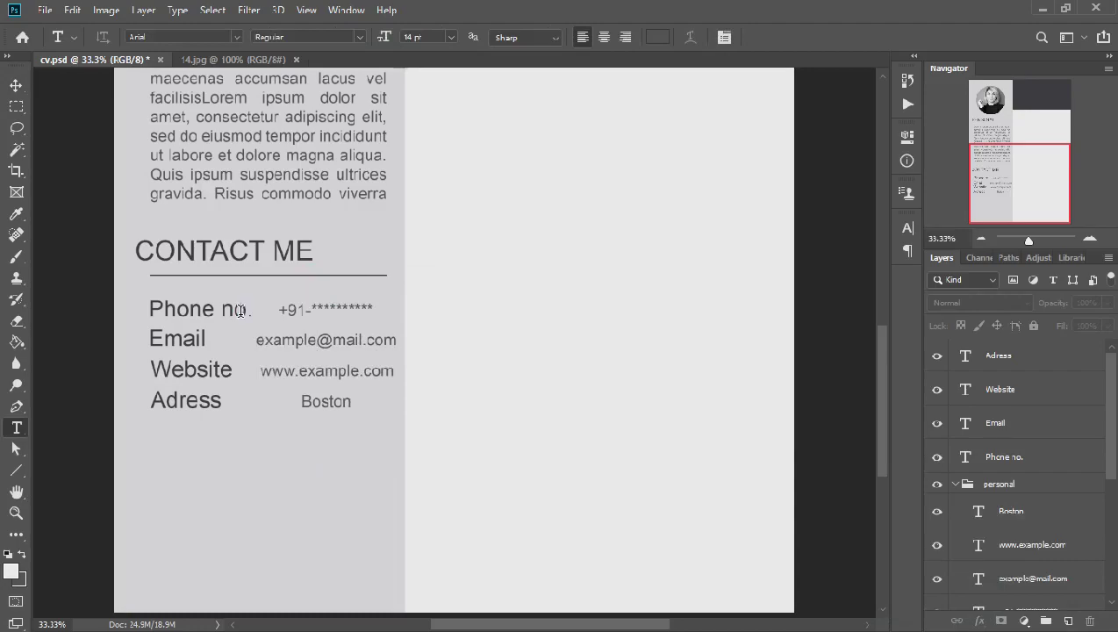
click(239, 311)
text(:)
click(200, 338)
click(222, 368)
text(:)
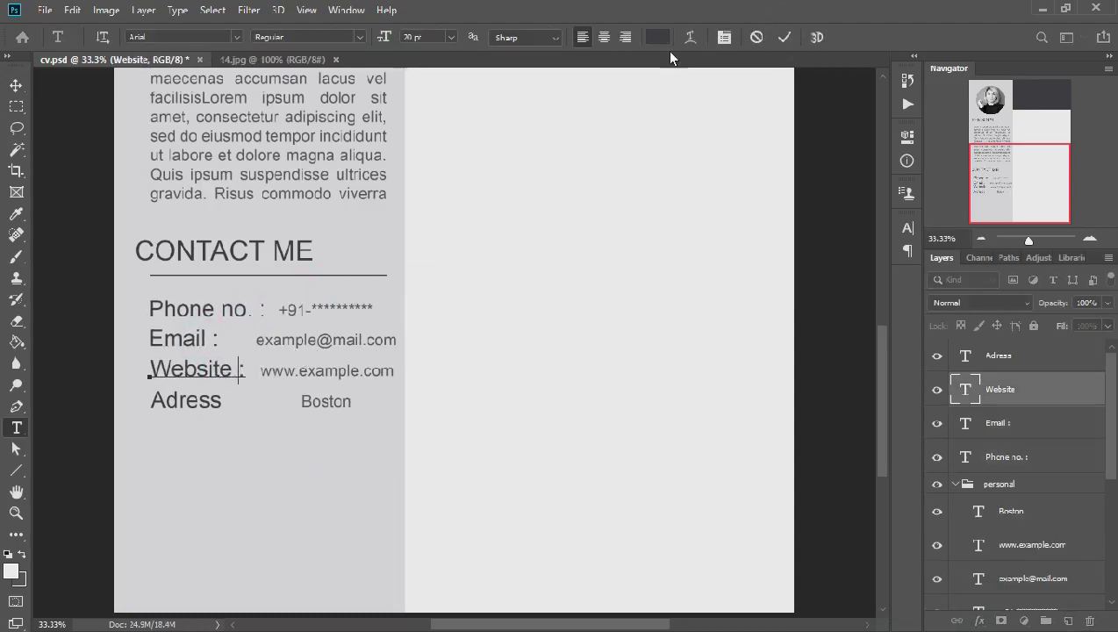
click(248, 311)
key(BackSpace)
click(222, 401)
- Line the phone value up with the others and touch up the email, website and Boston values
key(v)
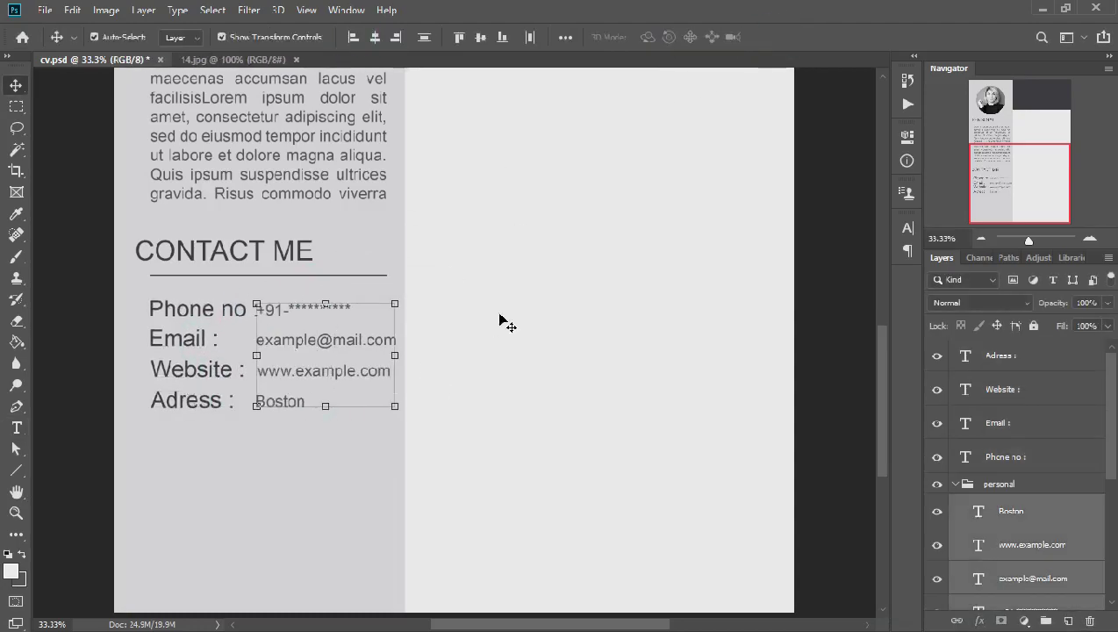
drag(287, 302, 248, 304)
key(t)
click(247, 309)
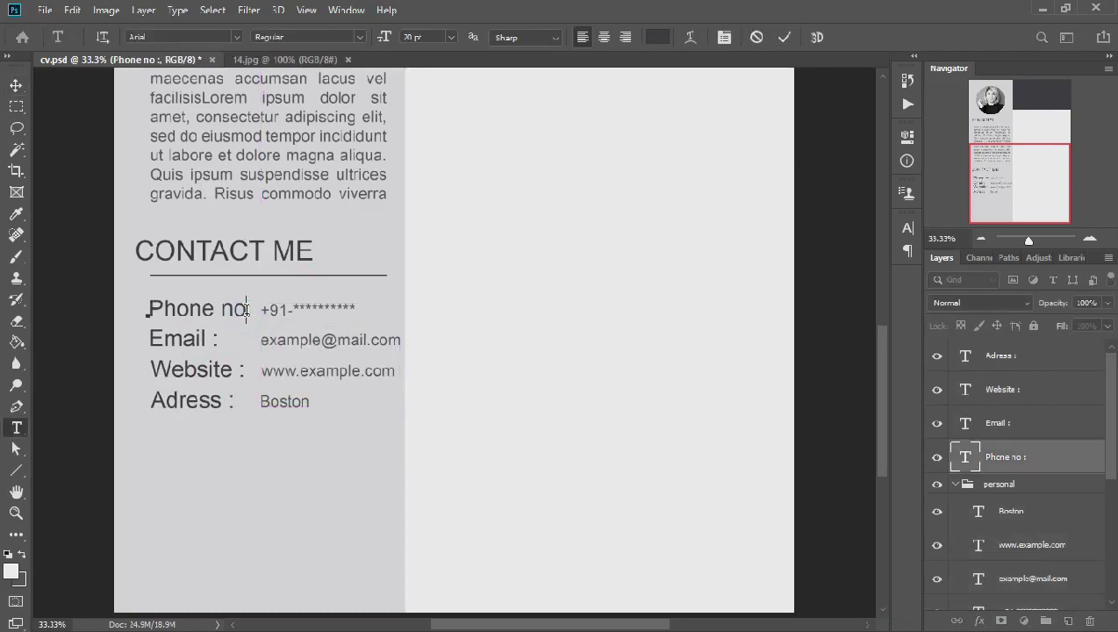
click(261, 309)
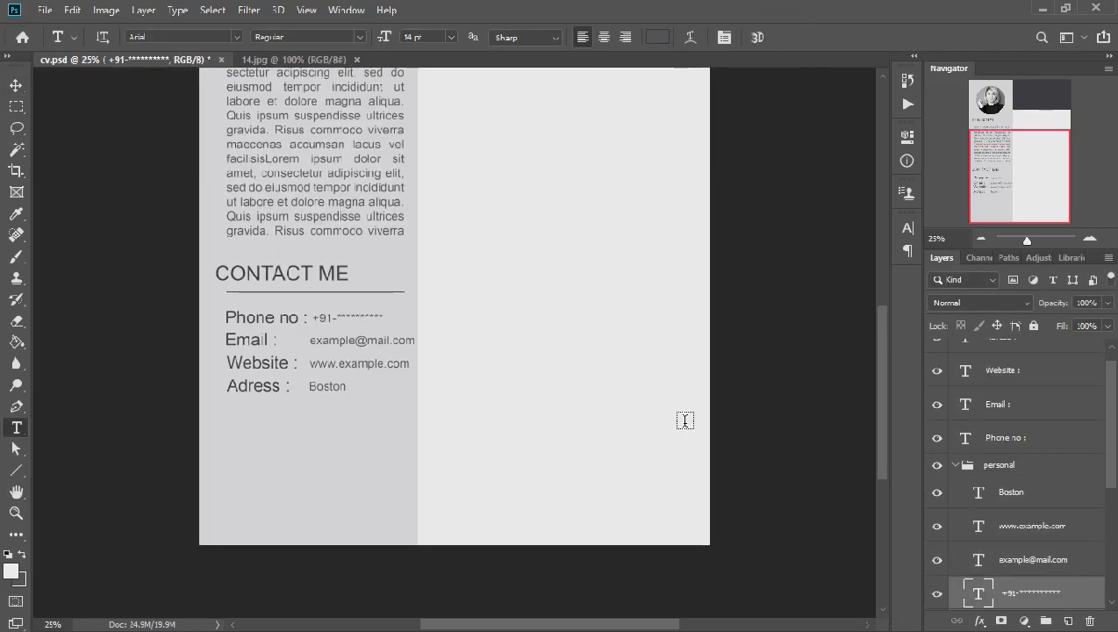
click(413, 355)
click(783, 38)
click(272, 370)
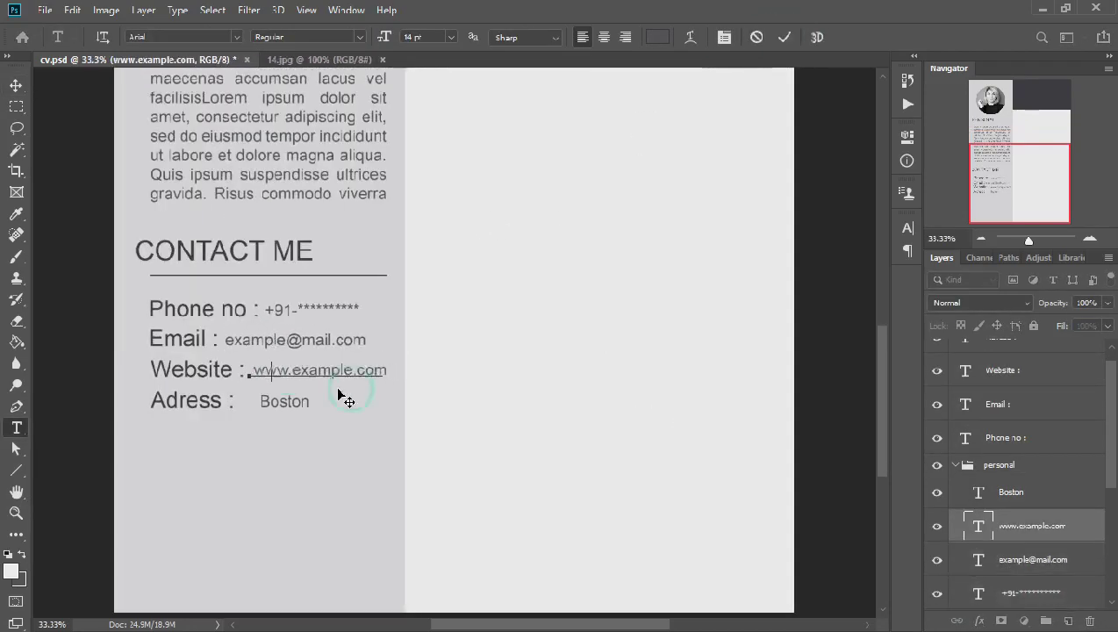
click(261, 401)
key(BackSpace)
click(784, 37)
- Try aligning the Phone no label and value, undo it, and zoom out to the whole CV
key(v)
click(219, 290)
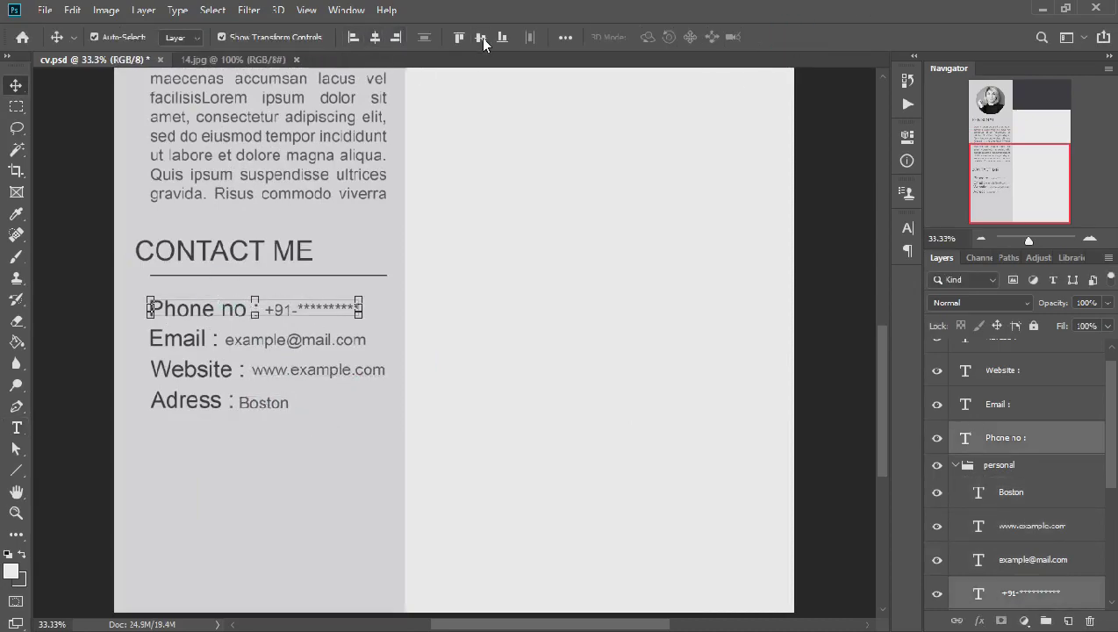
mouse_move(322, 349)
mouse_down()
mouse_move(115, 412)
mouse_move(154, 194)
mouse_up()
key(ctrl+z)
key(ctrl+z)
key(ctrl+minus)
key(ctrl+minus)
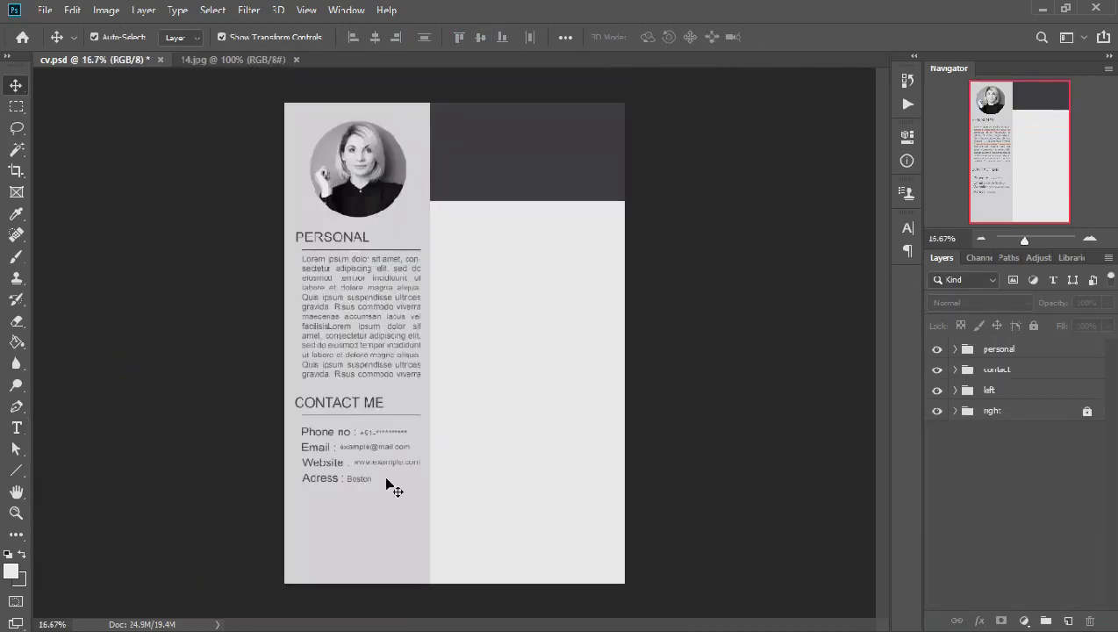
click(369, 554)
- Shorten the PERSONAL Lorem paragraph and move the contact block up beneath it
double_click(359, 330)
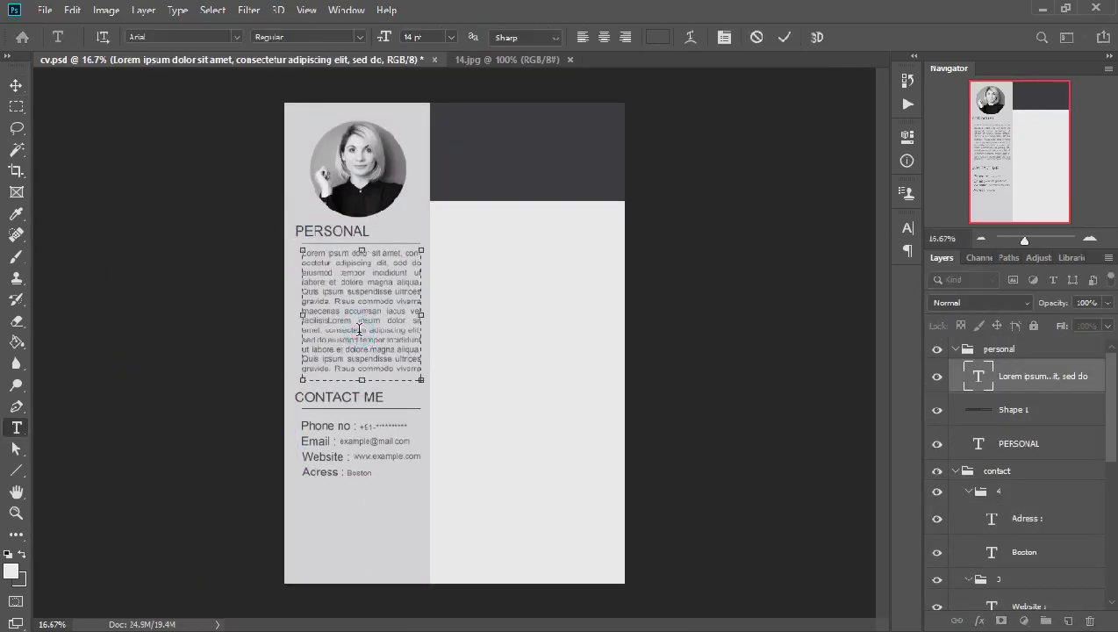
key(ctrl+Return)
key(v)
drag(370, 397, 369, 370)
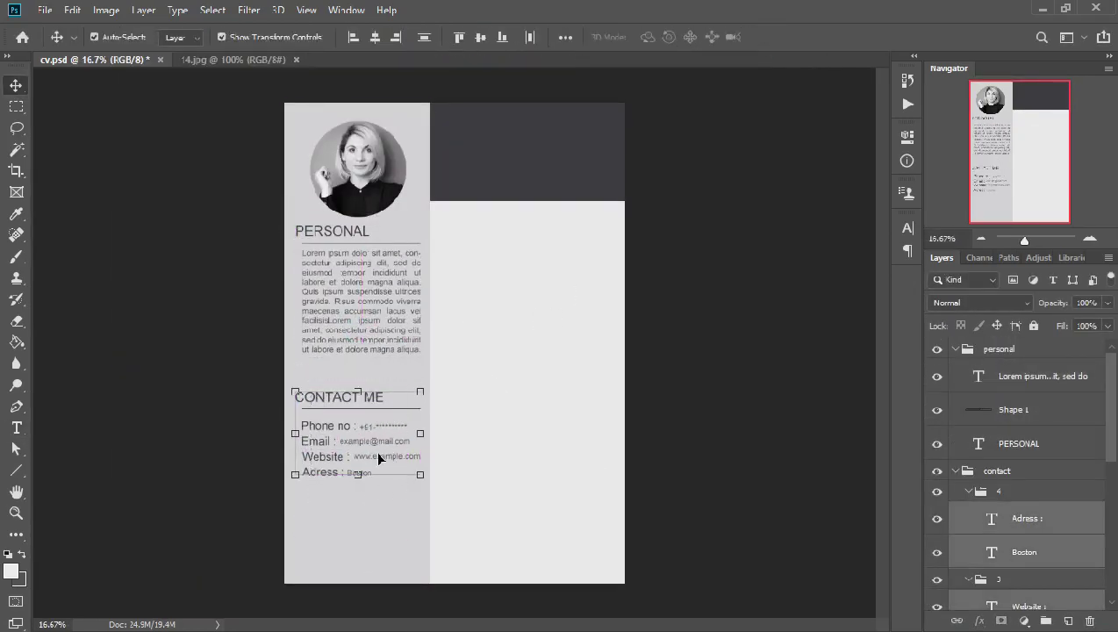
click(377, 499)
- Duplicate the CONTACT ME heading and rule below the contact details for MY SKILLS
key(ctrl+plus)
drag(159, 127, 236, 179)
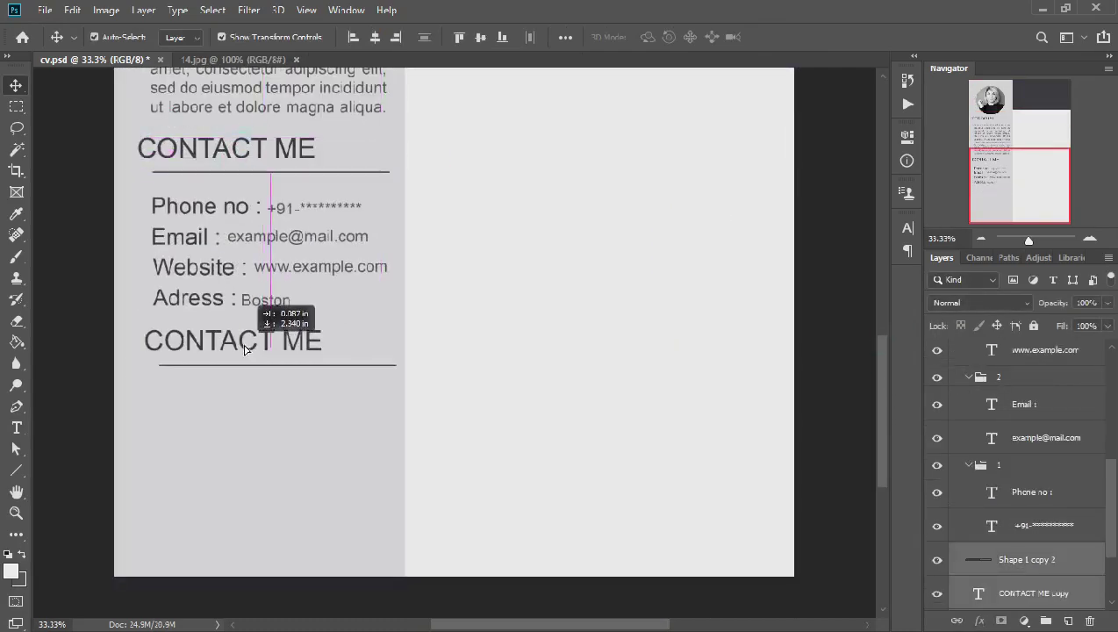
drag(245, 350, 245, 353)
double_click(240, 340)
text(SKILLS)
- Shorten the heading to CONTACT and draw a thin dark 461 × 31 px bar under MY SKILLS
click(272, 149)
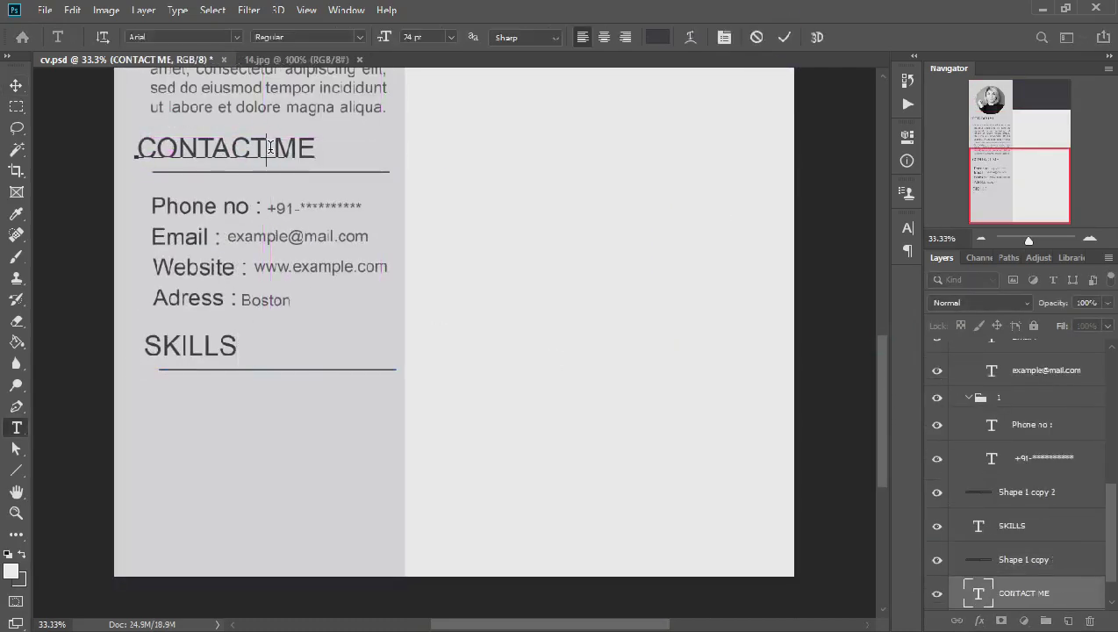
key(Delete)
key(Delete)
key(Delete)
click(151, 344)
text(MY)
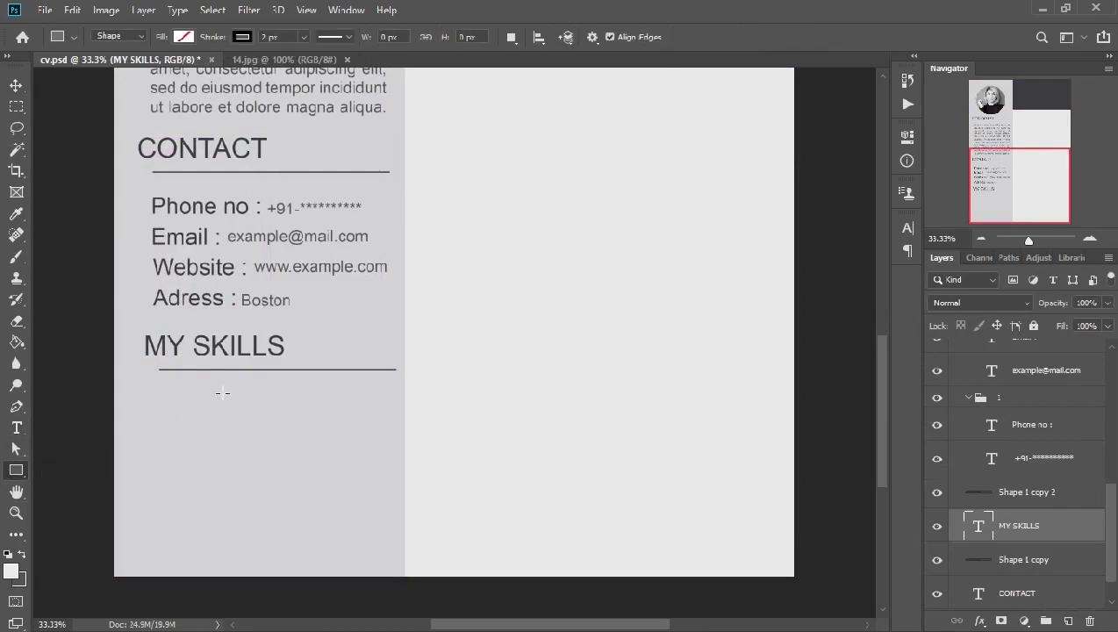
drag(389, 407, 392, 403)
click(726, 226)
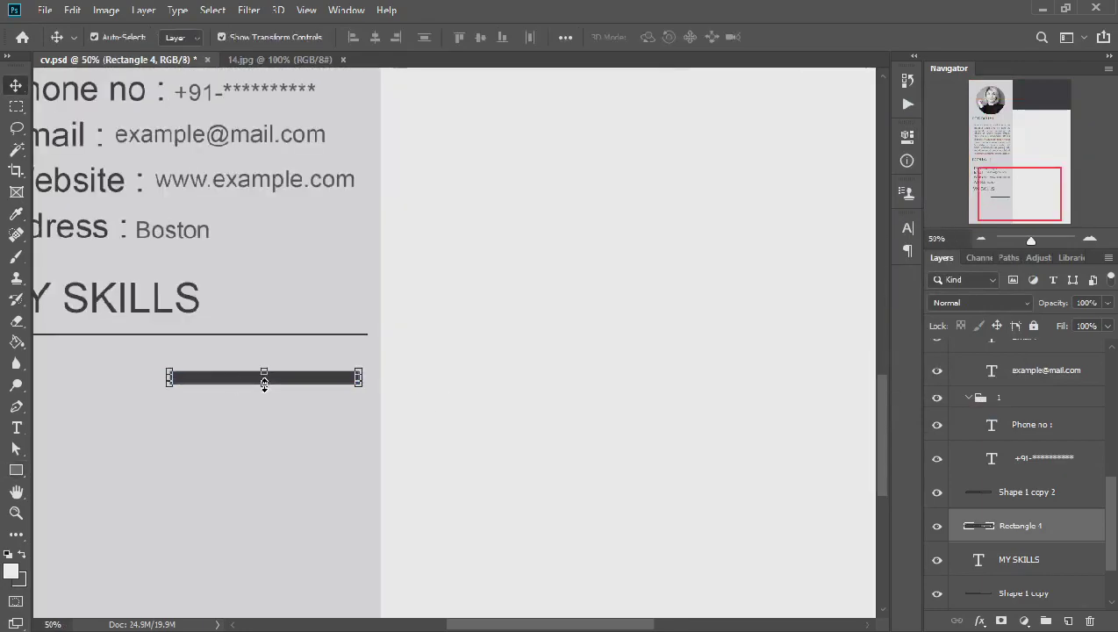
- Narrow the skill bar, add a grey track copy, and duplicate it into four stacked rows
click(357, 377)
key(ctrl+minus)
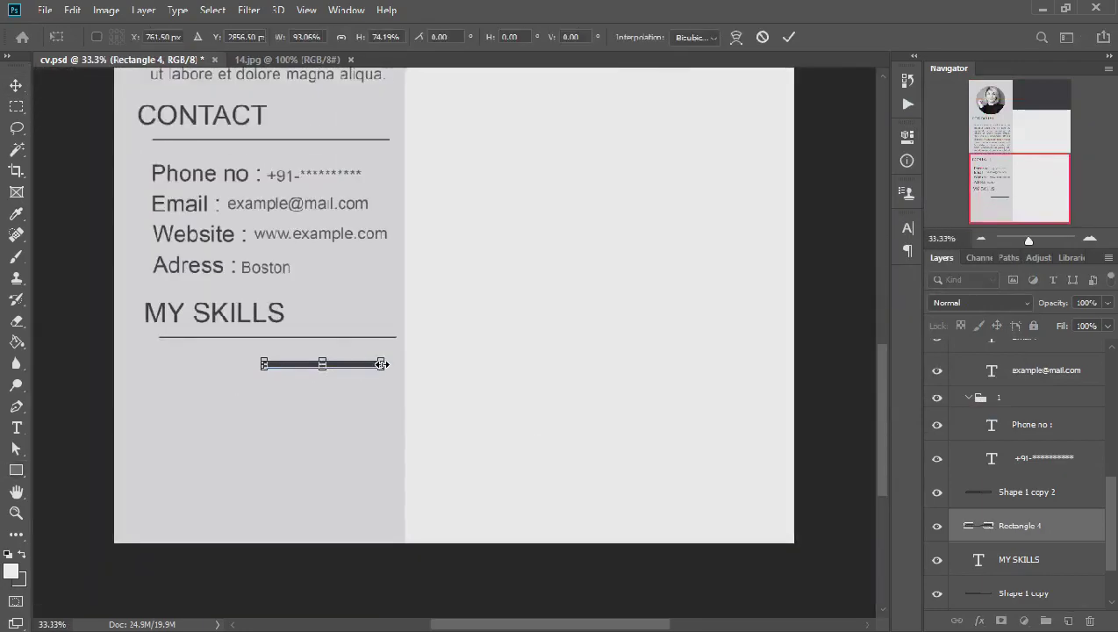
drag(387, 363, 365, 363)
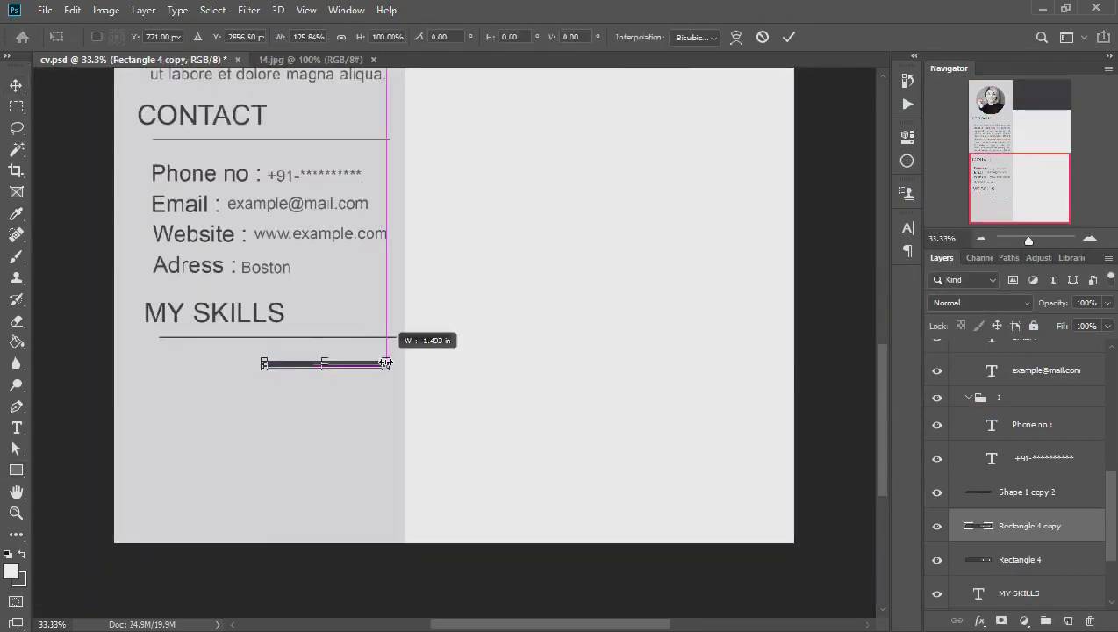
click(894, 260)
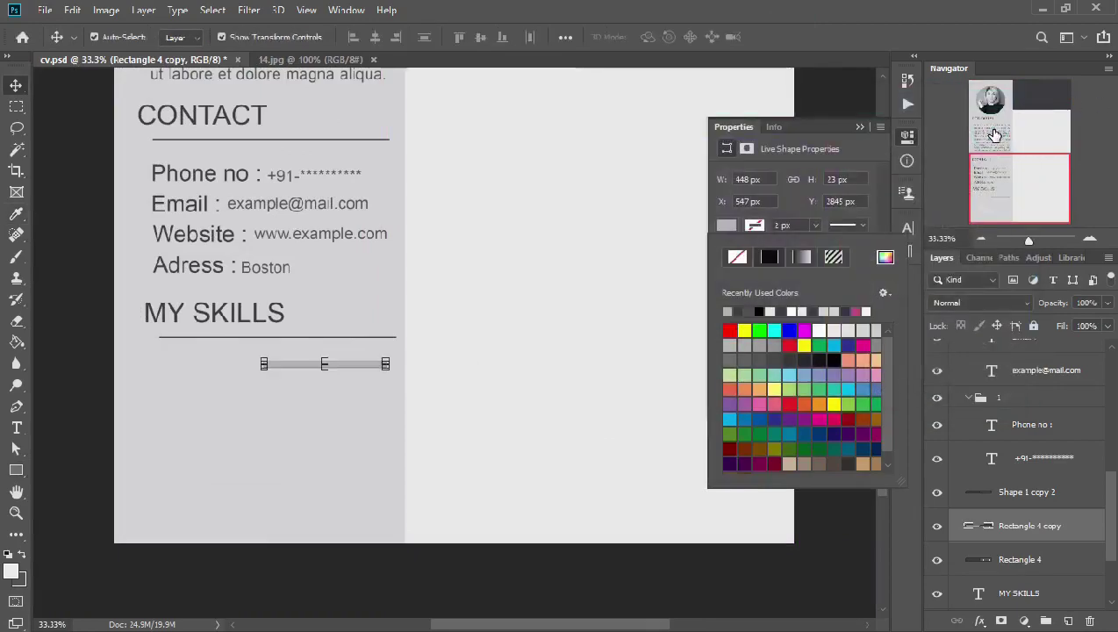
mouse_move(357, 362)
mouse_down()
mouse_move(354, 438)
mouse_move(341, 408)
mouse_up()
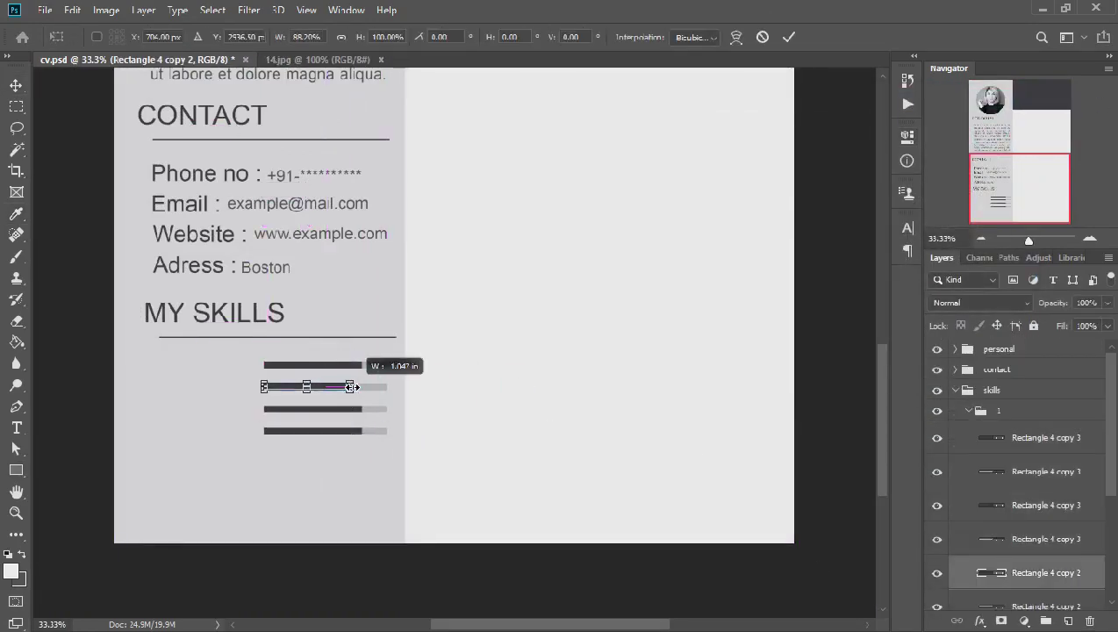
- Resize each dark bar to a different, decreasing length over its grey track
click(362, 364)
drag(361, 365, 357, 387)
click(351, 387)
click(337, 409)
click(362, 431)
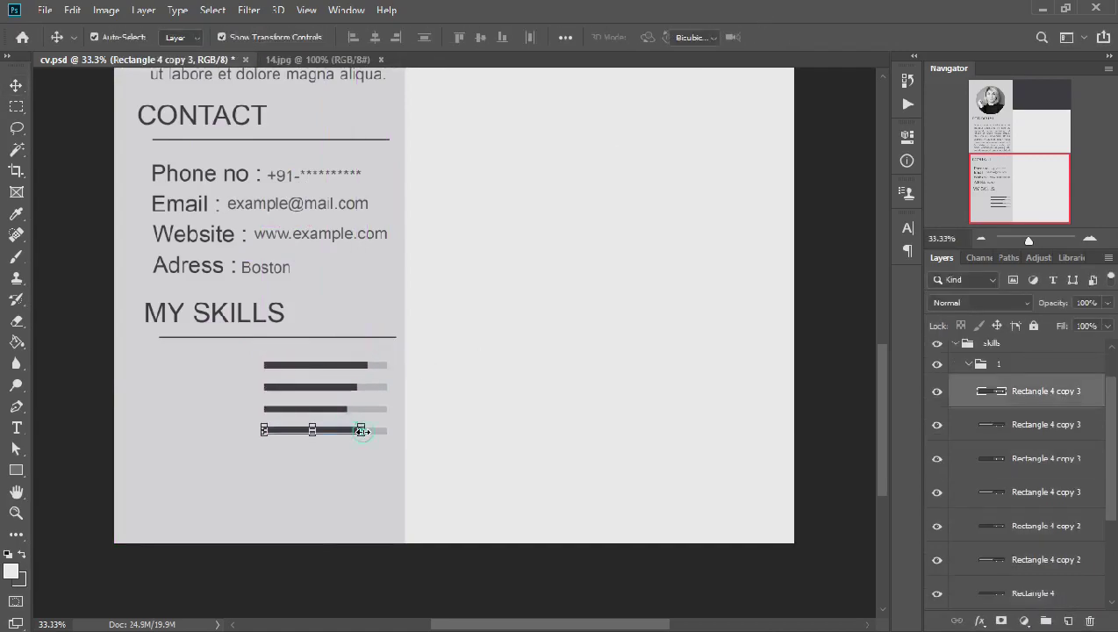
drag(345, 429, 339, 429)
key(Return)
- Add a small 'Photoshop' text label left of the top skill bar
key(t)
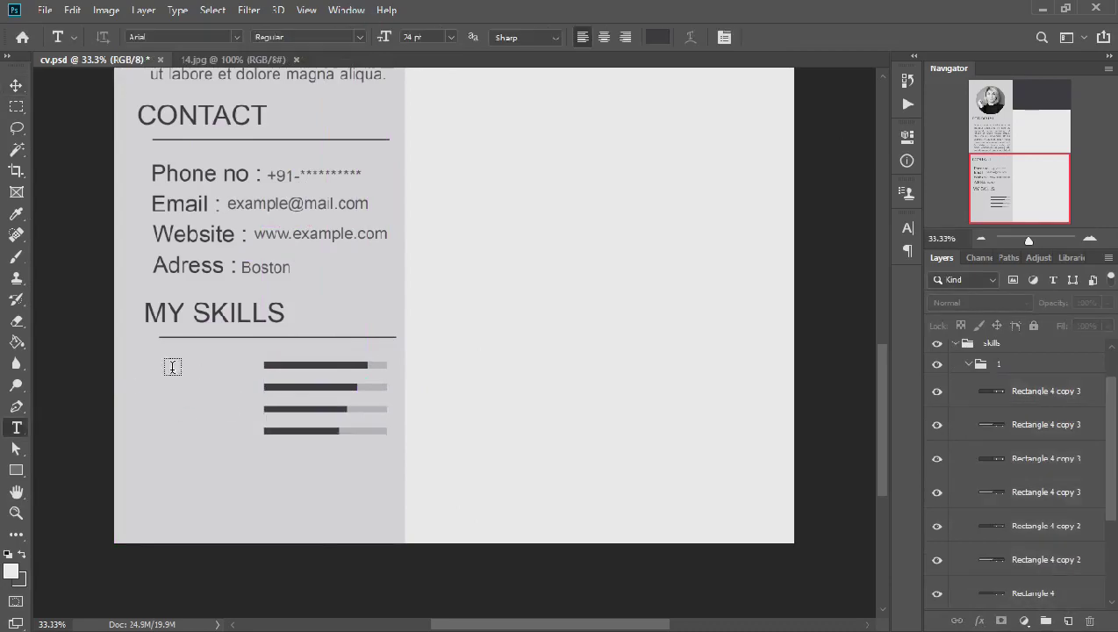
click(166, 367)
click(450, 37)
click(428, 157)
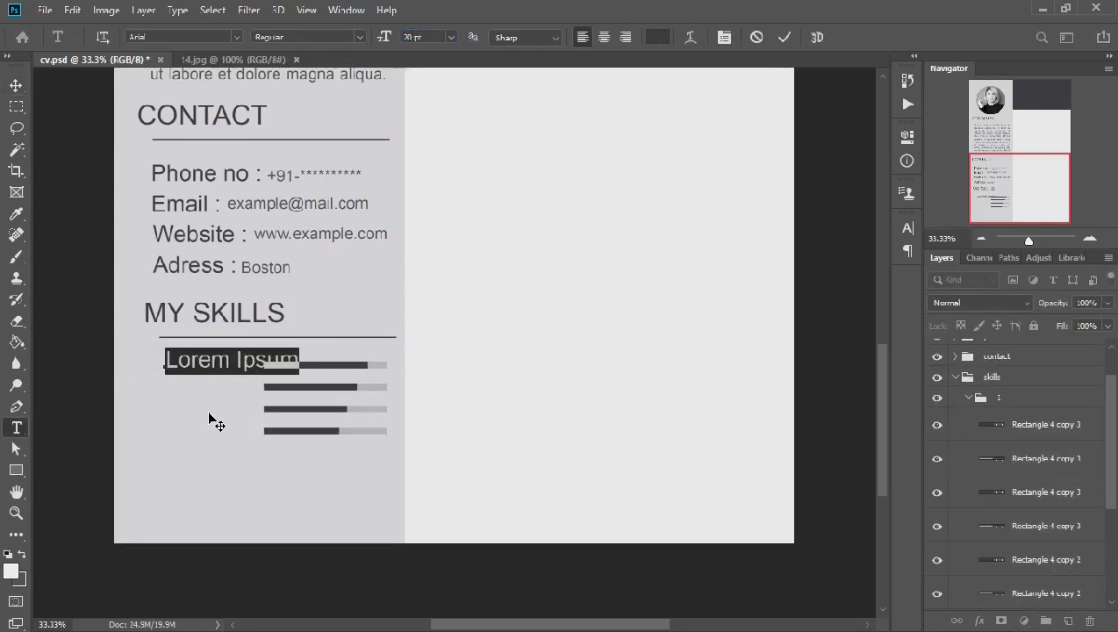
key(ctrl+Return)
key(v)
mouse_move(252, 365)
mouse_down()
mouse_move(231, 368)
mouse_move(233, 434)
mouse_up()
- Copy the label beside each remaining bar, nudge the bars right, and match the label sizes
drag(160, 343, 195, 363)
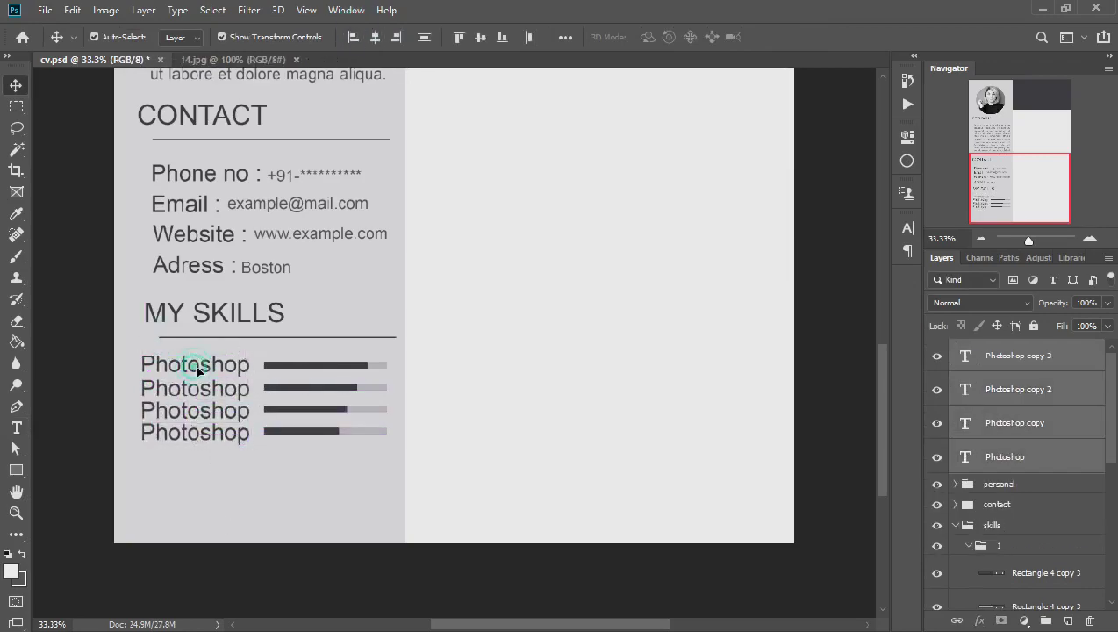
drag(351, 394, 356, 395)
drag(265, 398, 281, 397)
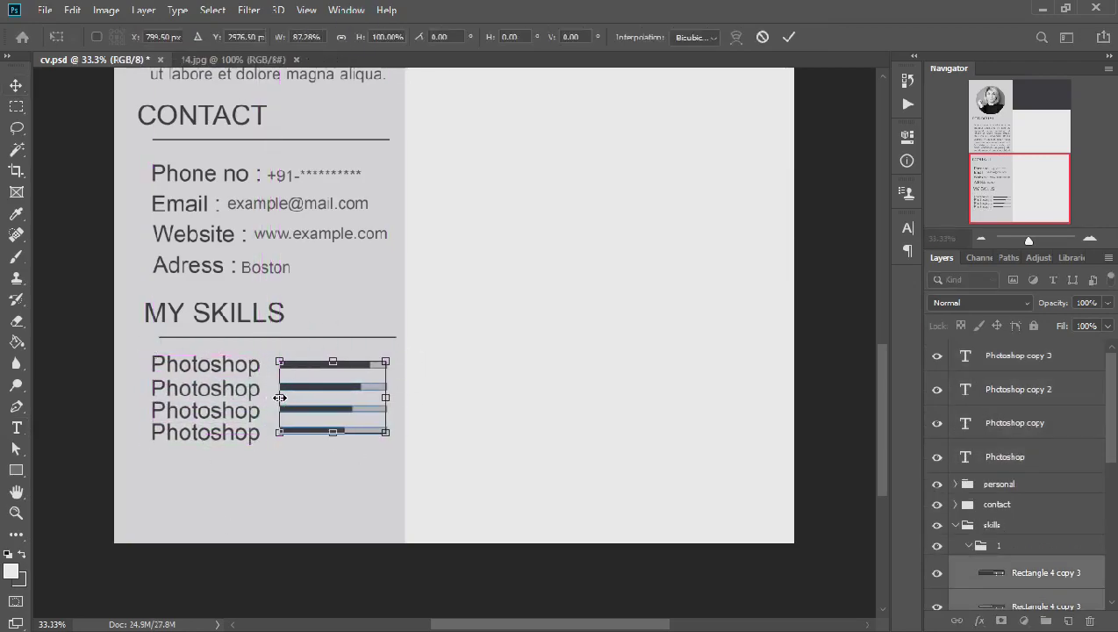
double_click(237, 367)
click(451, 37)
double_click(205, 387)
click(452, 36)
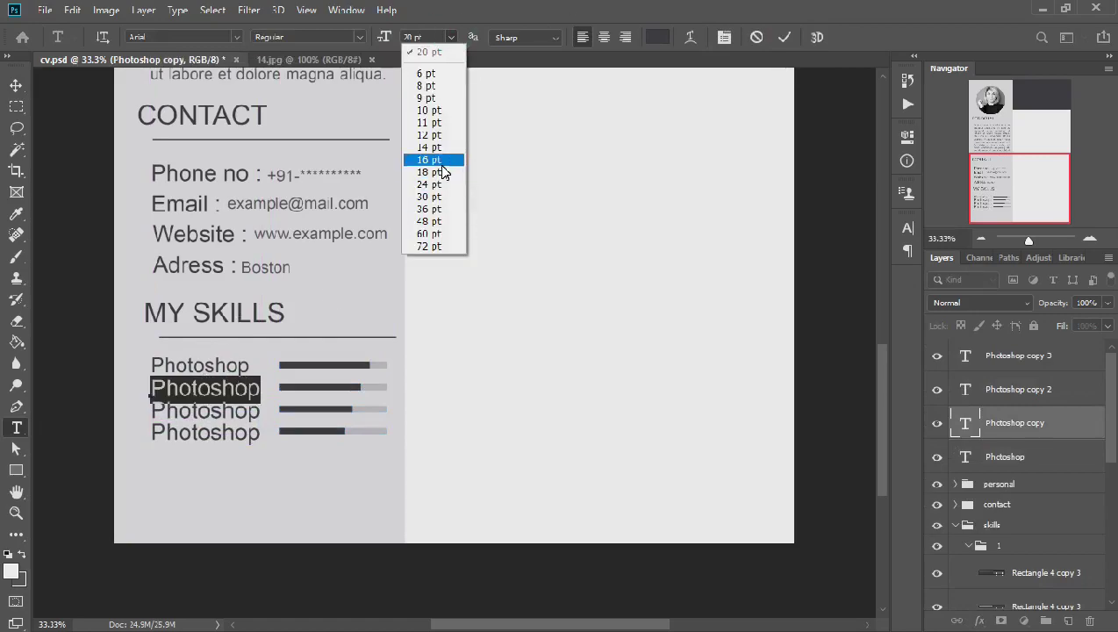
click(421, 53)
- Retype the labels as Photoshop, Illustrator, Indesign and Javascript
double_click(205, 410)
text(Indesign)
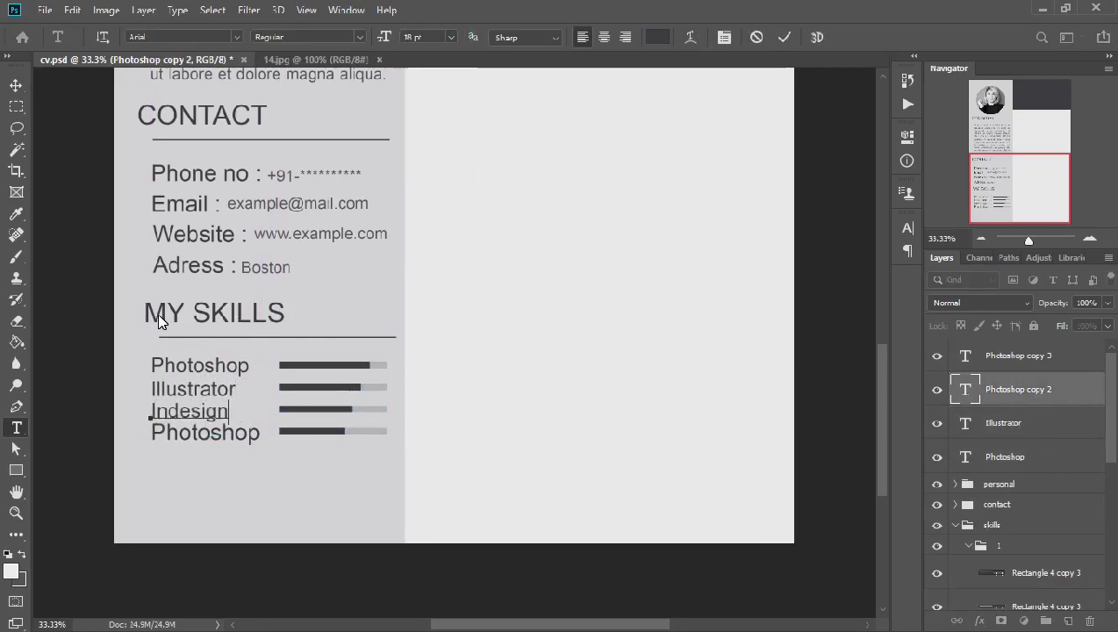
double_click(206, 432)
text(Javascript)
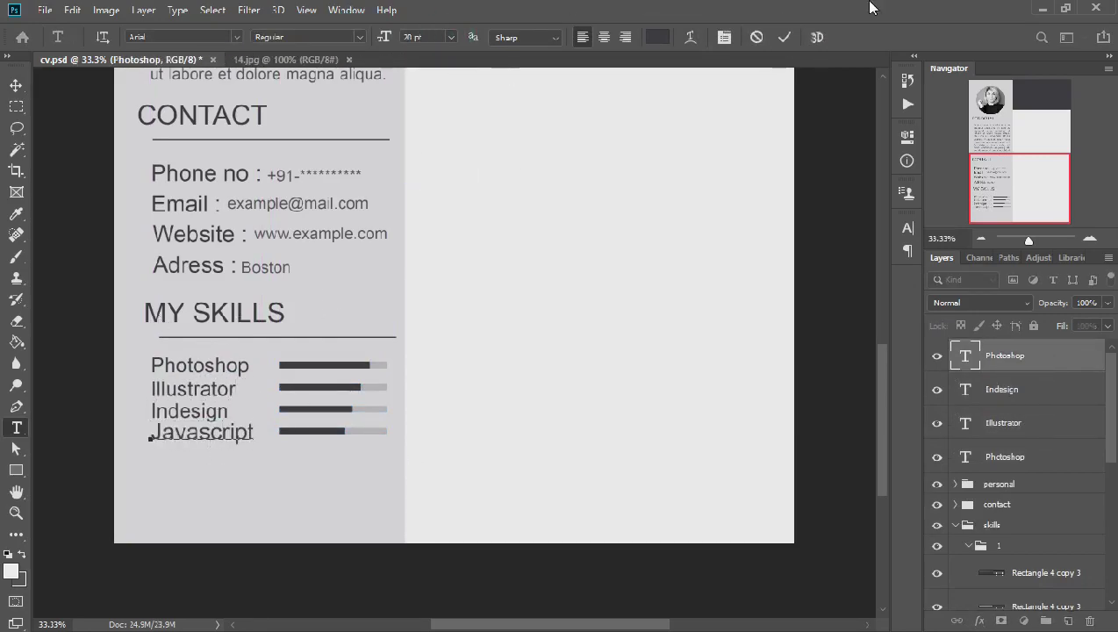
double_click(187, 367)
double_click(193, 387)
- Select the skill labels and shift the lower skill rows down slightly
key(v)
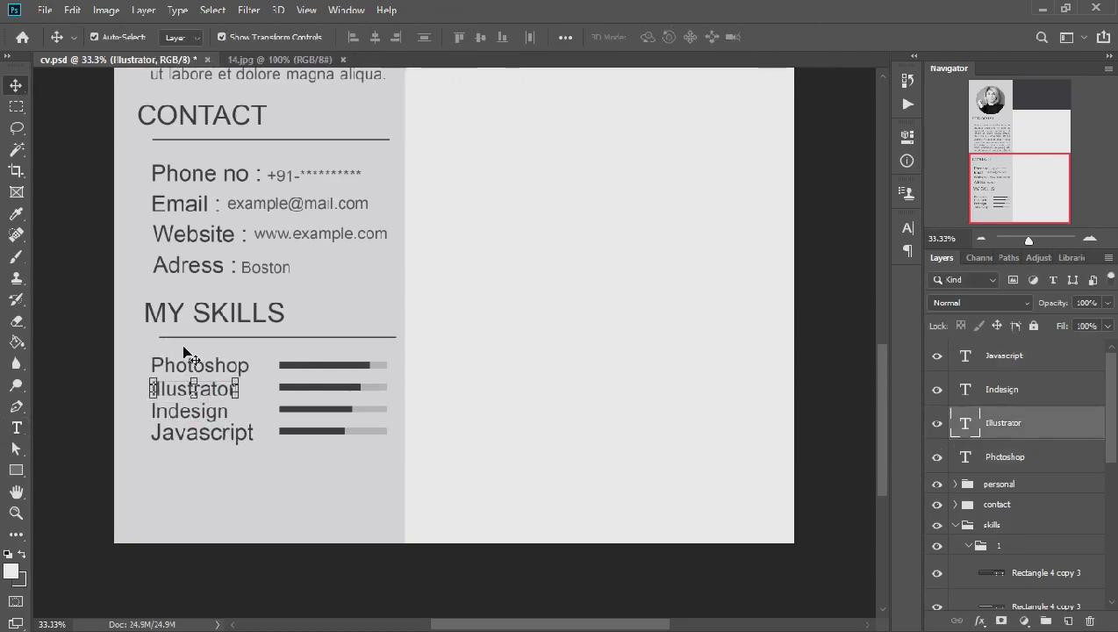
click(224, 476)
drag(224, 476, 198, 363)
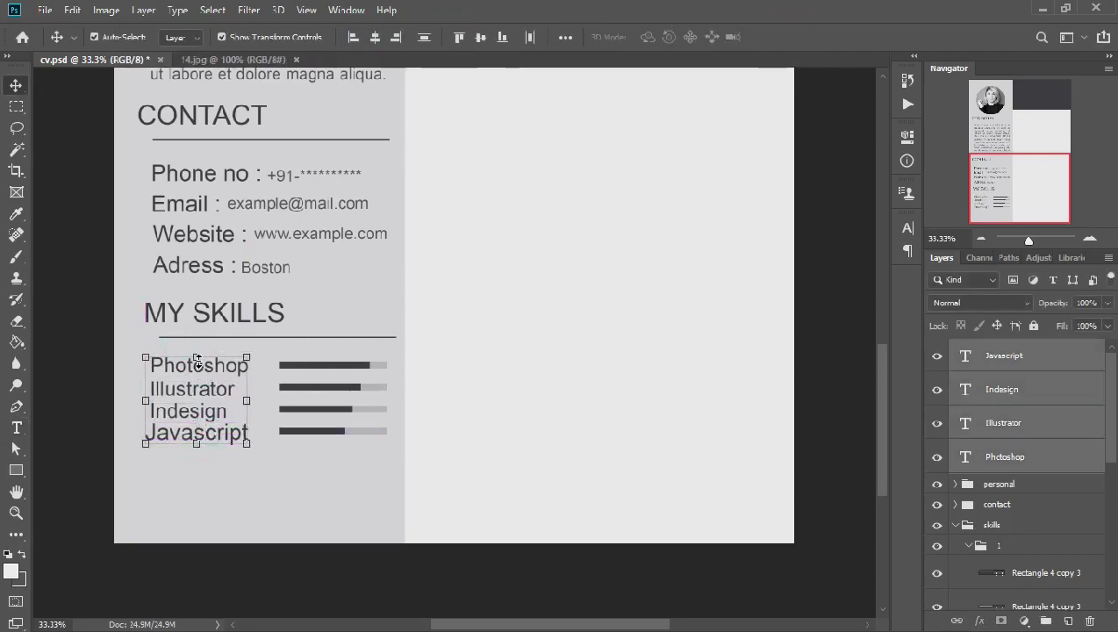
click(230, 485)
click(298, 360)
key(alt+bracketright)
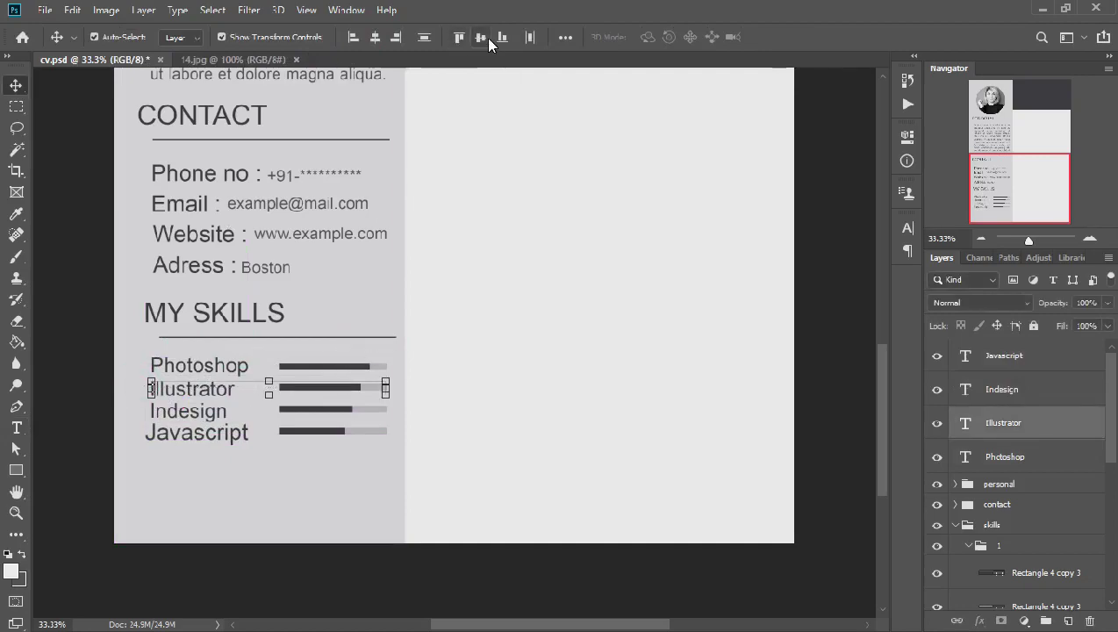
key(alt+bracketright)
key(alt+bracketright)
shift+click(202, 411)
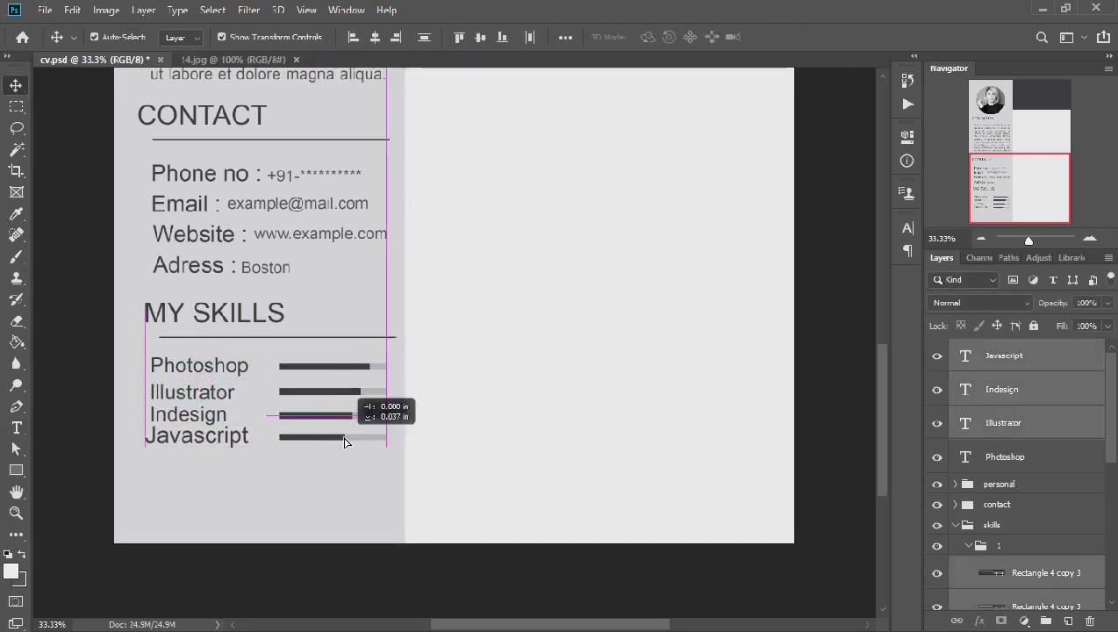
drag(330, 436, 332, 443)
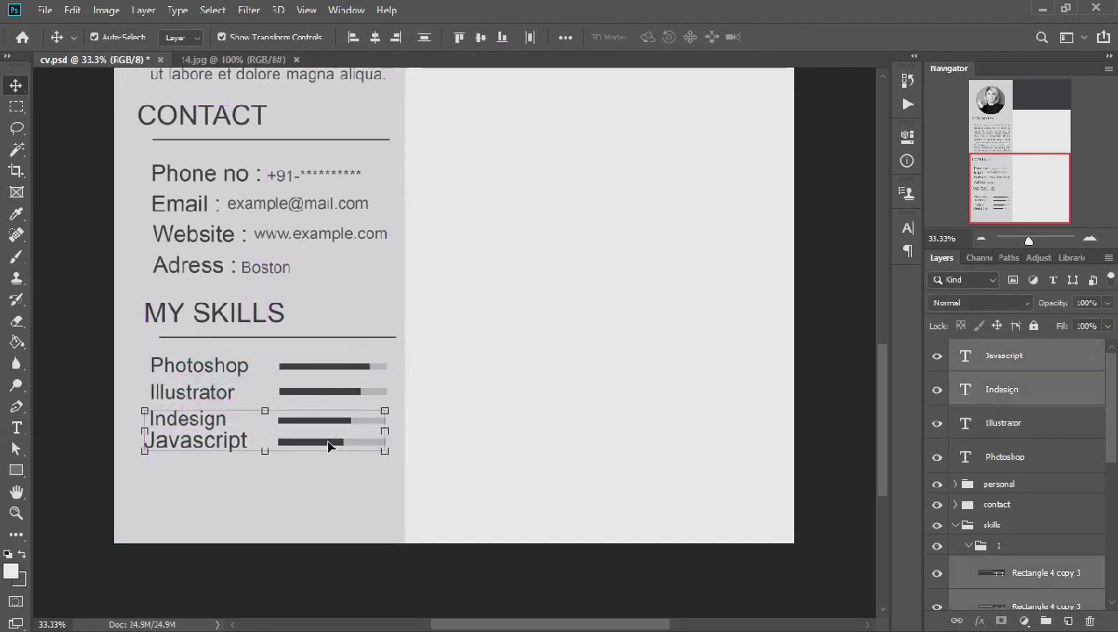
- Move the Javascript label and bottom bar down so all four rows are evenly spaced
click(328, 475)
click(228, 443)
key(ctrl+t)
key(Return)
shift+click(316, 442)
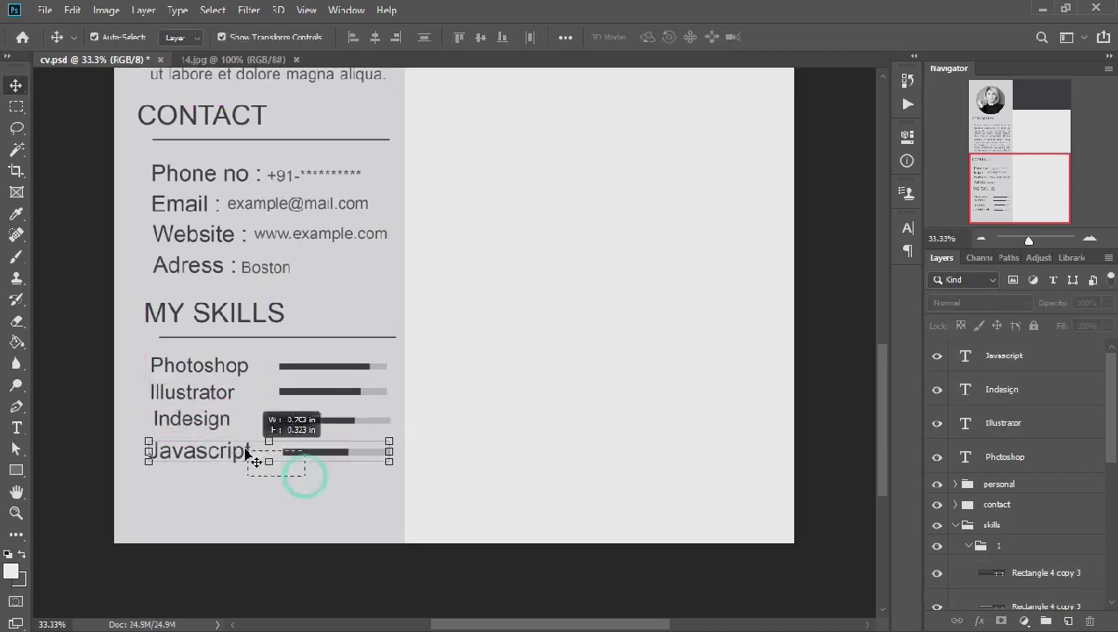
drag(232, 436, 229, 449)
click(327, 363)
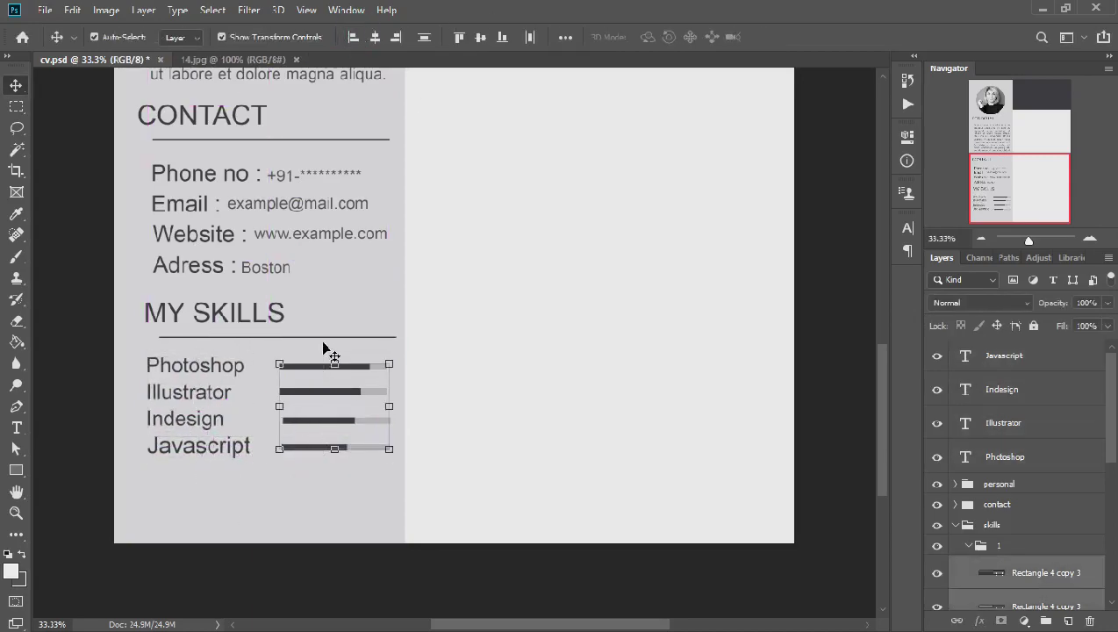
click(362, 489)
key(ctrl+minus)
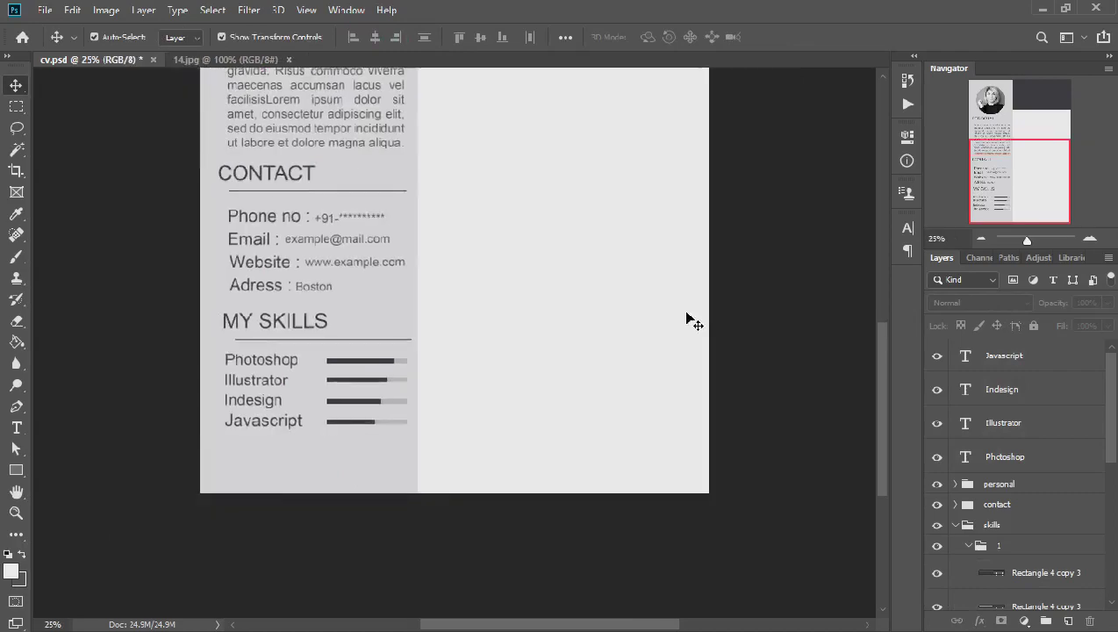
key(ctrl+plus)
scroll(881, 314, up, 10)
- Draw a light grey square, rotate it into a diamond, and place it on the dark header's left edge
drag(442, 304, 443, 305)
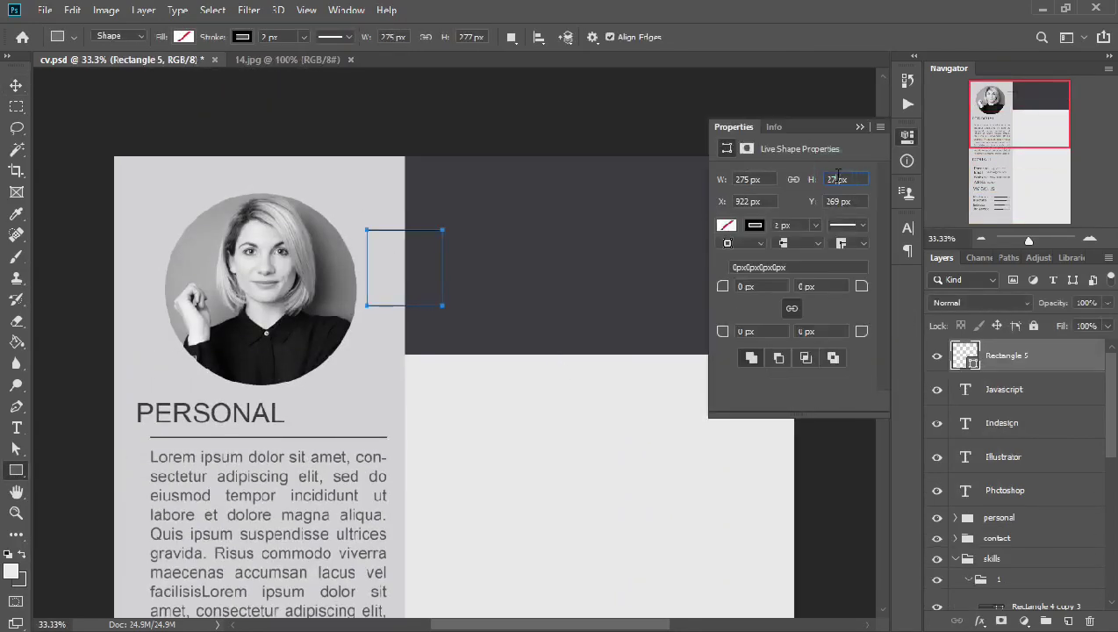
click(726, 225)
click(885, 257)
click(976, 124)
click(859, 127)
key(ctrl+t)
drag(455, 220, 489, 309)
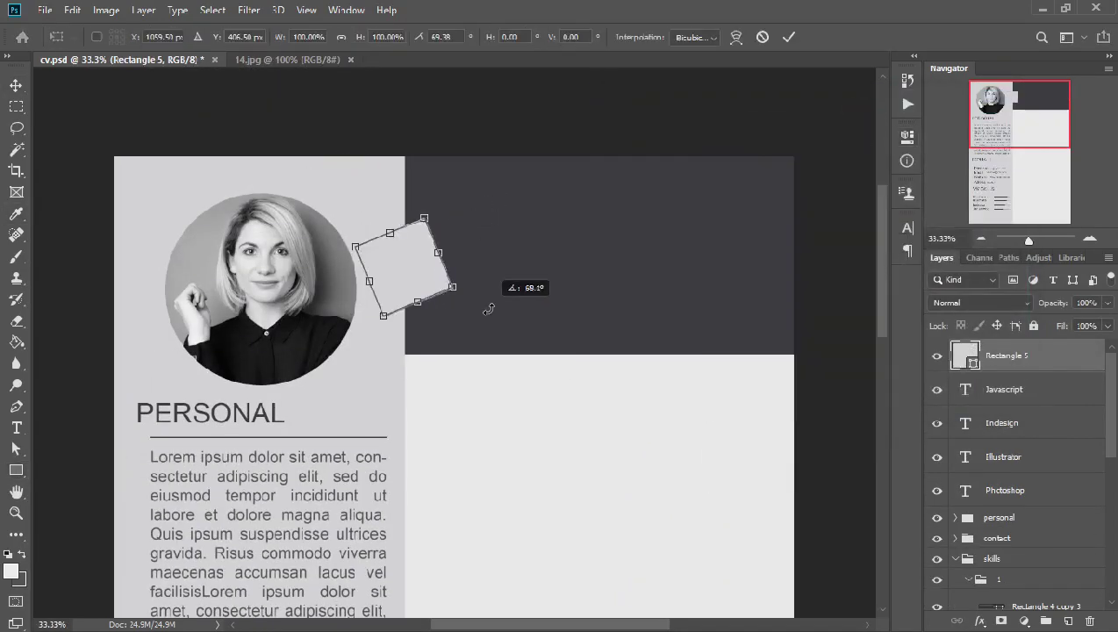
key(Return)
drag(408, 289, 411, 293)
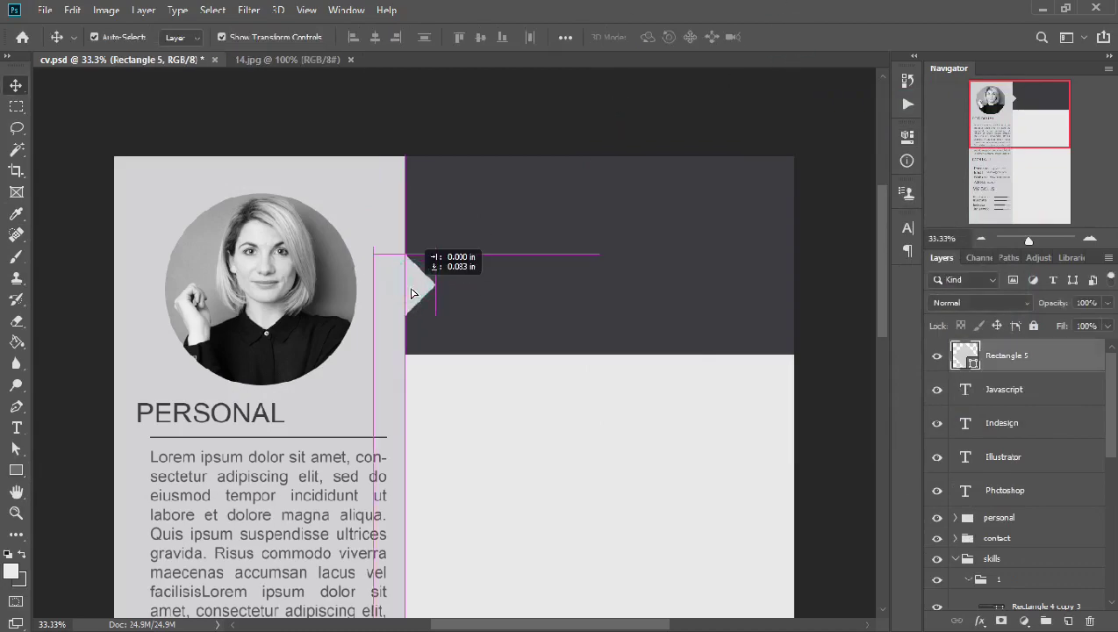
- Draw a yellow-outlined rectangle inside the header and line it up with the arrow tip
key(u)
drag(497, 227, 753, 308)
click(753, 224)
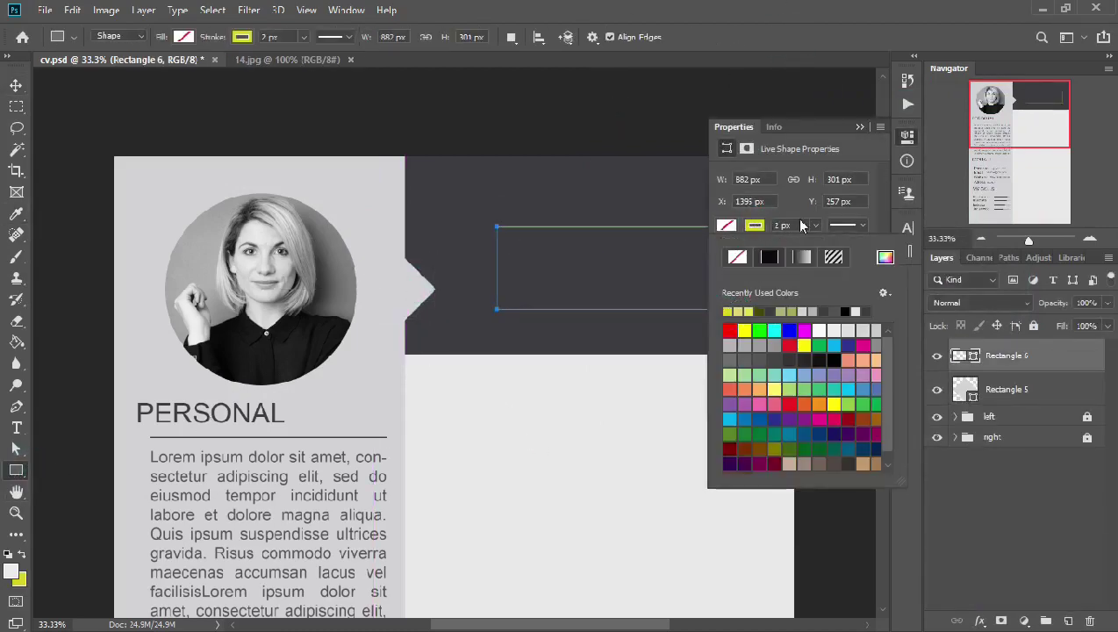
click(745, 327)
click(860, 127)
key(v)
shift+click(998, 388)
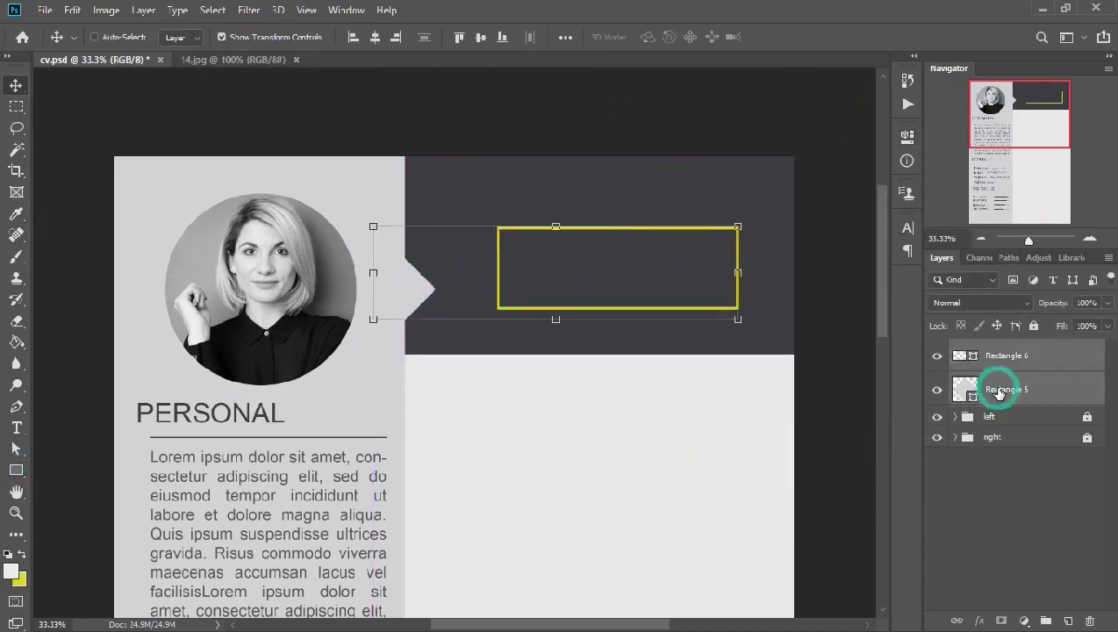
click(532, 425)
click(646, 313)
drag(654, 320, 646, 321)
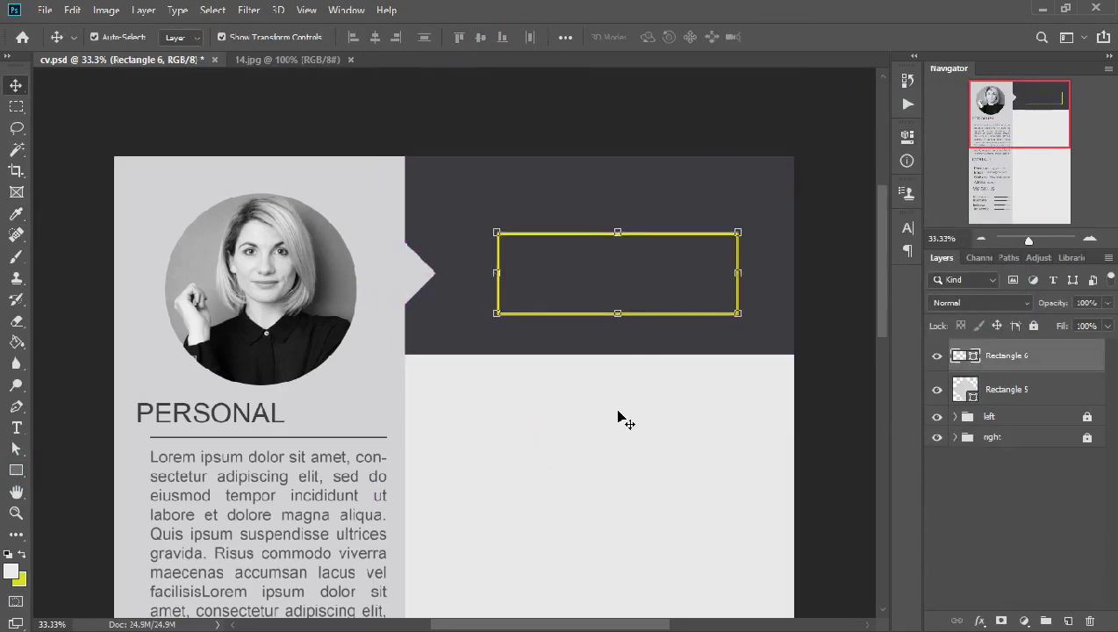
- Enter the name in the yellow header box, with the first name in Arial Bold
key(t)
click(541, 252)
click(359, 37)
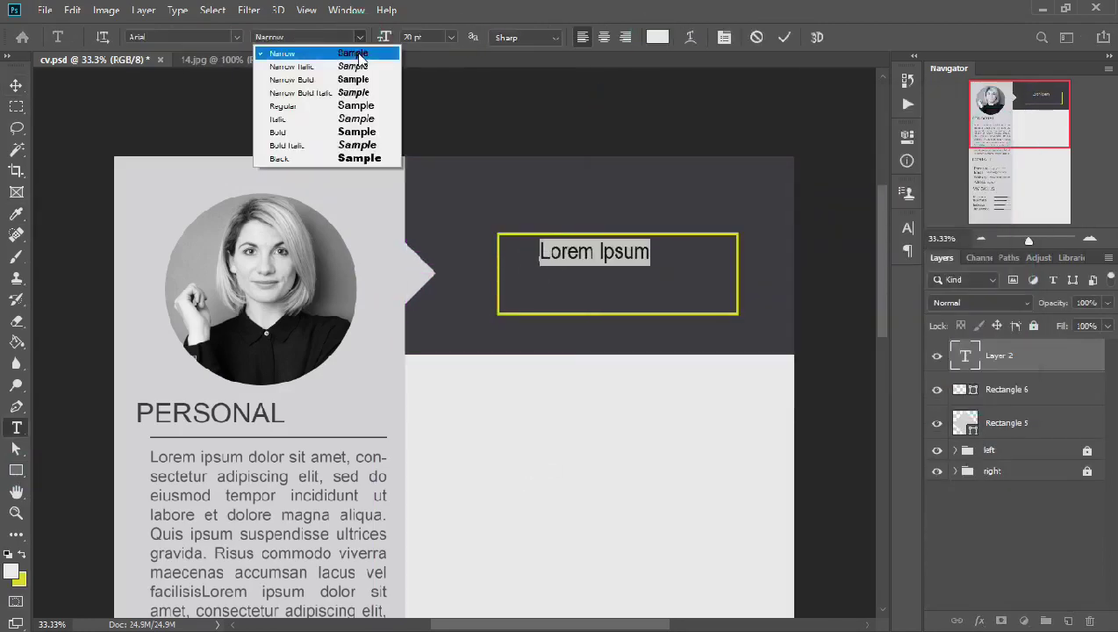
click(351, 134)
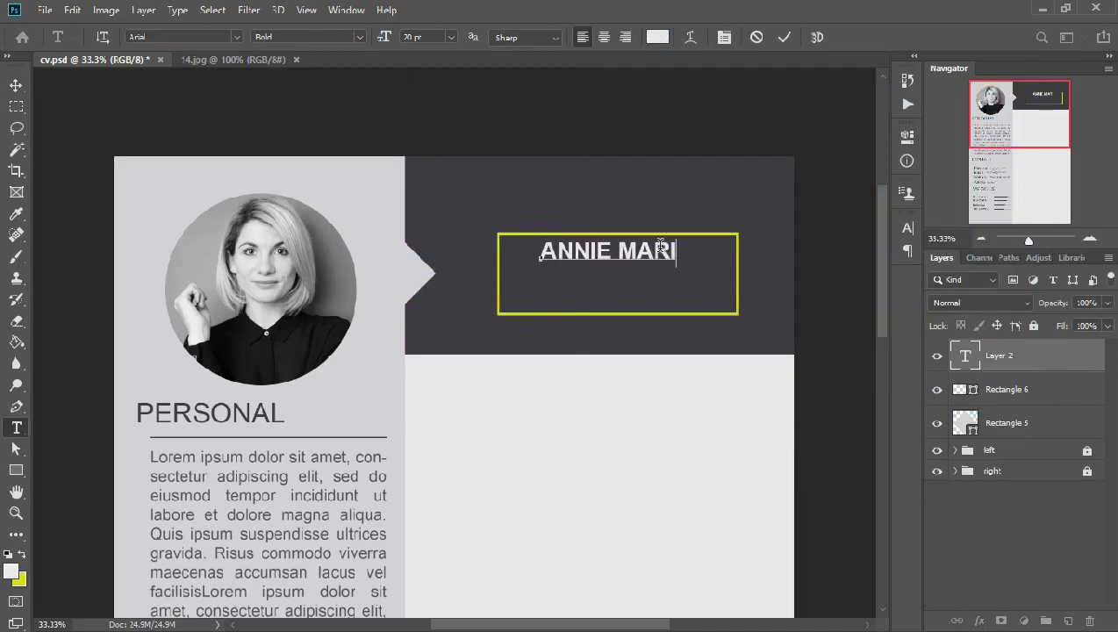
click(625, 252)
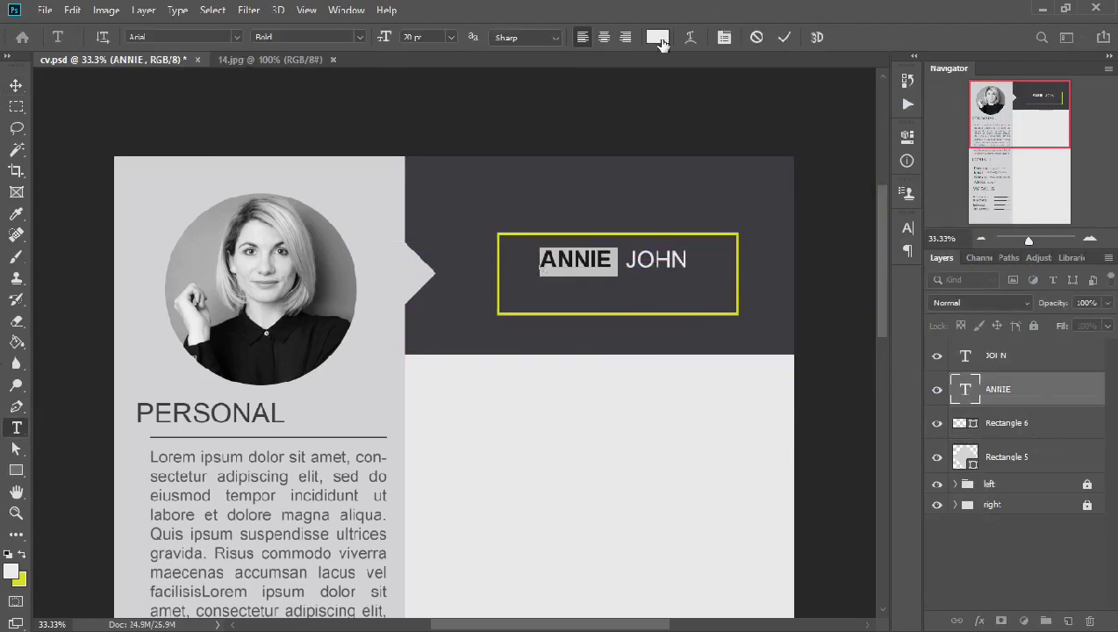
- Add a WEB DESIGNER line below the name in Narrow Italic 16 pt
click(549, 321)
click(359, 37)
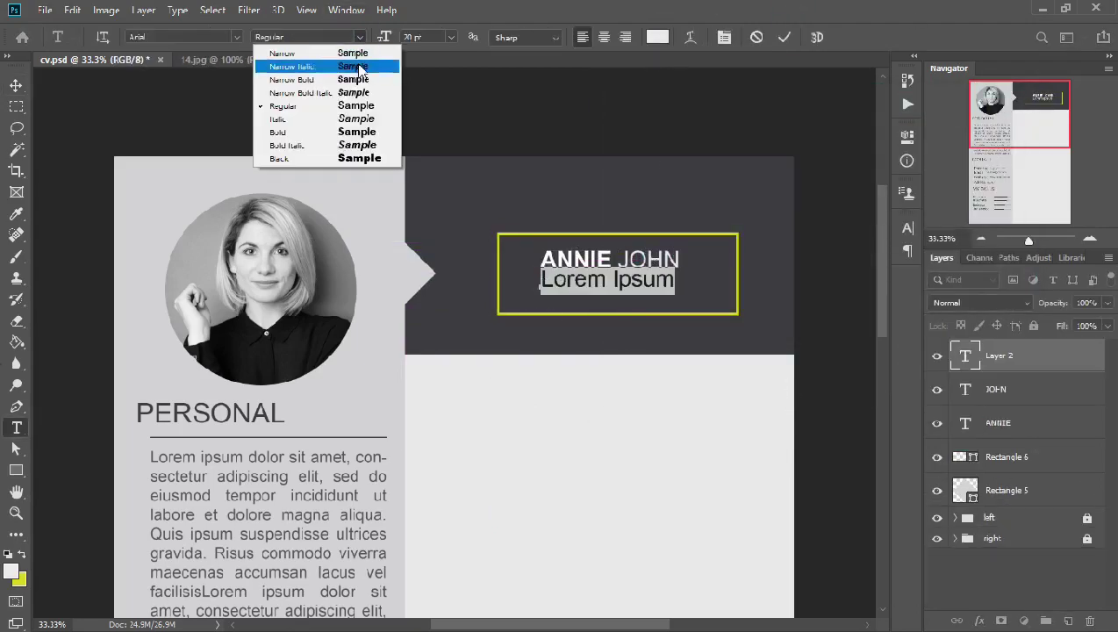
click(280, 67)
text(WEB DESIGNER)
click(450, 37)
click(424, 149)
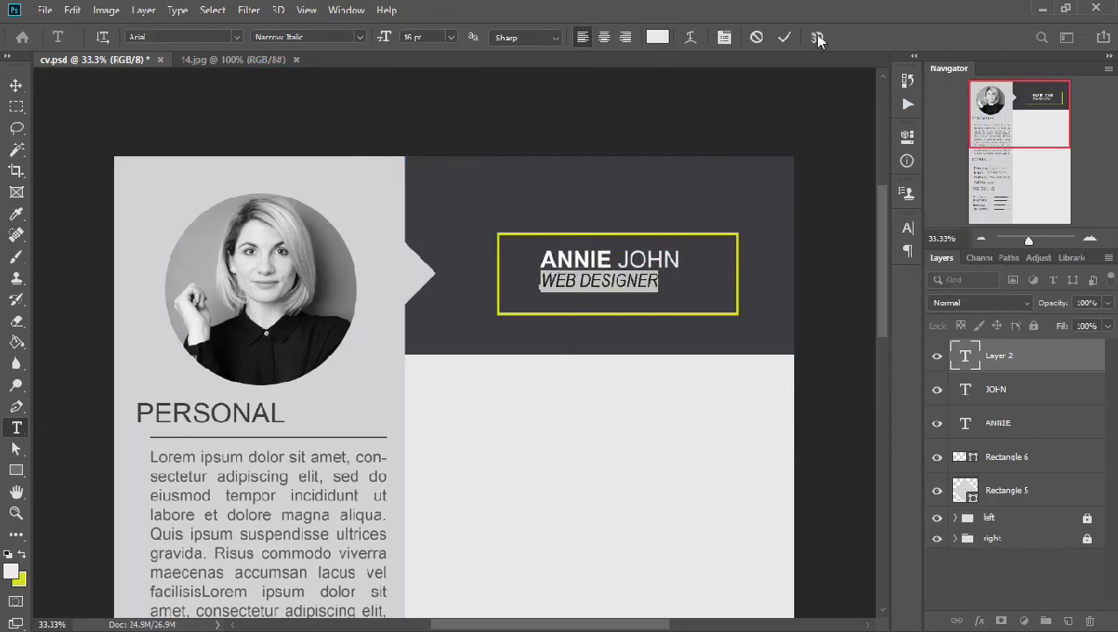
click(16, 85)
drag(554, 243, 553, 250)
- Widen the WEB DESIGNER tracking in the Character panel
double_click(965, 355)
click(907, 228)
click(879, 278)
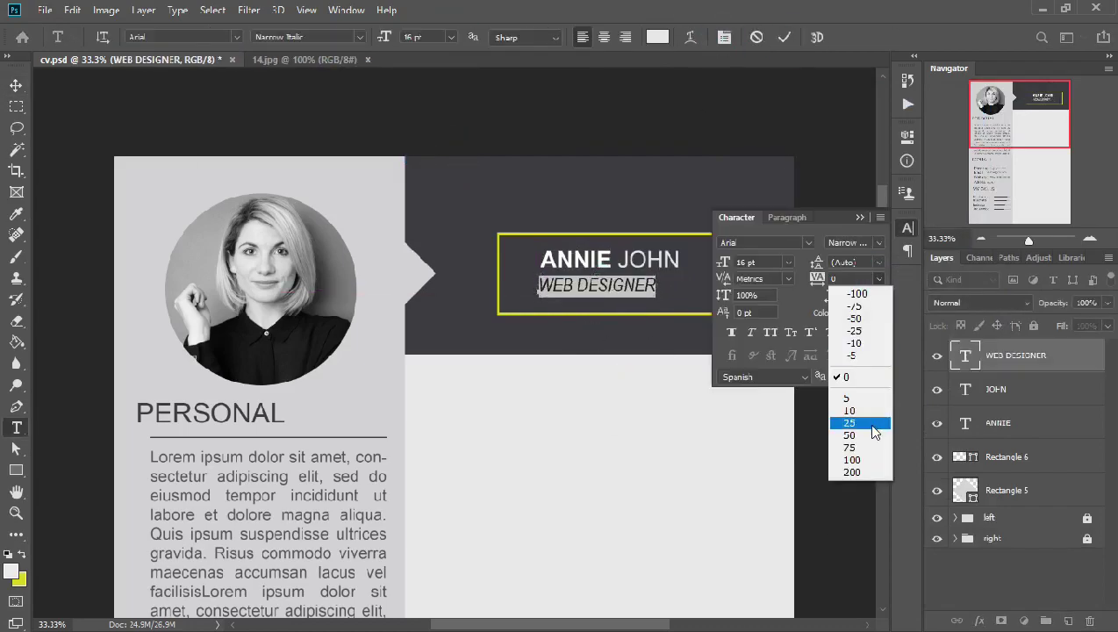
click(865, 466)
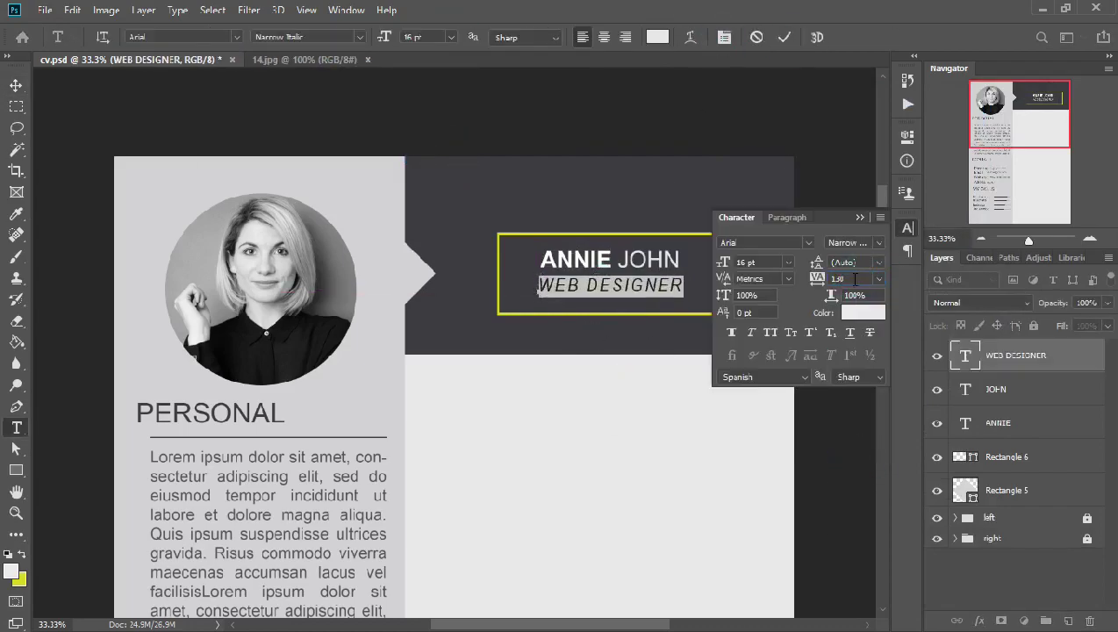
click(791, 37)
click(807, 374)
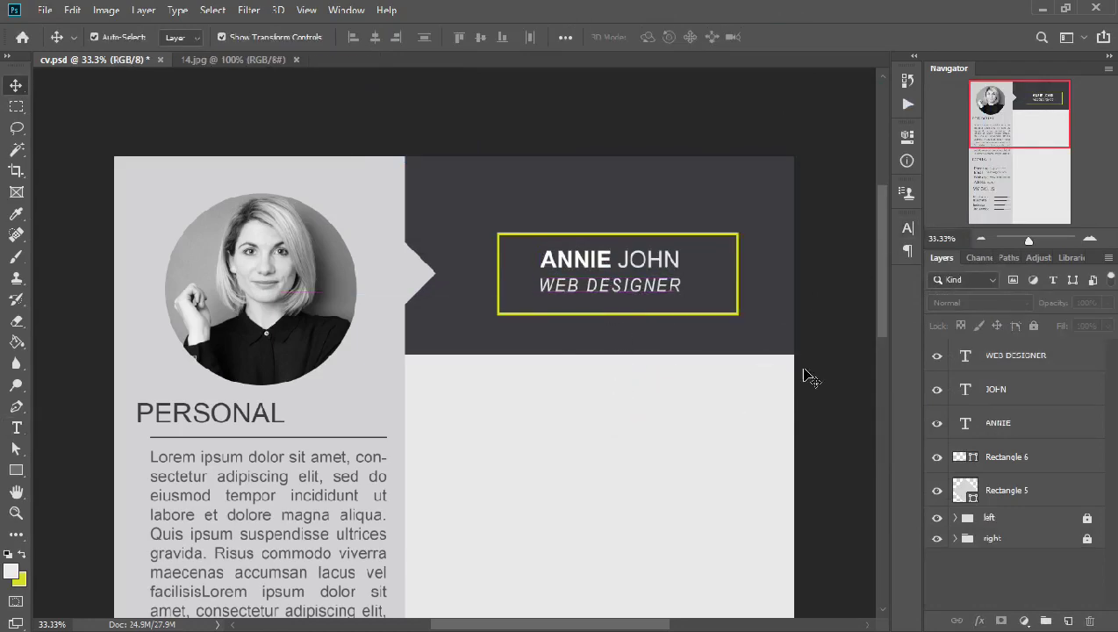
scroll(807, 374, down, 3)
click(262, 322)
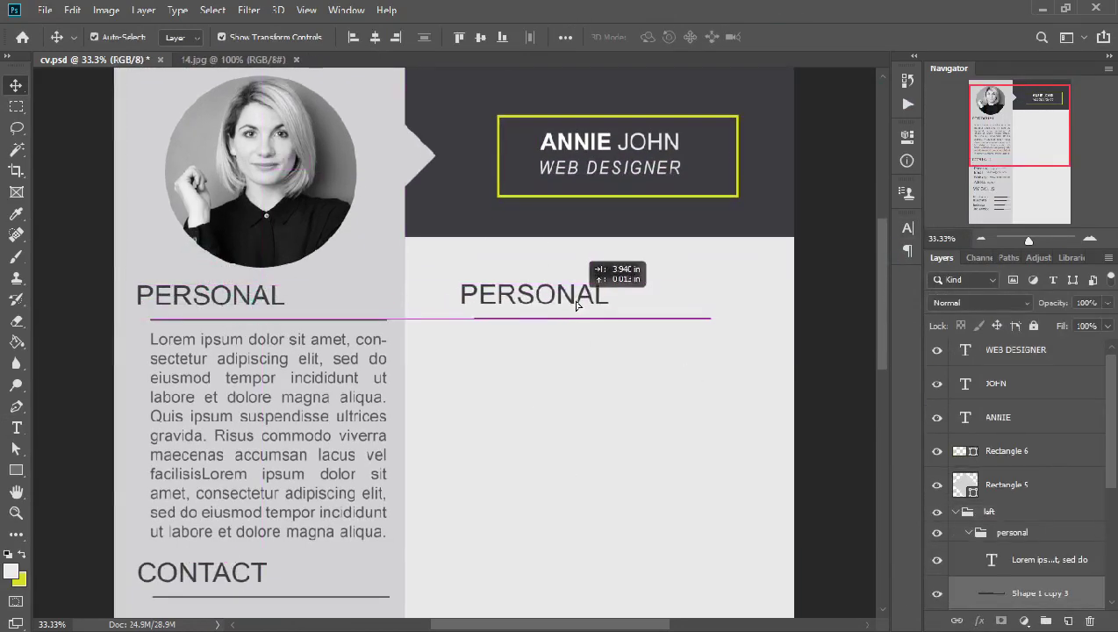
- Copy the PERSONAL heading and line to the right column as EDUCATION, stretching the divider
drag(261, 321, 571, 298)
double_click(532, 295)
click(784, 37)
click(660, 321)
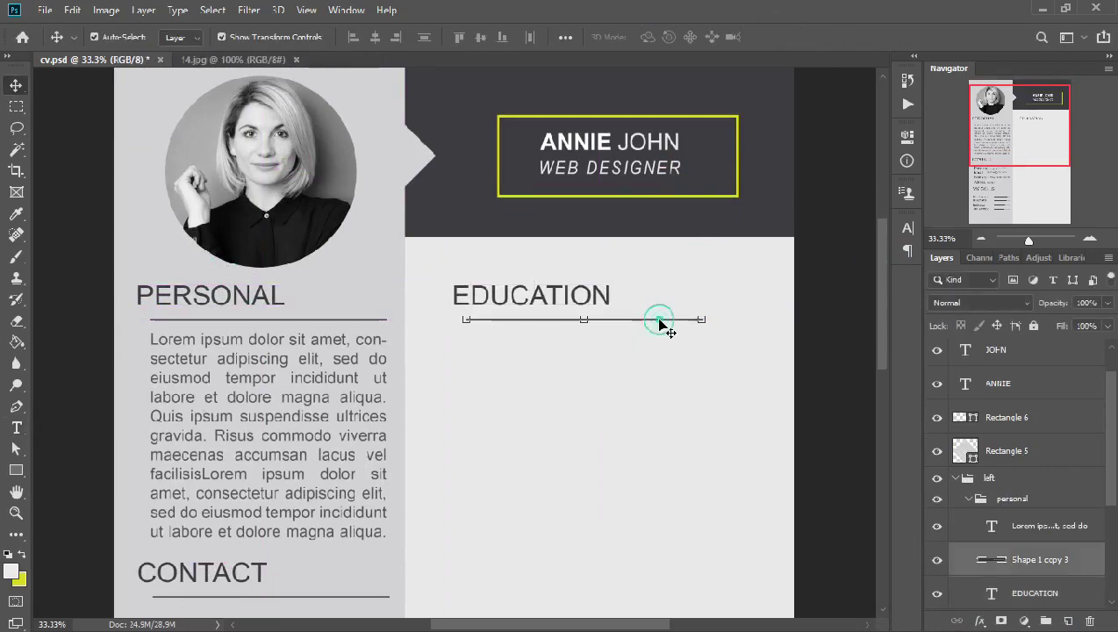
drag(703, 321, 781, 318)
key(ctrl+minus)
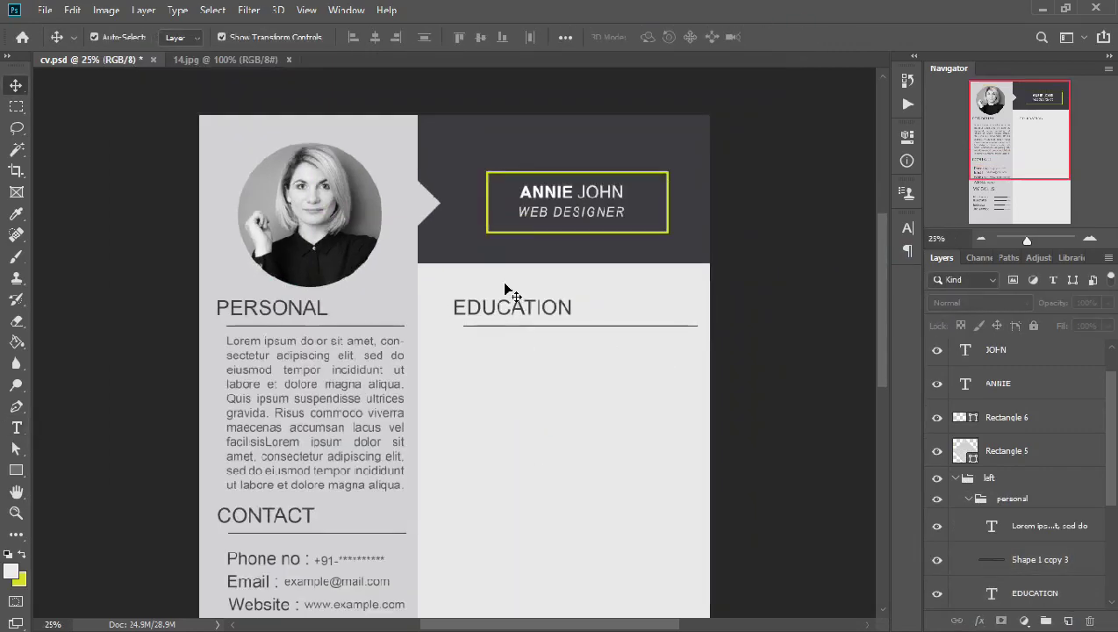
mouse_move(506, 292)
mouse_down()
mouse_move(503, 309)
mouse_move(517, 309)
mouse_up()
- Copy the pointer triangle down beside the EDUCATION heading
drag(424, 200, 423, 304)
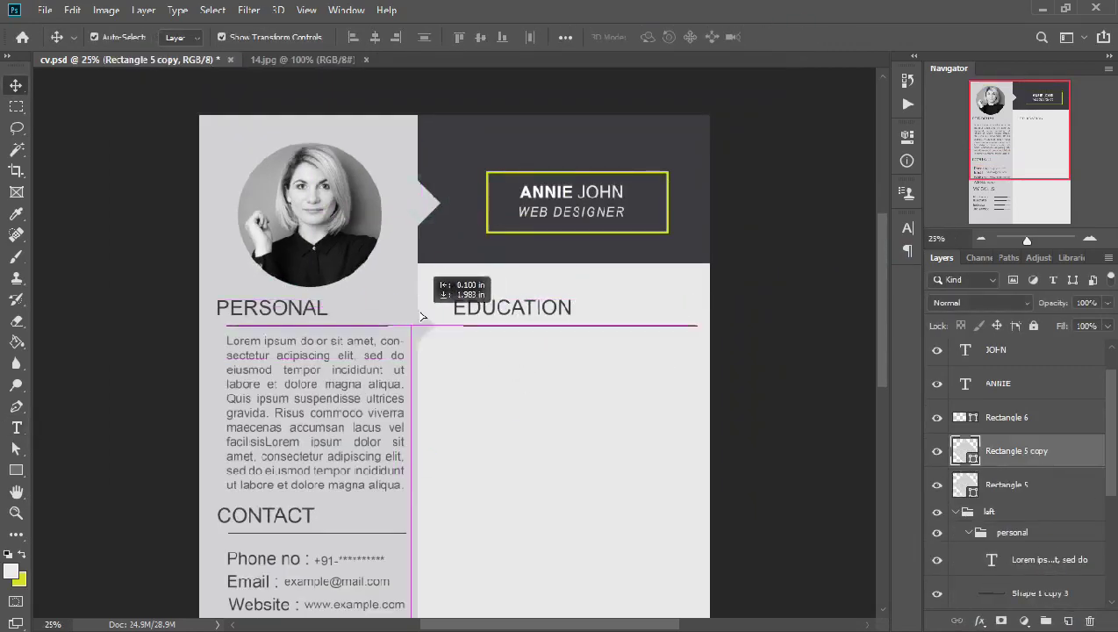
click(514, 388)
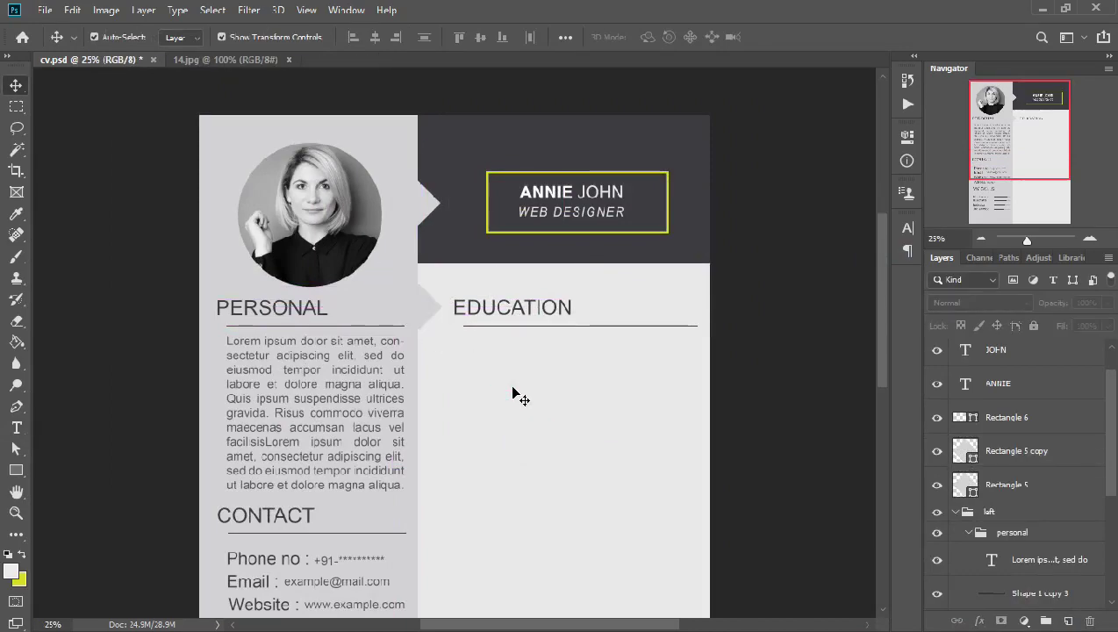
drag(535, 312, 543, 314)
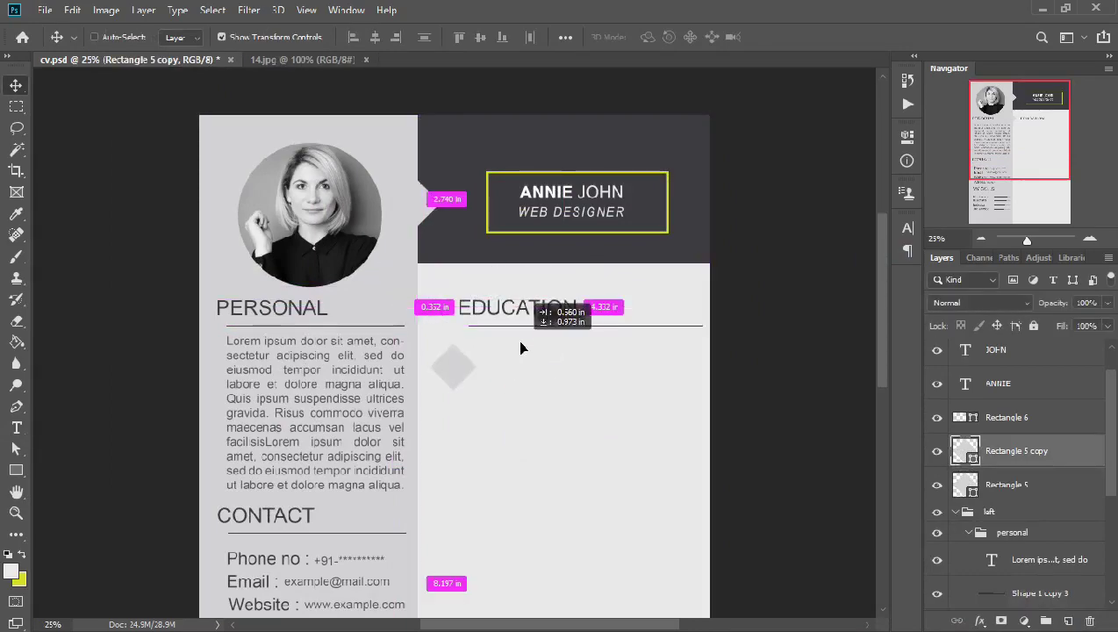
scroll(880, 299, down, 3)
- Add a YEAR-YEAR label below the EDUCATION heading
key(t)
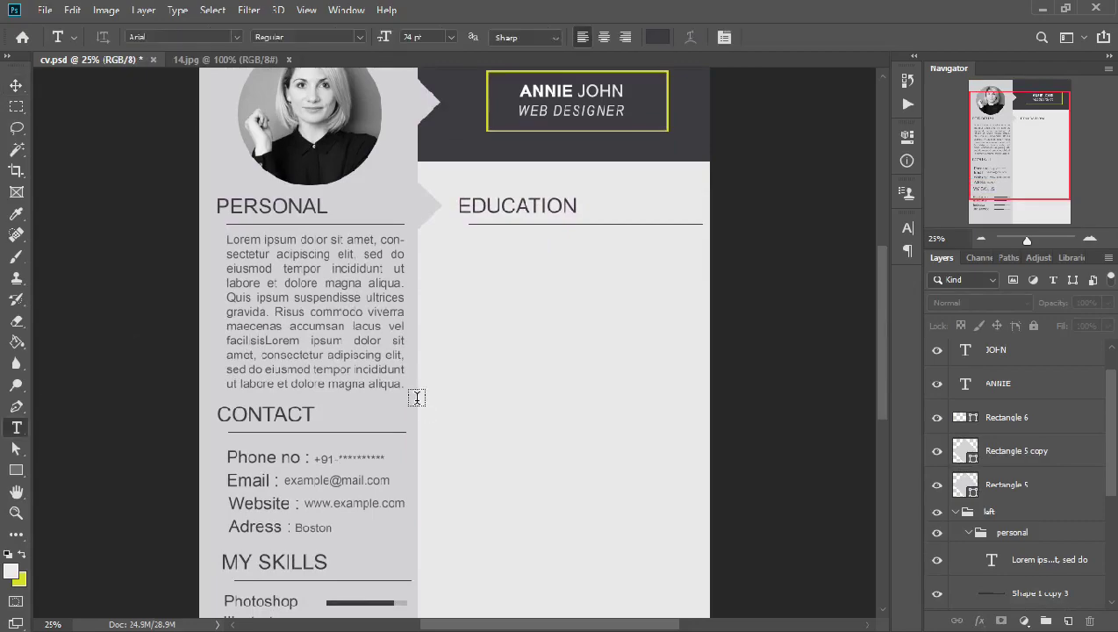
click(440, 256)
text(YEAR-YEAR)
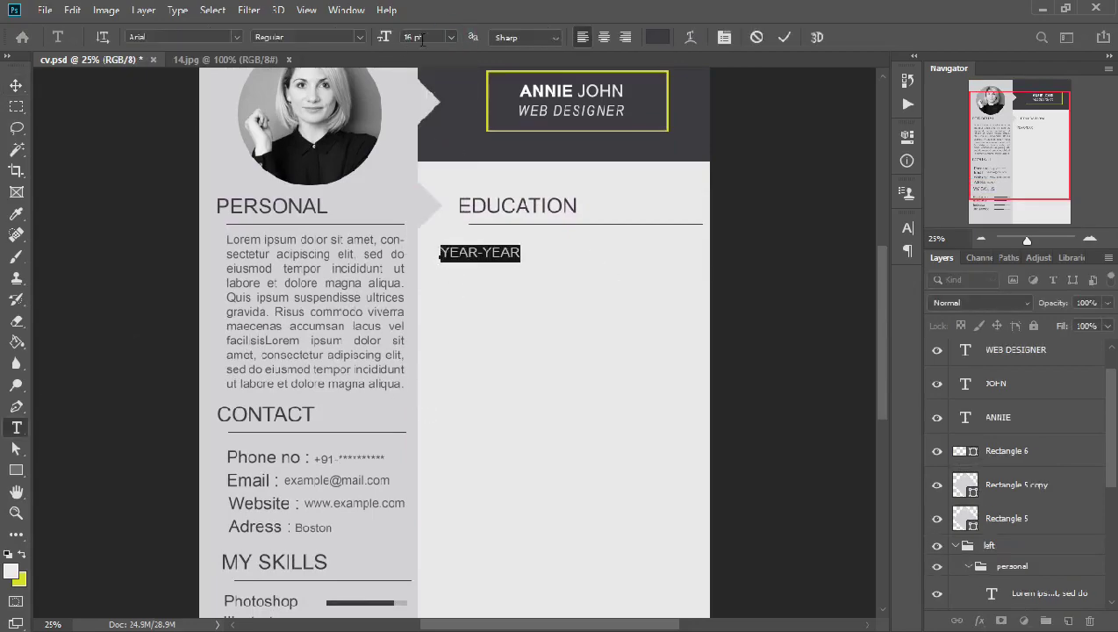
click(788, 37)
key(v)
scroll(424, 219, up, 3)
- Stretch the pointer triangle beside EDUCATION to a taller height
click(424, 219)
key(ctrl+t)
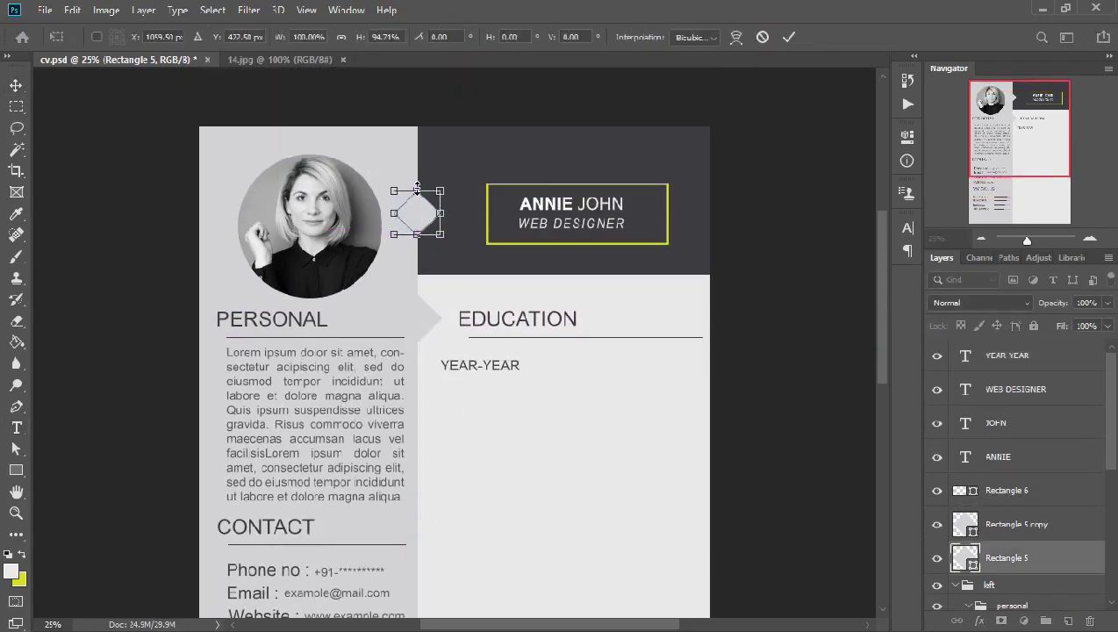
click(794, 40)
click(907, 136)
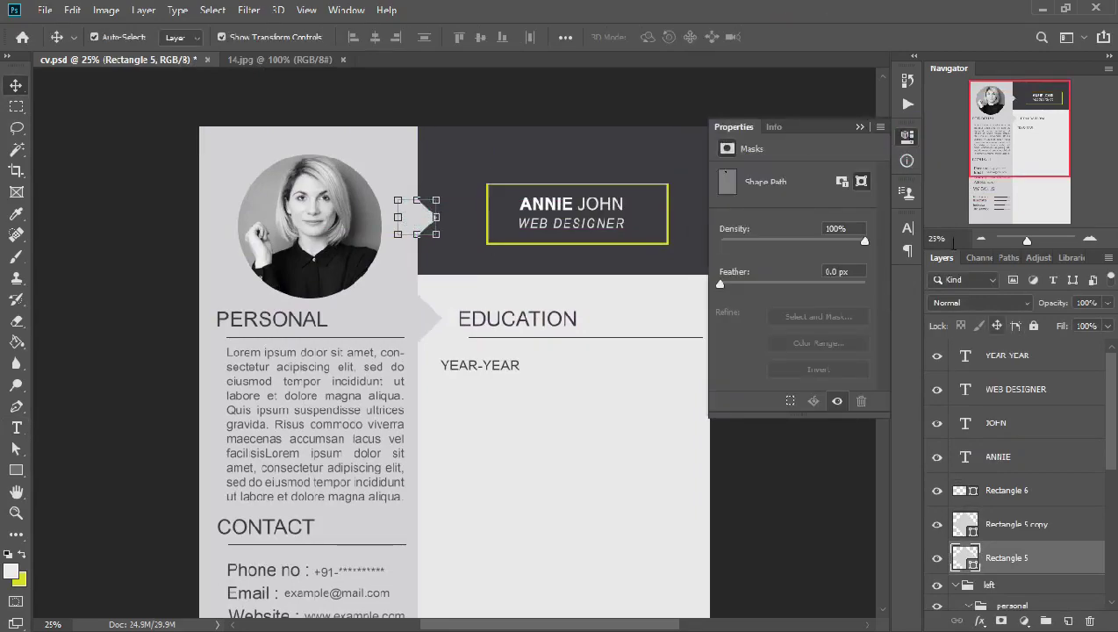
click(908, 79)
click(907, 104)
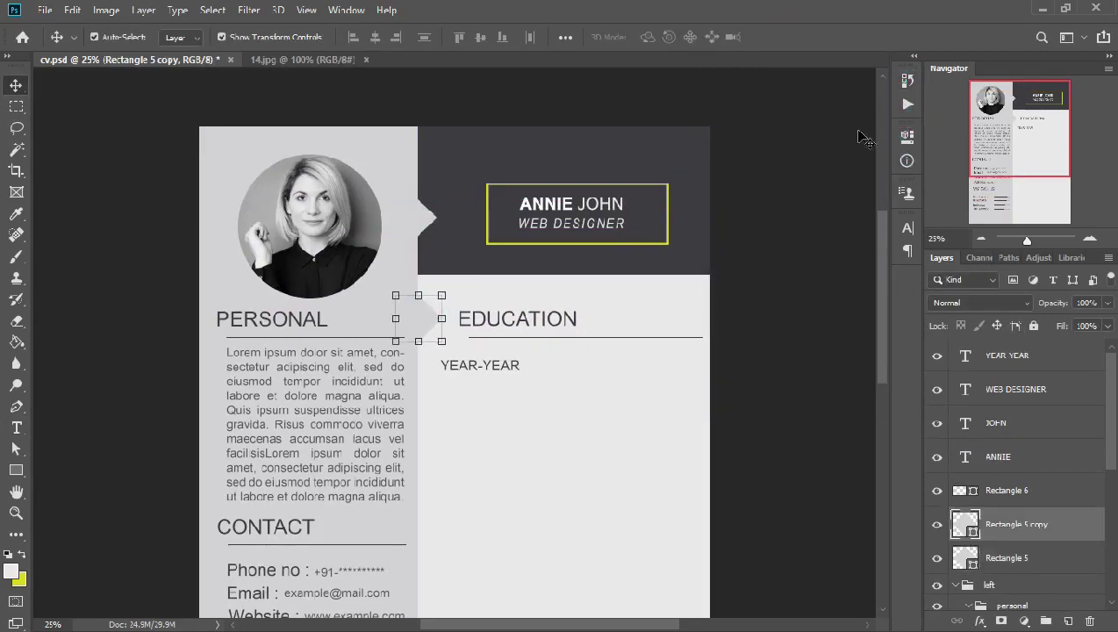
click(417, 217)
key(ctrl+t)
drag(416, 234, 419, 349)
key(Return)
- Set YEAR-YEAR to 14 pt and add a UNIVERSITY heading with Lorem paragraph text
key(t)
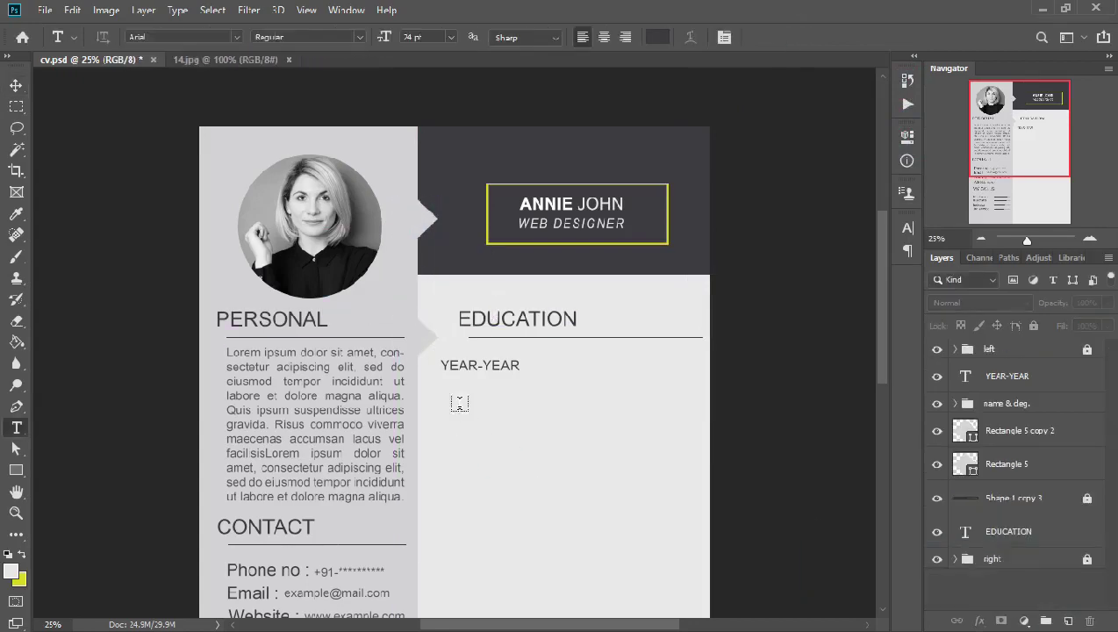
double_click(475, 365)
click(450, 37)
click(422, 154)
click(533, 365)
text(UNIVERSITY)
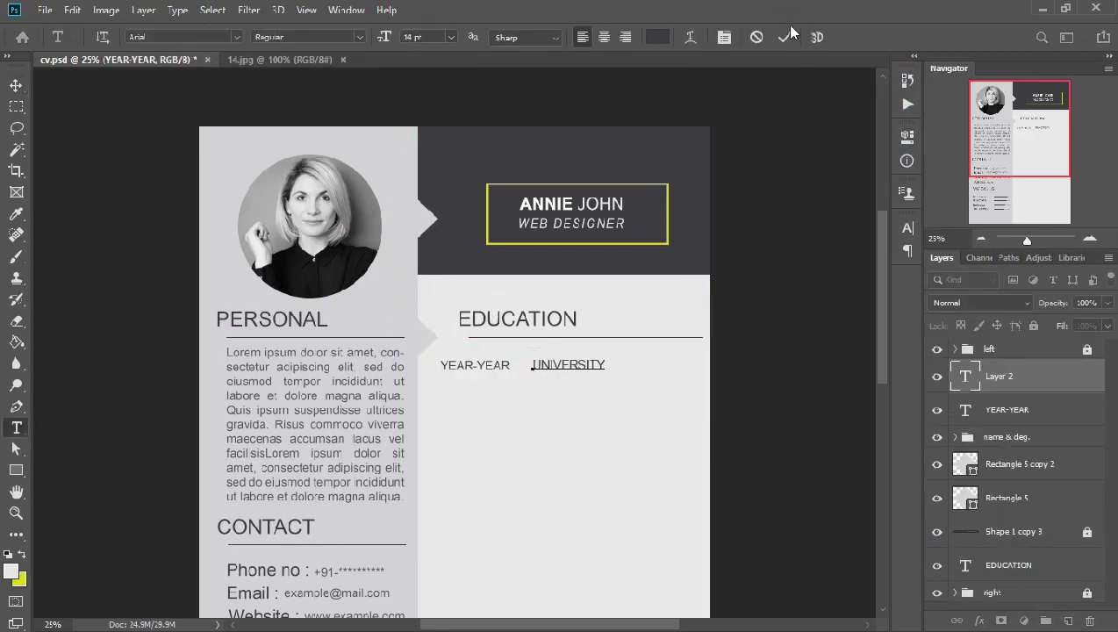
click(450, 37)
click(430, 92)
key(ctrl+Return)
key(v)
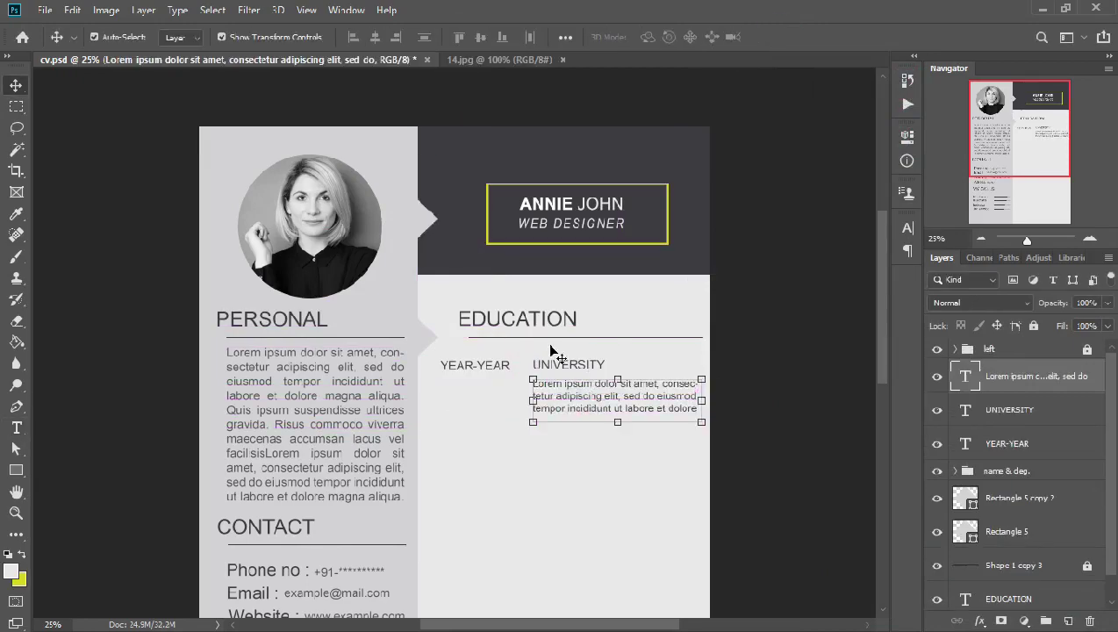
drag(518, 353, 481, 355)
drag(506, 320, 489, 319)
- Duplicate the UNIVERSITY entry twice below and align the entries
drag(470, 368, 590, 405)
scroll(615, 470, down, 3)
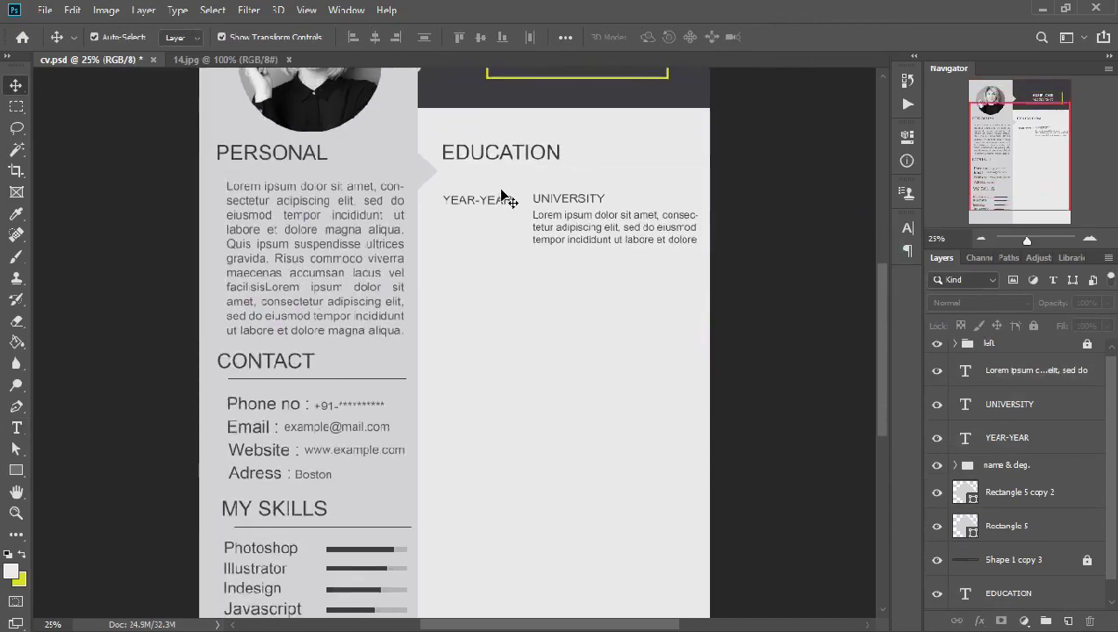
shift+click(502, 201)
drag(607, 228, 604, 343)
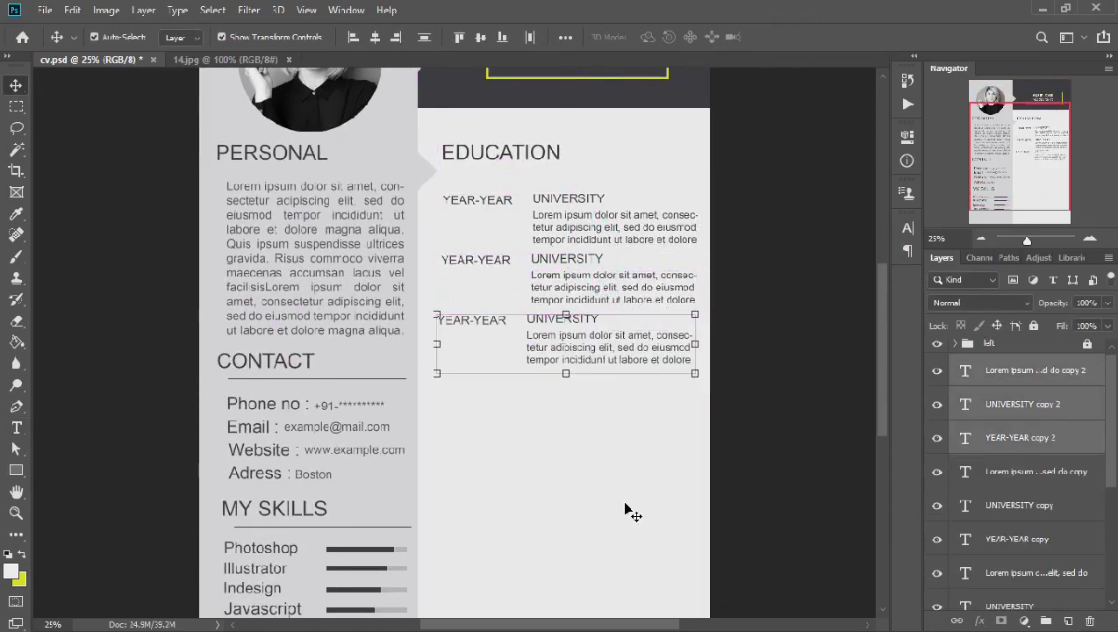
drag(702, 386, 568, 162)
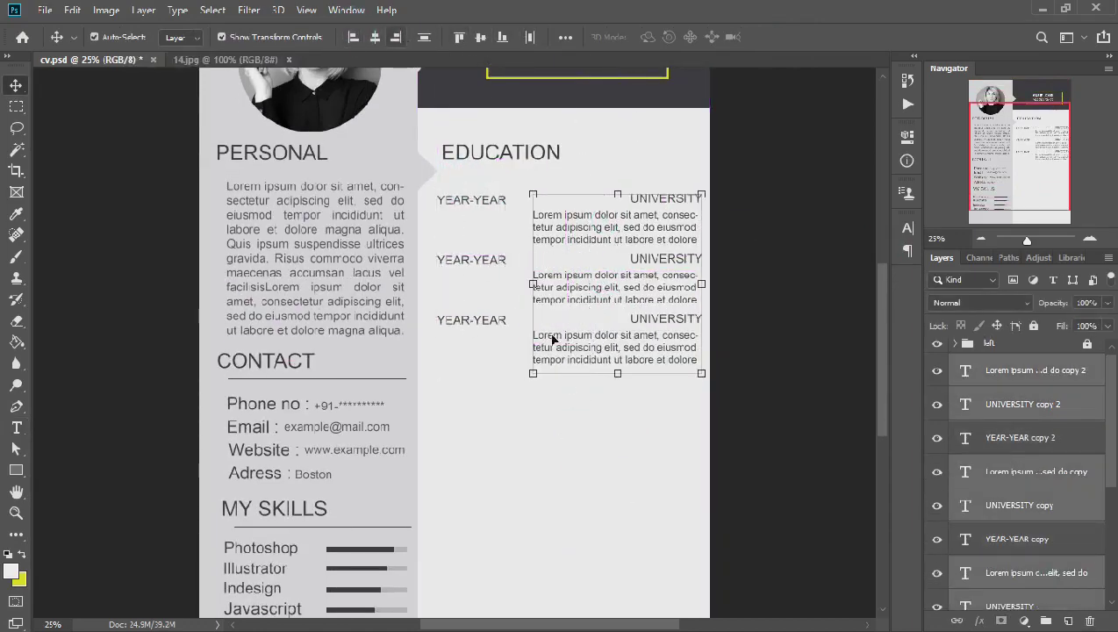
- Rename the copied entry headings COLLEGE and HIGH SCHOOL
key(t)
double_click(567, 259)
text(COLLEGE)
double_click(571, 318)
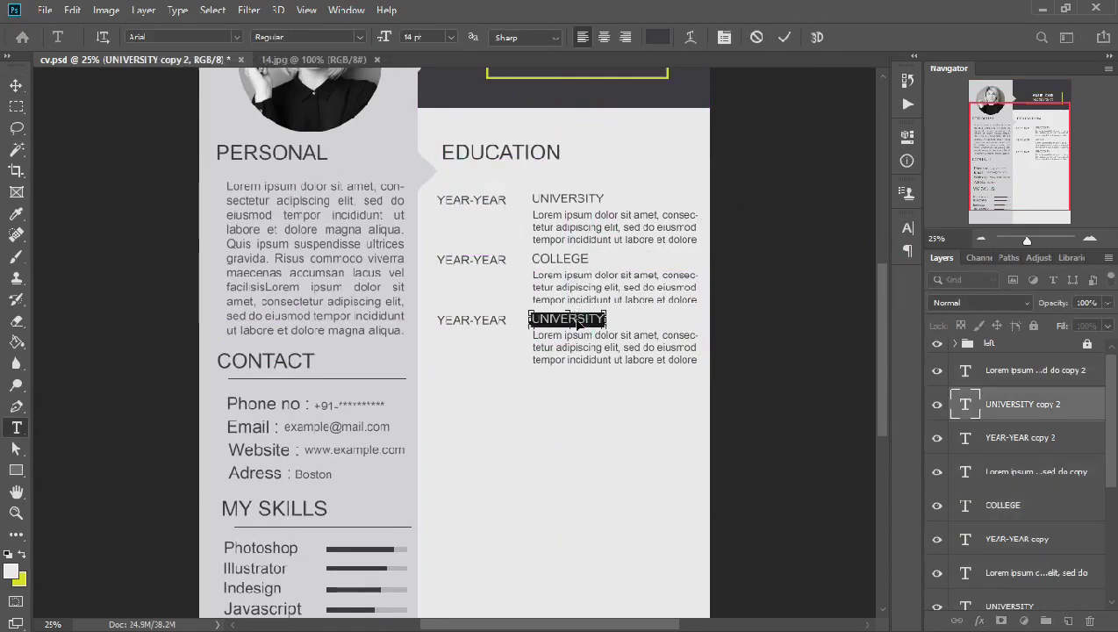
text(HIGH SCHOOL)
key(ctrl+Return)
key(v)
scroll(551, 439, down, 1)
- Copy the divider and EDUCATION heading down and retitle it WORK EXPERIENCE
drag(425, 141, 418, 345)
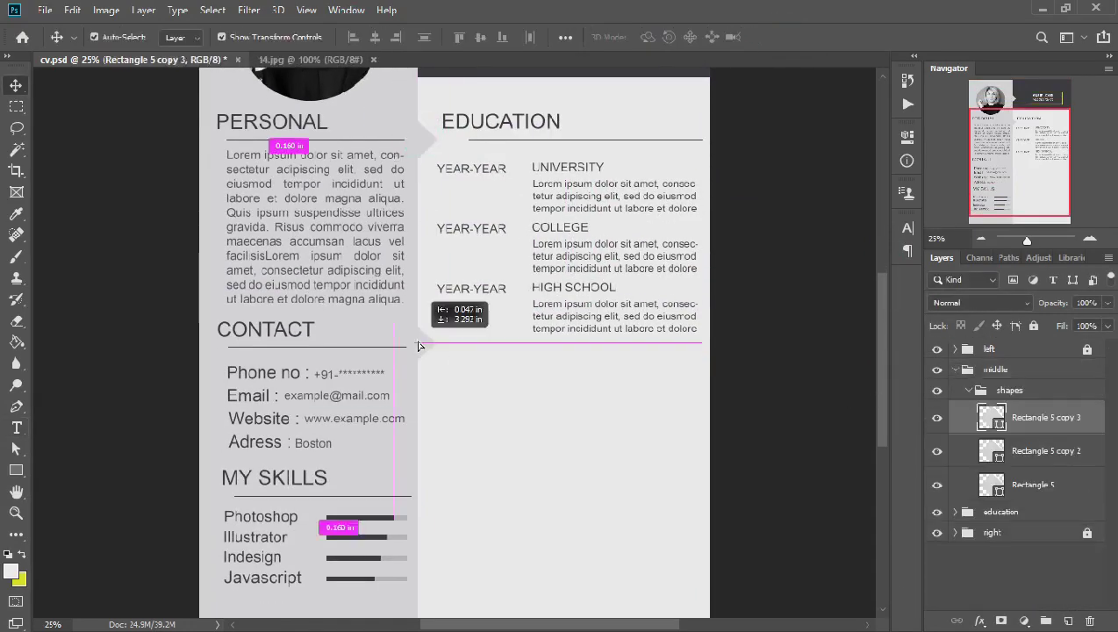
drag(538, 123, 545, 376)
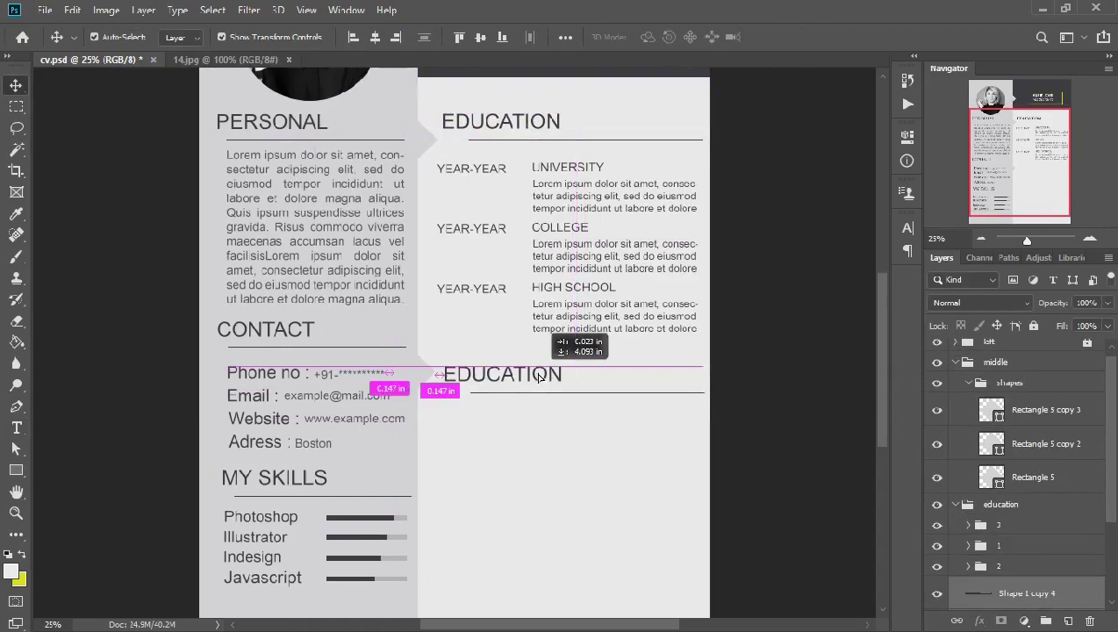
key(t)
double_click(493, 374)
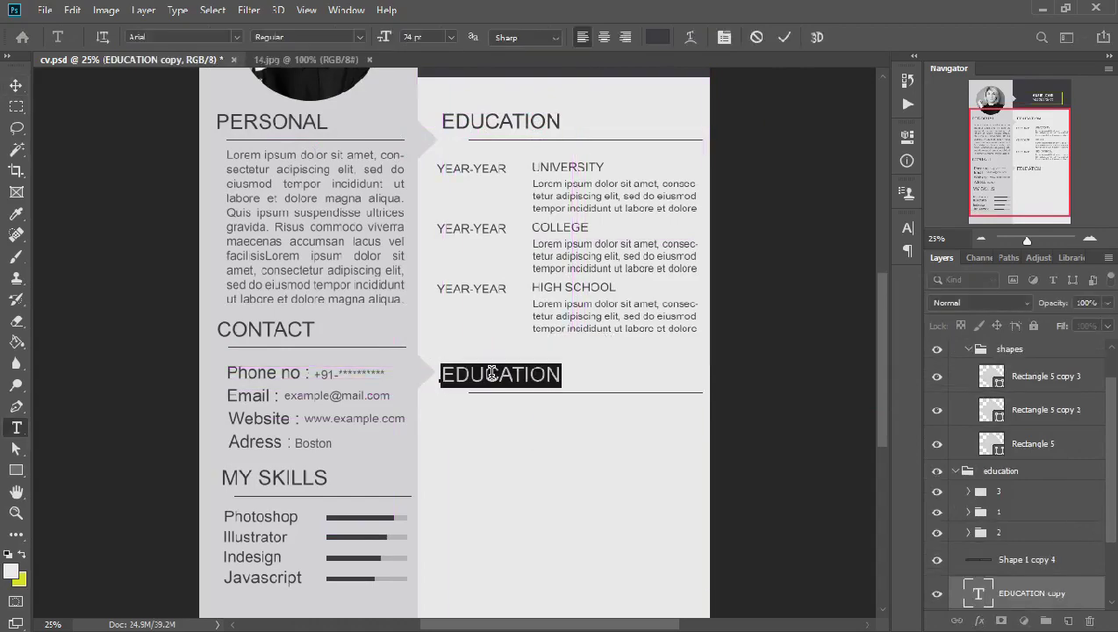
text(WORK EXPERIENCE)
click(785, 36)
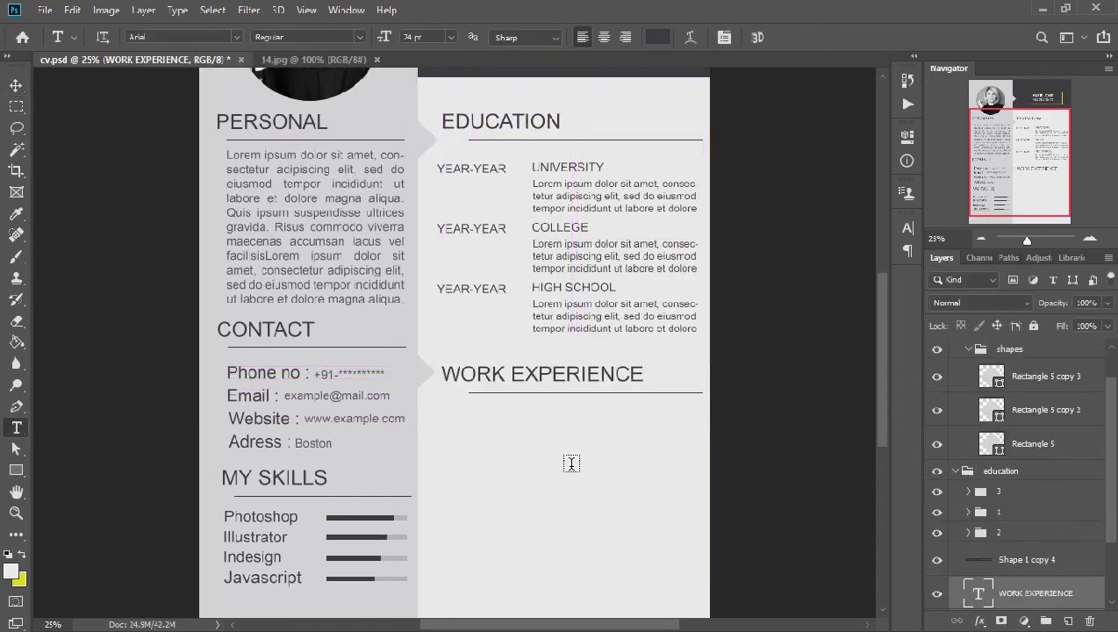
key(v)
- Copy the education rows below WORK EXPERIENCE and delete the extra HIGH SCHOOL row
drag(674, 329, 675, 581)
scroll(884, 369, down, 5)
drag(439, 309, 702, 370)
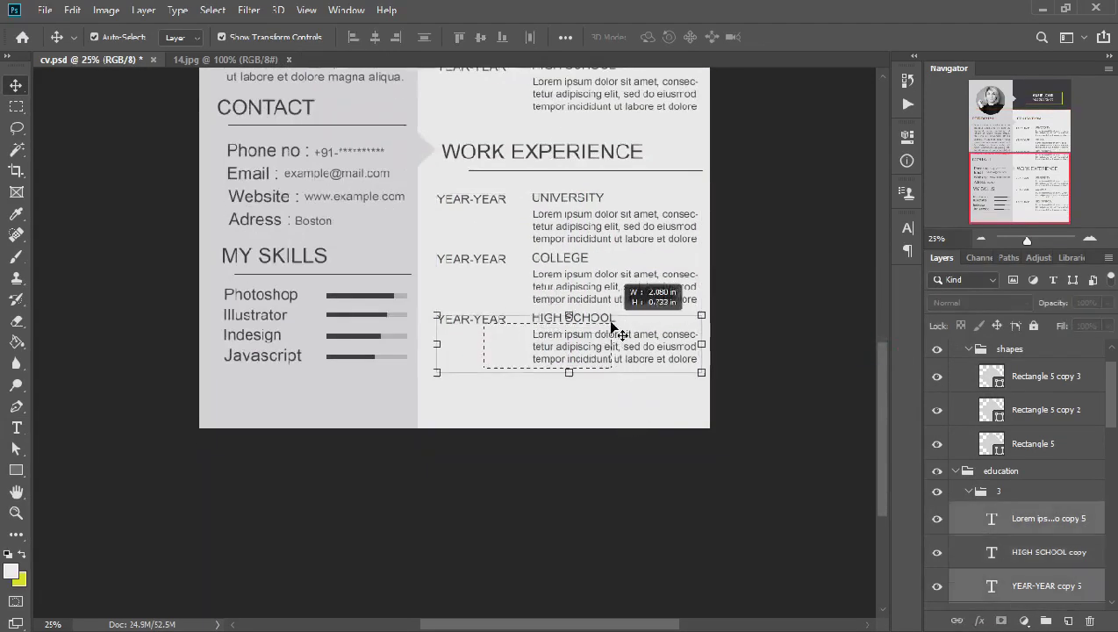
key(Delete)
- Retitle the entries COMPANY NO. 1 and COMPANY NO. 2, then copy the heading further down
key(t)
click(579, 197)
text(COMPANY NO. 1)
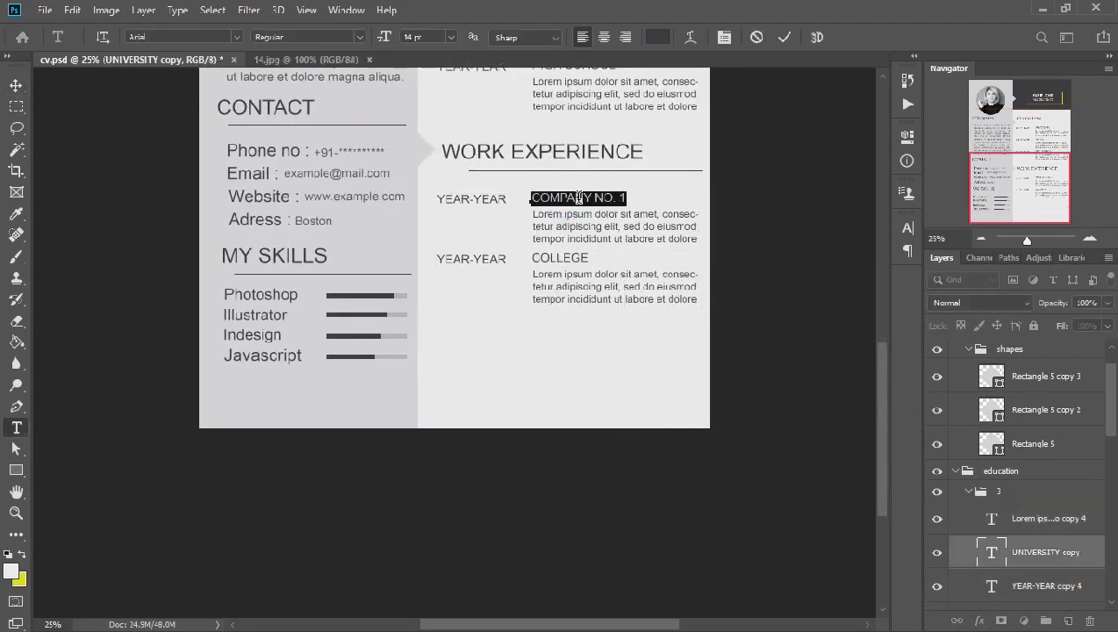
click(619, 300)
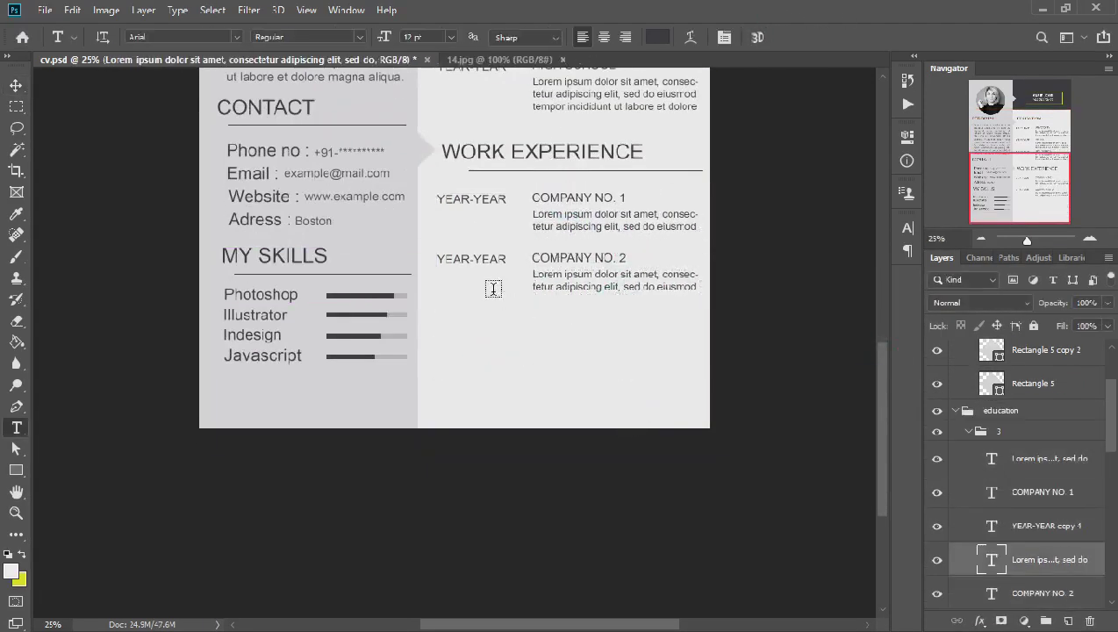
key(ctrl+Return)
key(v)
drag(612, 295, 611, 285)
drag(563, 149, 563, 318)
- Retitle the copied heading LANGUAGES
double_click(579, 316)
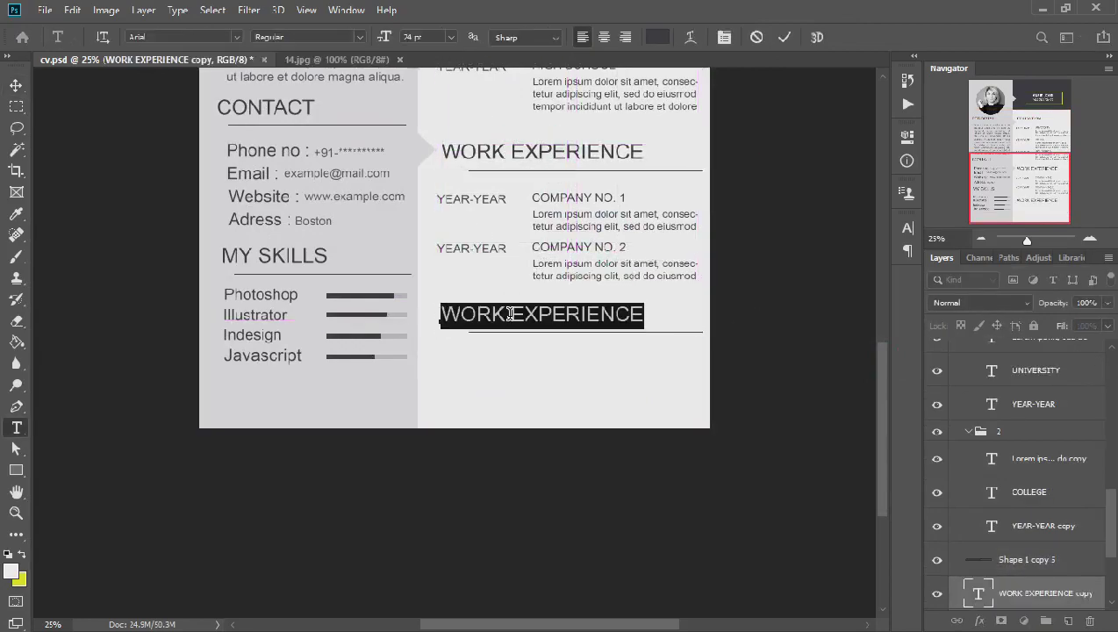
text(LANGUAGES)
key(ctrl+Return)
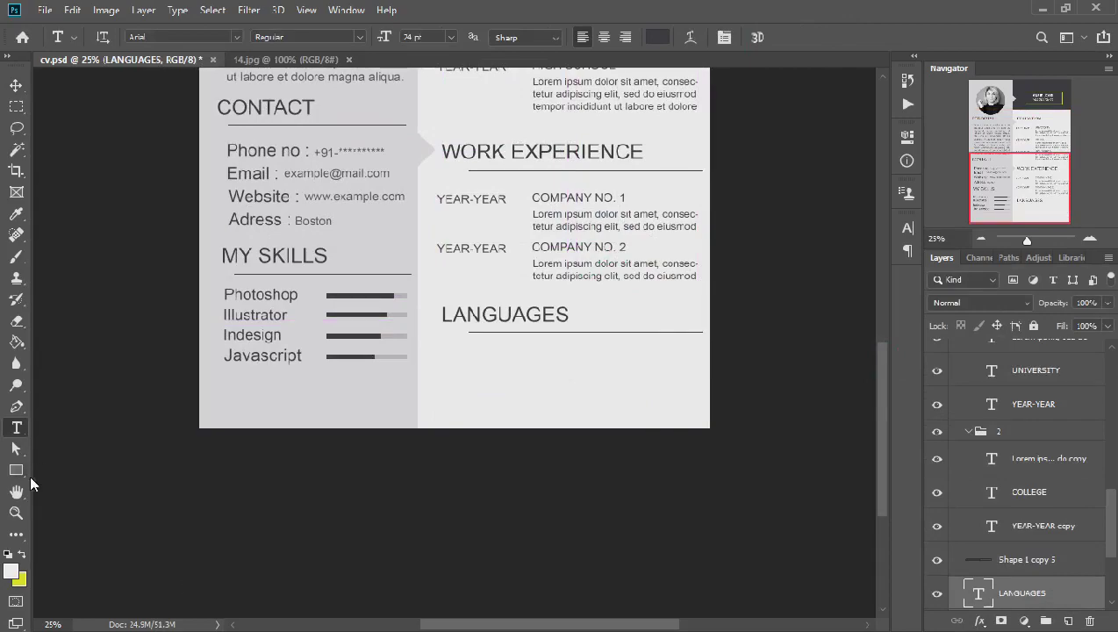
- Draw a circle under LANGUAGES with no fill and a yellow outline
right_click(16, 471)
click(96, 502)
drag(445, 358, 505, 412)
click(754, 251)
click(747, 314)
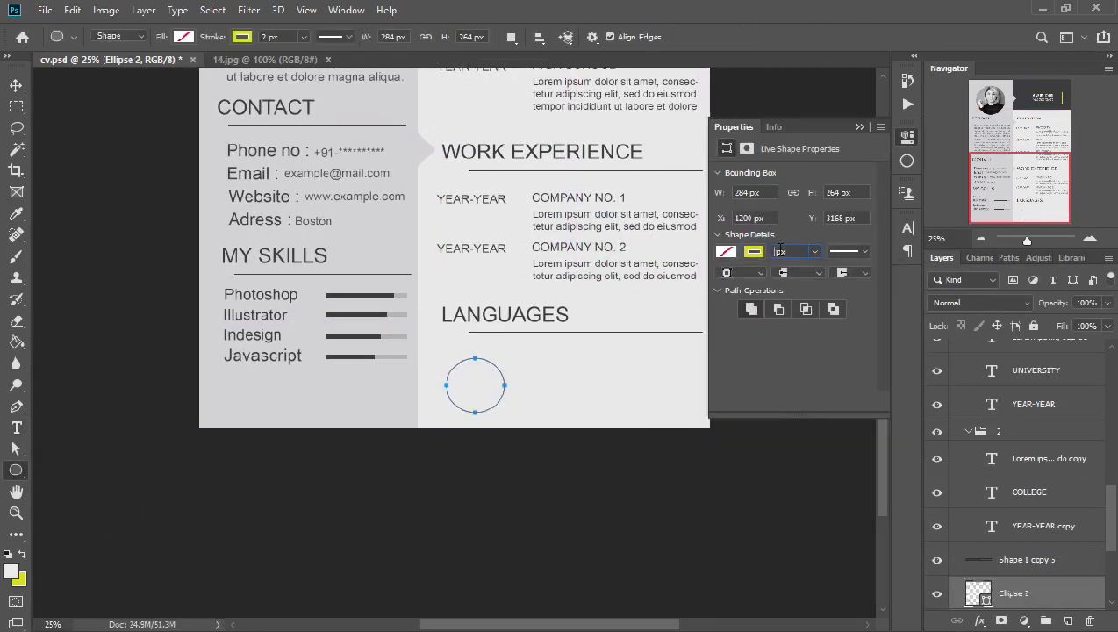
- Duplicate the ring into a row of four evenly placed rings
key(Escape)
key(v)
drag(472, 384, 604, 383)
drag(495, 378, 693, 377)
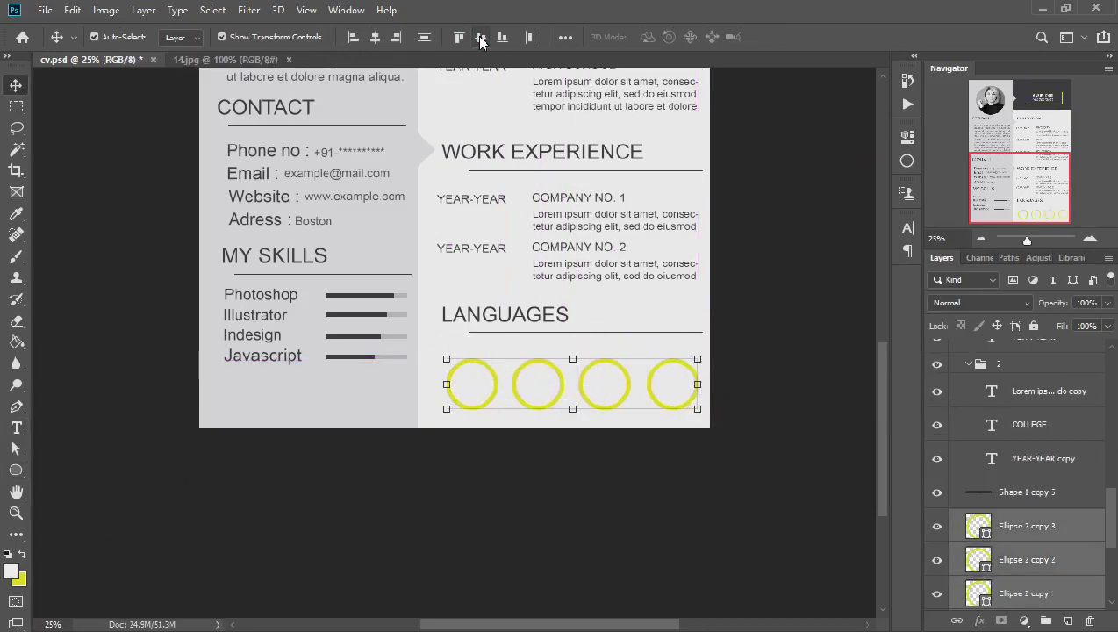
drag(623, 373, 619, 370)
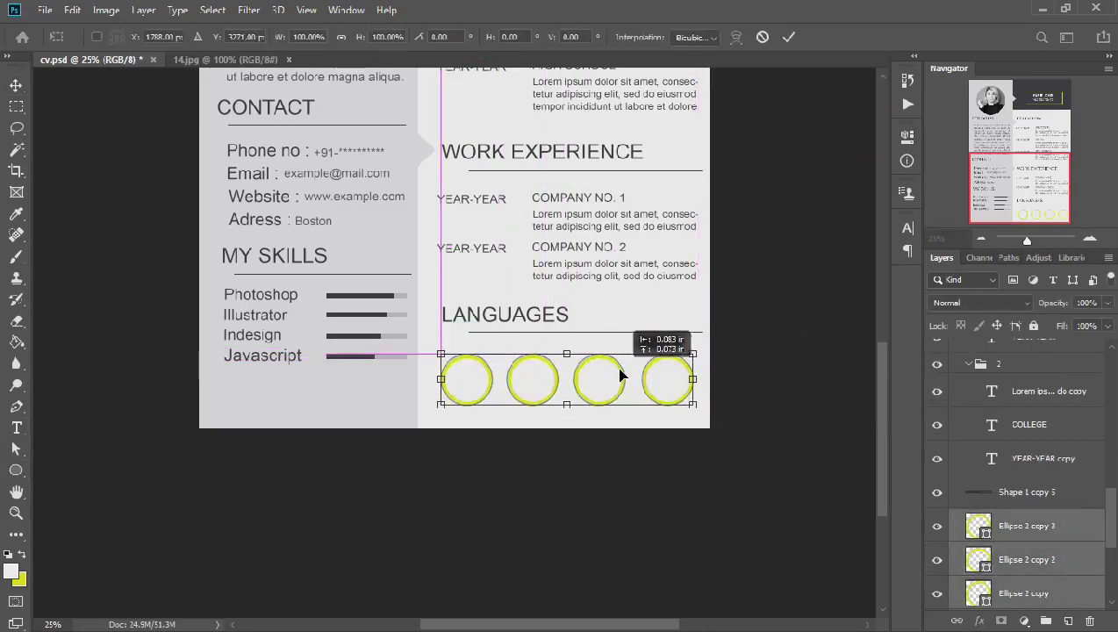
click(873, 274)
- Add an 11 pt ENGLISH label centred in the first ring
key(t)
click(448, 383)
click(657, 37)
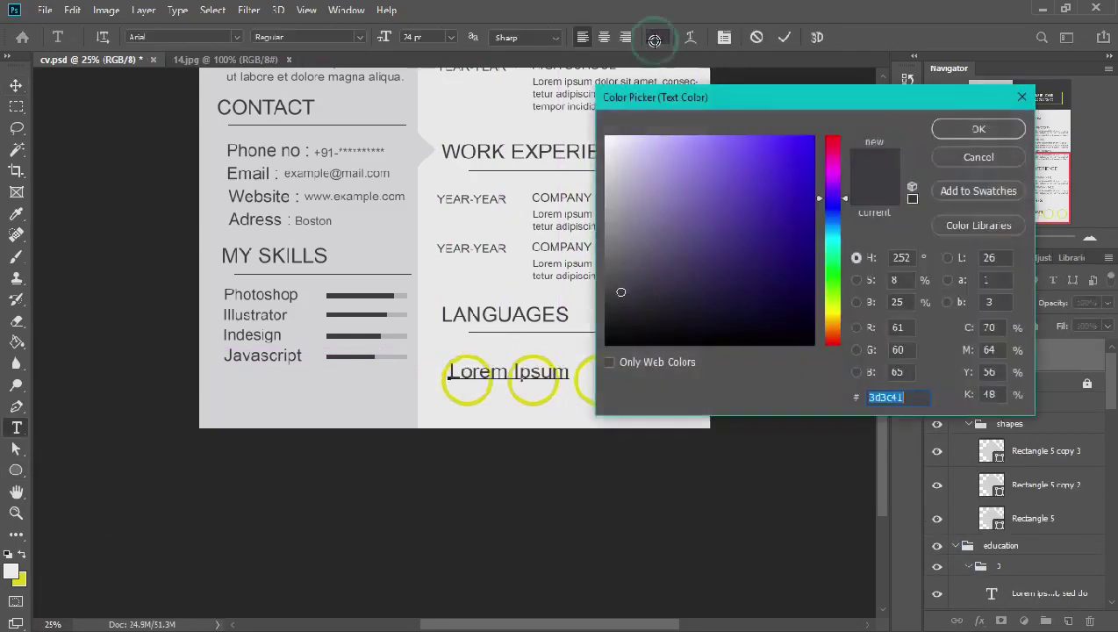
text(ENGLISH)
click(451, 37)
text(11)
key(Return)
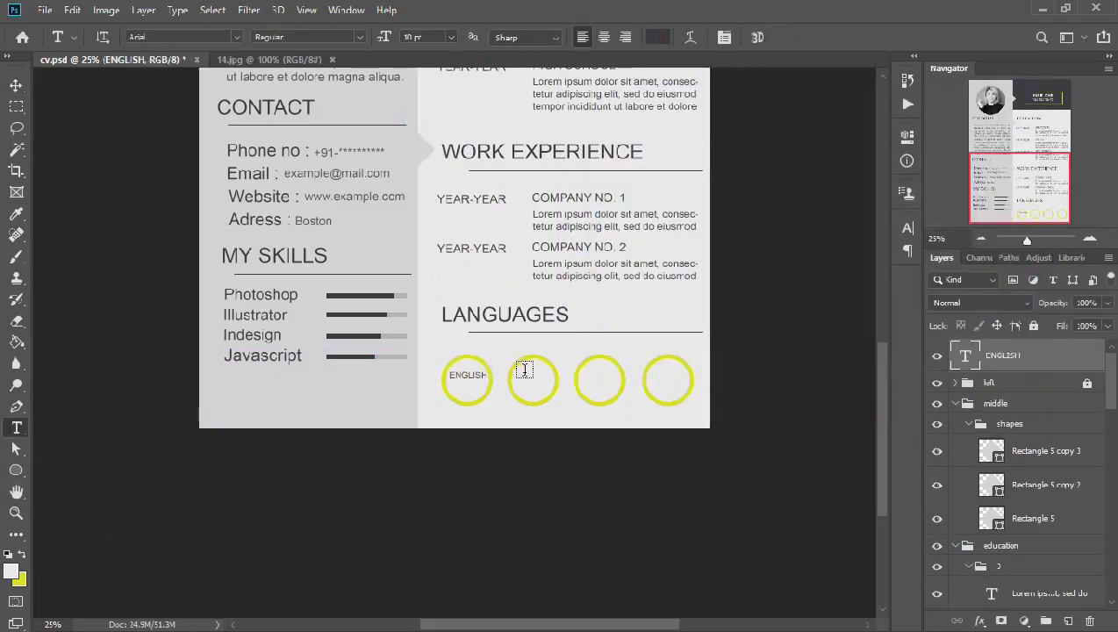
key(ctrl+plus)
mouse_move(460, 409)
mouse_down()
mouse_move(489, 438)
mouse_move(755, 426)
mouse_up()
- Add a 100% label under ENGLISH and copy both labels into the other rings
key(t)
click(469, 427)
click(784, 37)
key(v)
shift+click(1003, 389)
- Rename the second, third and fourth ring labels FRENCH, SPNAISH and GERMEN
scroll(621, 547, right, 5)
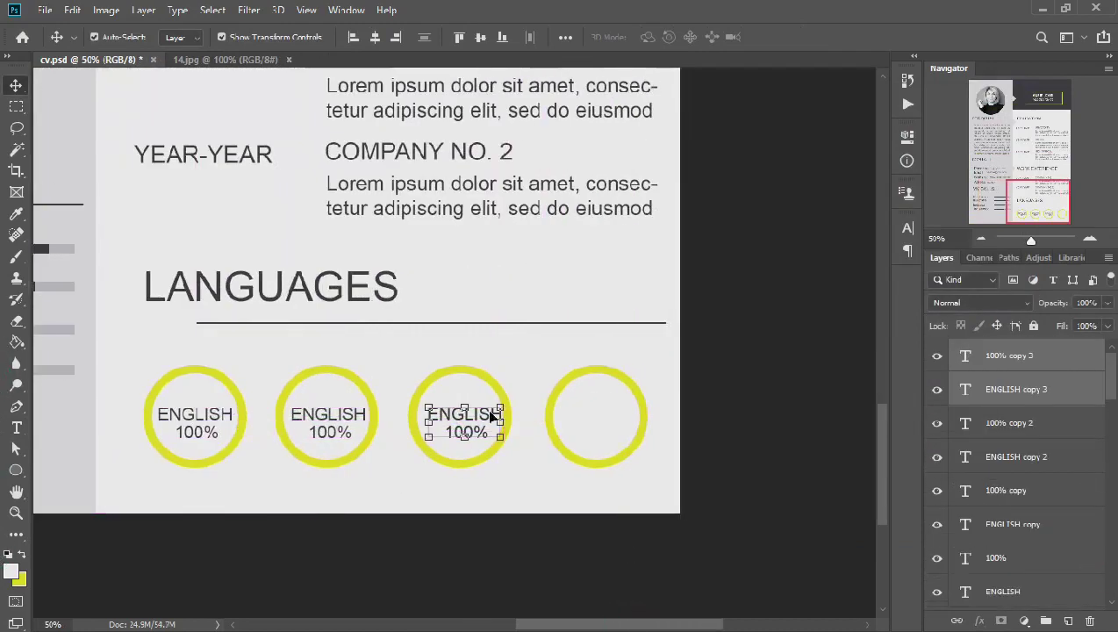
drag(492, 415, 629, 411)
double_click(329, 432)
text(FRENCH)
click(465, 414)
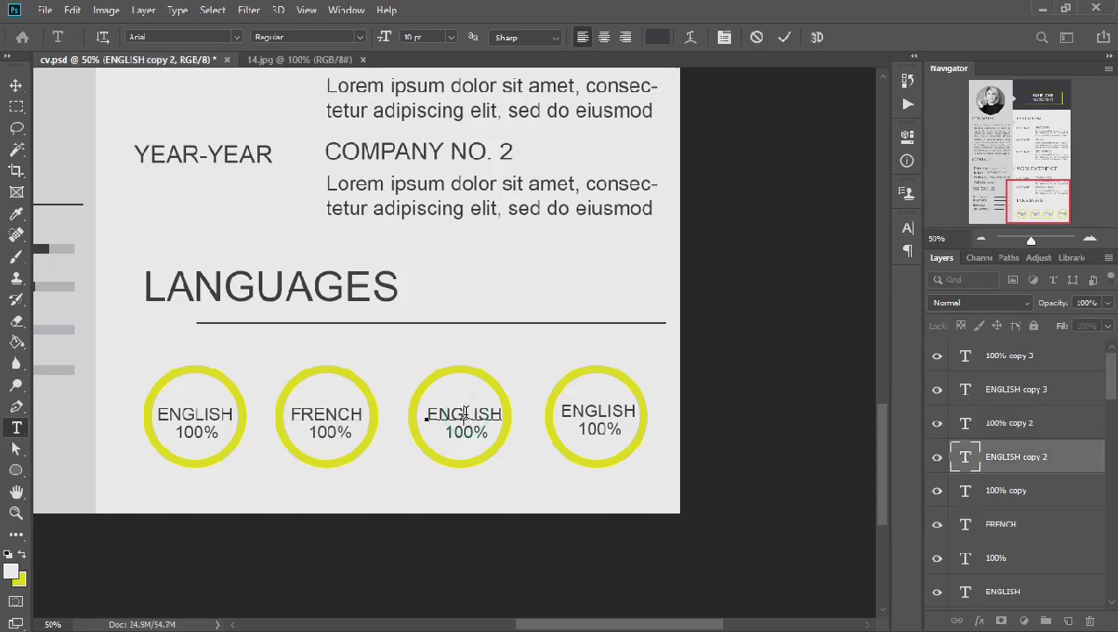
text(SPNAISH)
double_click(598, 411)
text(GER)
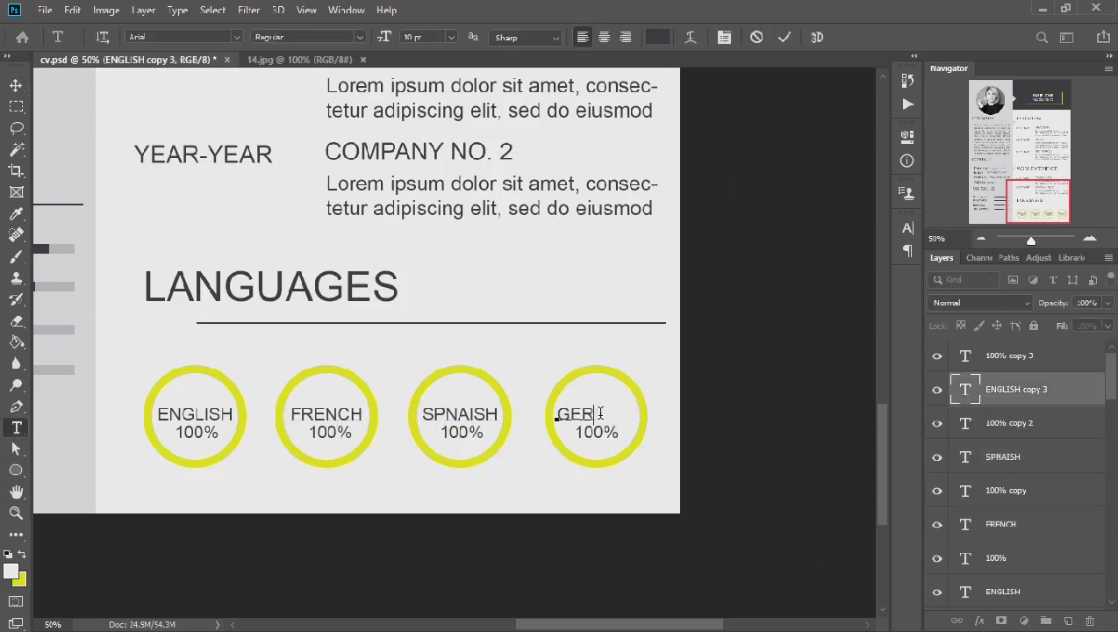
text(MEN)
click(784, 37)
- Change the SPNAISH and GERMEN percentages to 85% and 70%, centred in their rings
double_click(456, 431)
double_click(597, 432)
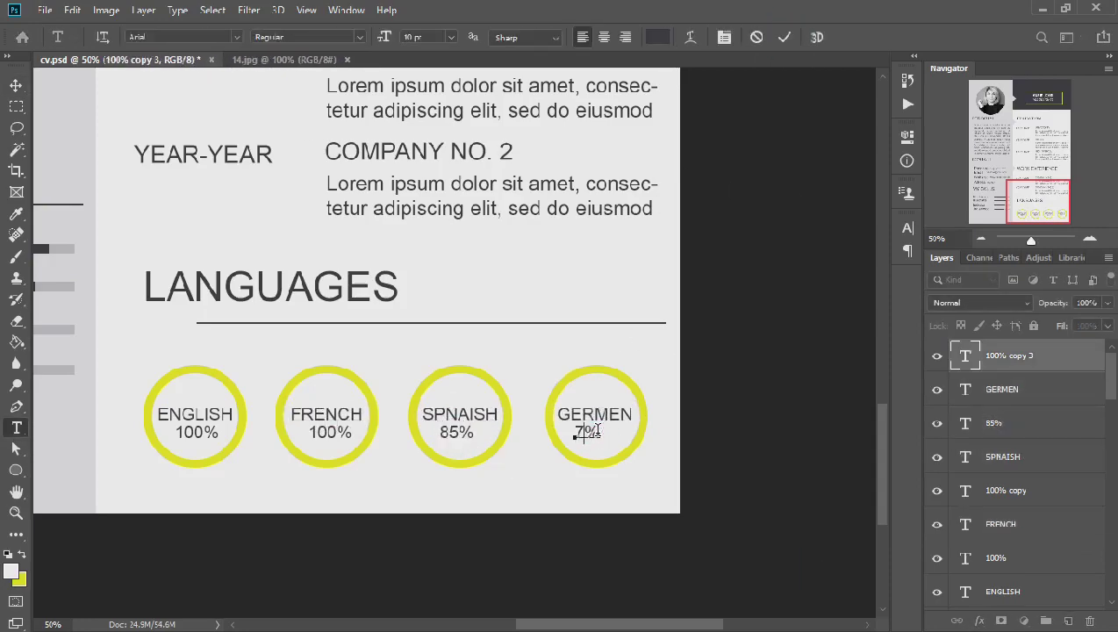
text(70%)
click(784, 36)
key(v)
click(466, 432)
drag(597, 432, 600, 432)
drag(466, 432, 461, 431)
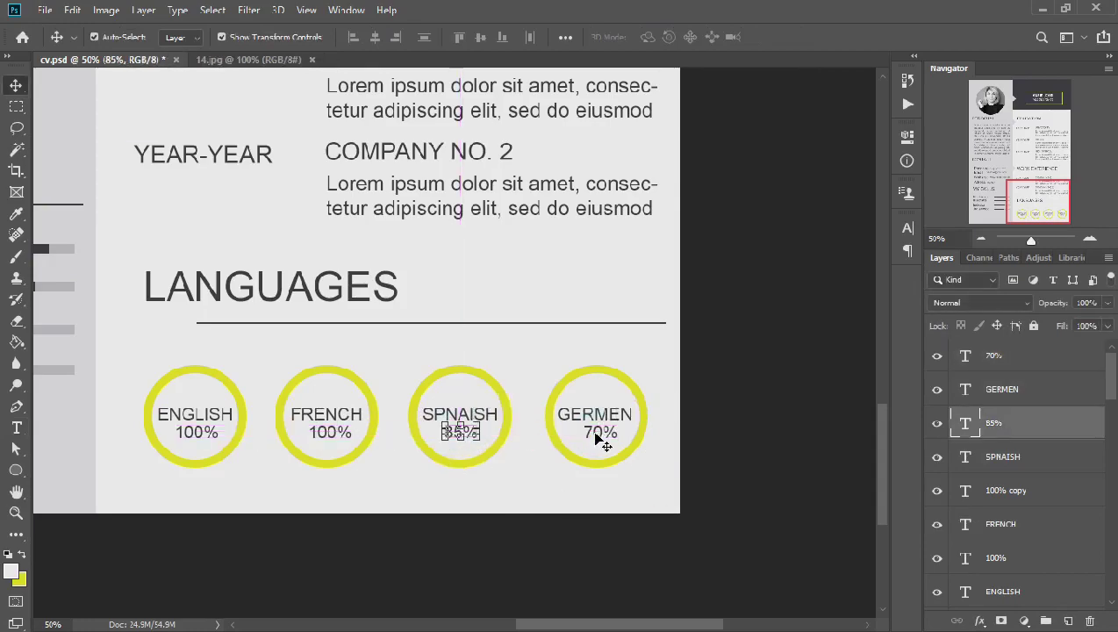
- Erase gaps in the SPNAISH and GERMEN rings with the Eraser
click(600, 431)
click(423, 386)
key(e)
drag(416, 383, 429, 403)
ctrl+click(589, 386)
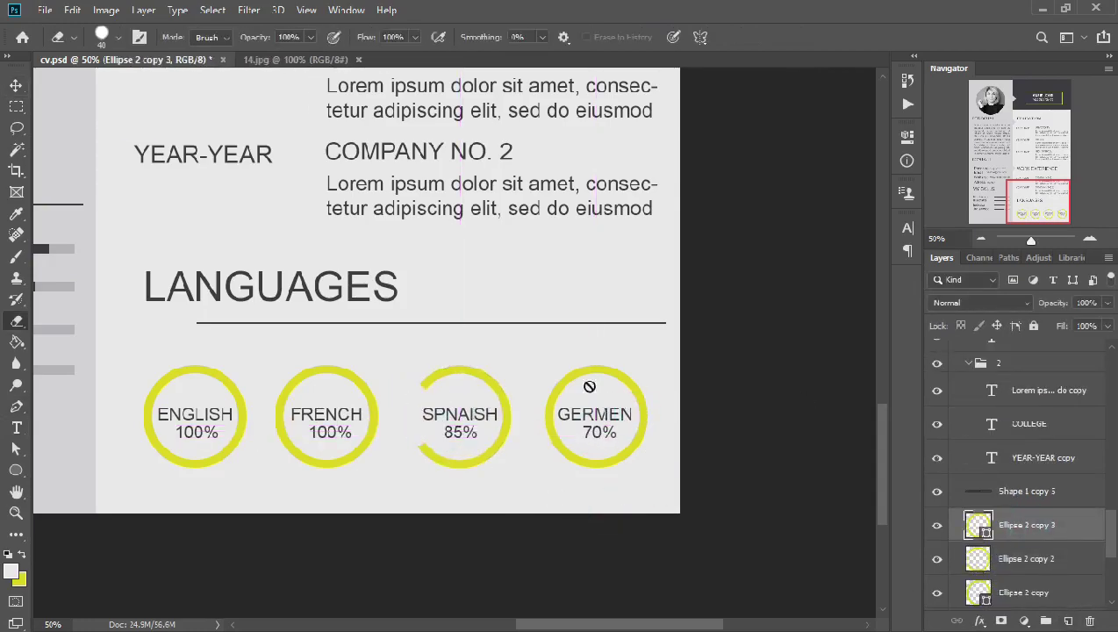
scroll(966, 527, down, 2)
click(1057, 520)
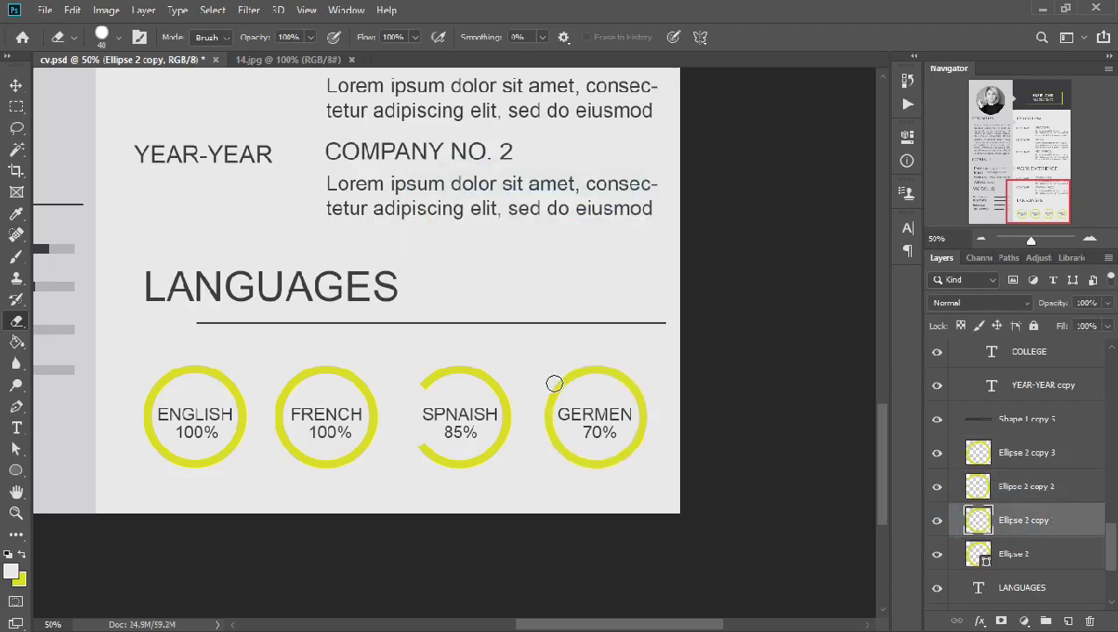
key(ctrl+minus)
key(ctrl+minus)
- Zoom in on MY SKILLS and Alt-drag a copy of the Illustrator row downward
key(v)
drag(113, 342, 237, 450)
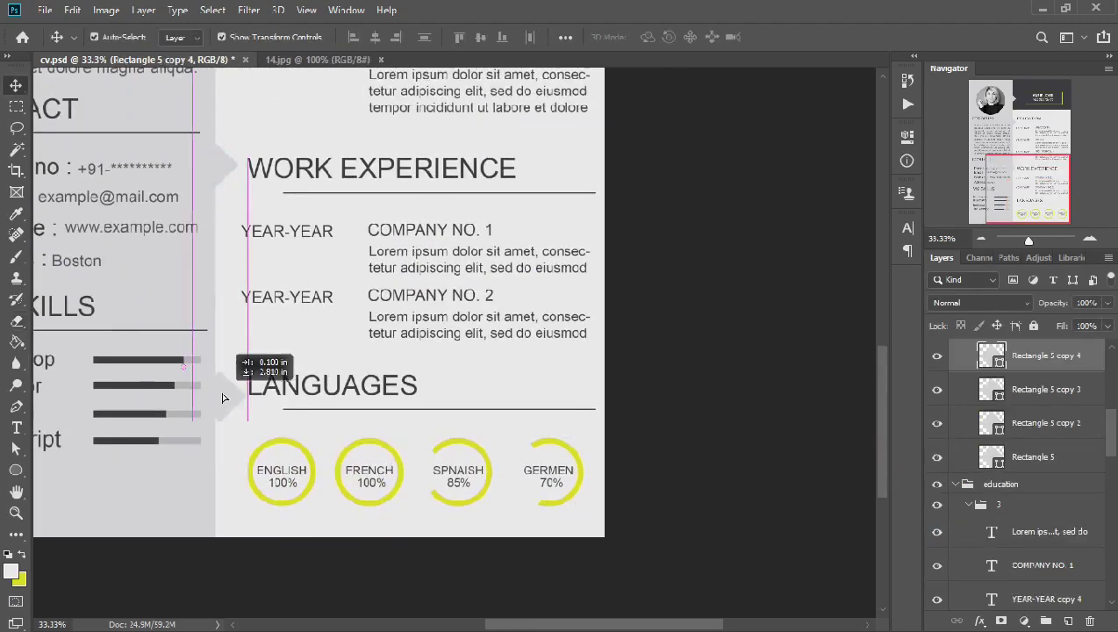
key(ctrl+plus)
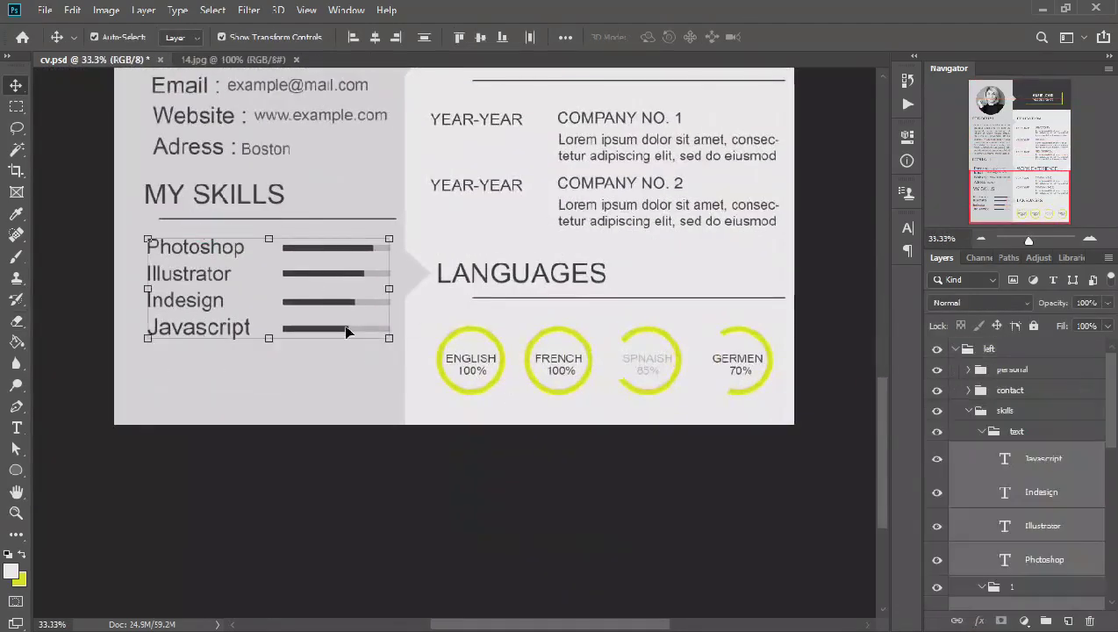
click(347, 307)
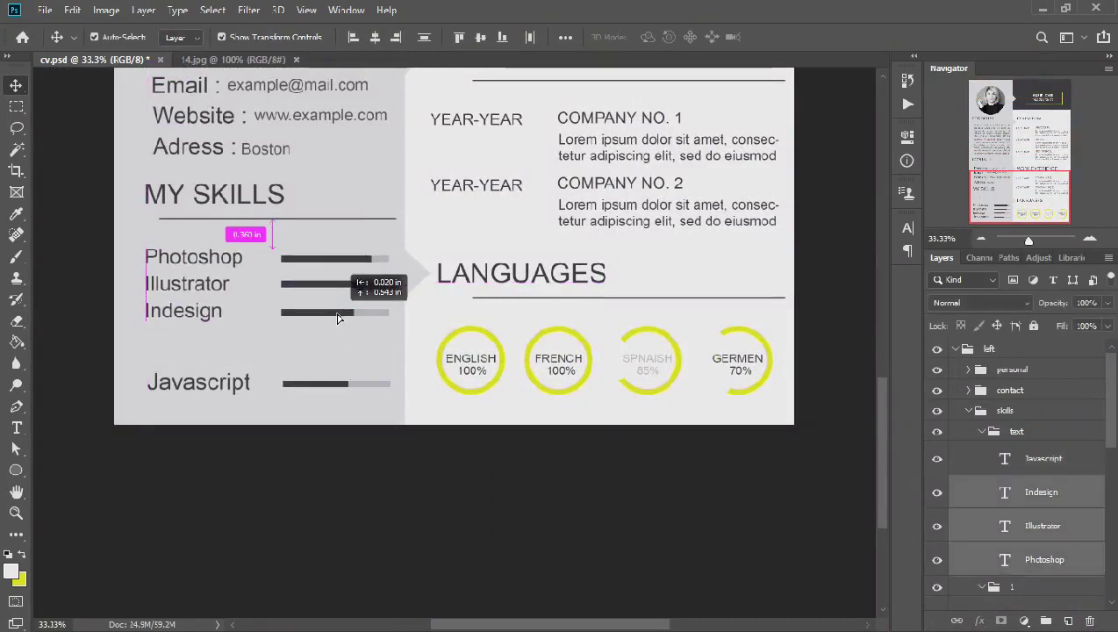
drag(347, 307, 321, 367)
key(ctrl+z)
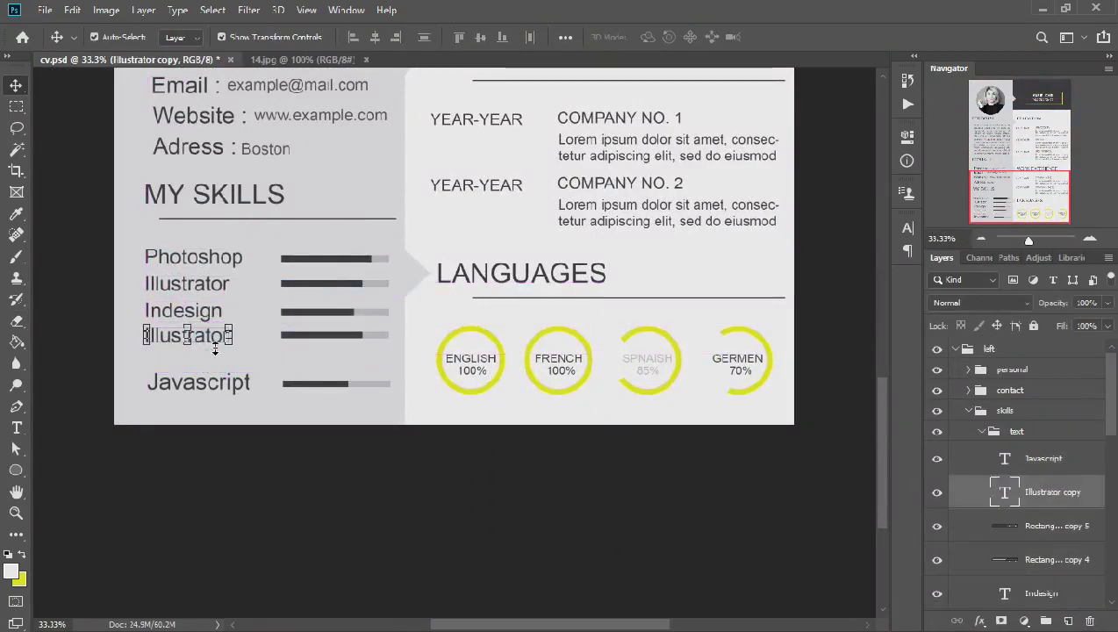
- Reposition the Indesign, copied Illustrator and Javascript rows to open a slot before Javascript
click(354, 339)
drag(147, 309, 147, 322)
drag(364, 284, 367, 290)
drag(184, 323, 184, 314)
drag(388, 377, 342, 428)
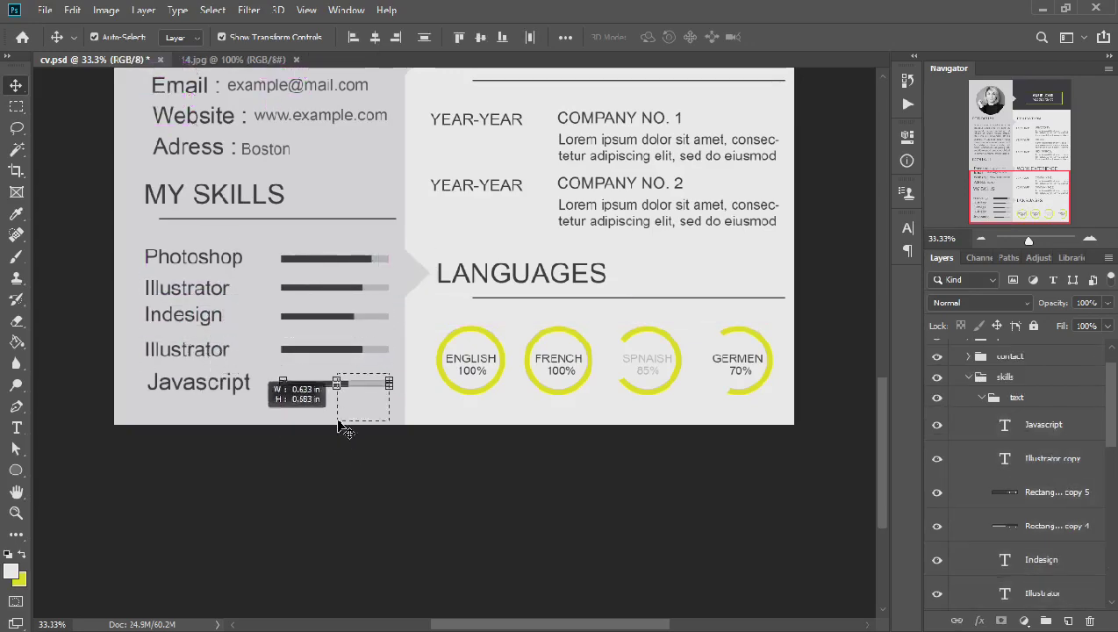
- Relabel the copied row as Html&Css, align the skill labels, and zoom out
key(t)
click(189, 351)
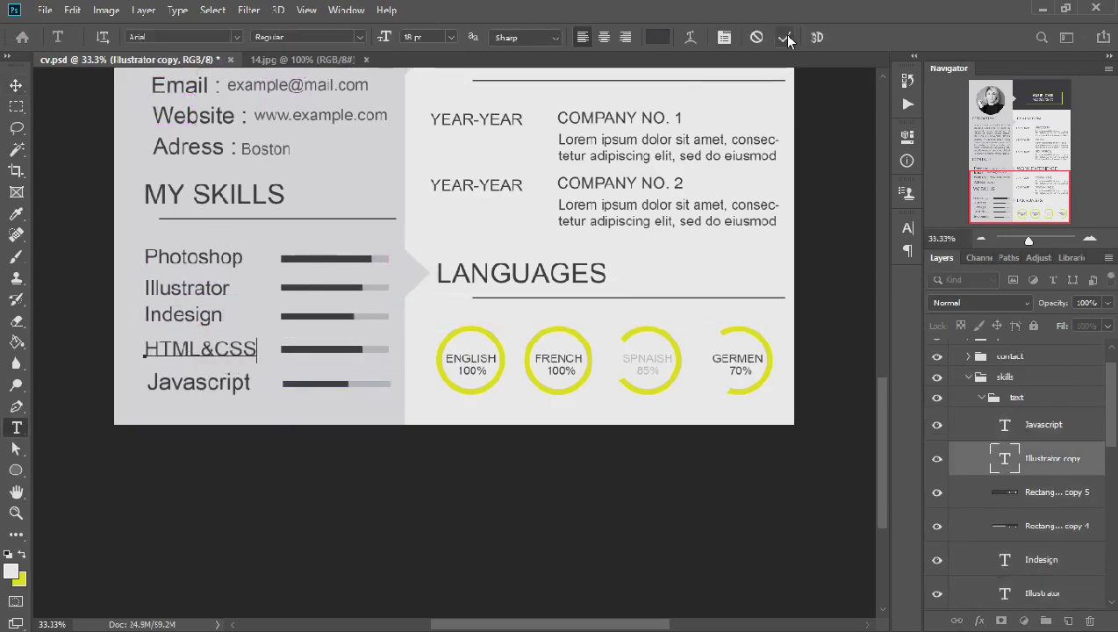
click(783, 37)
key(v)
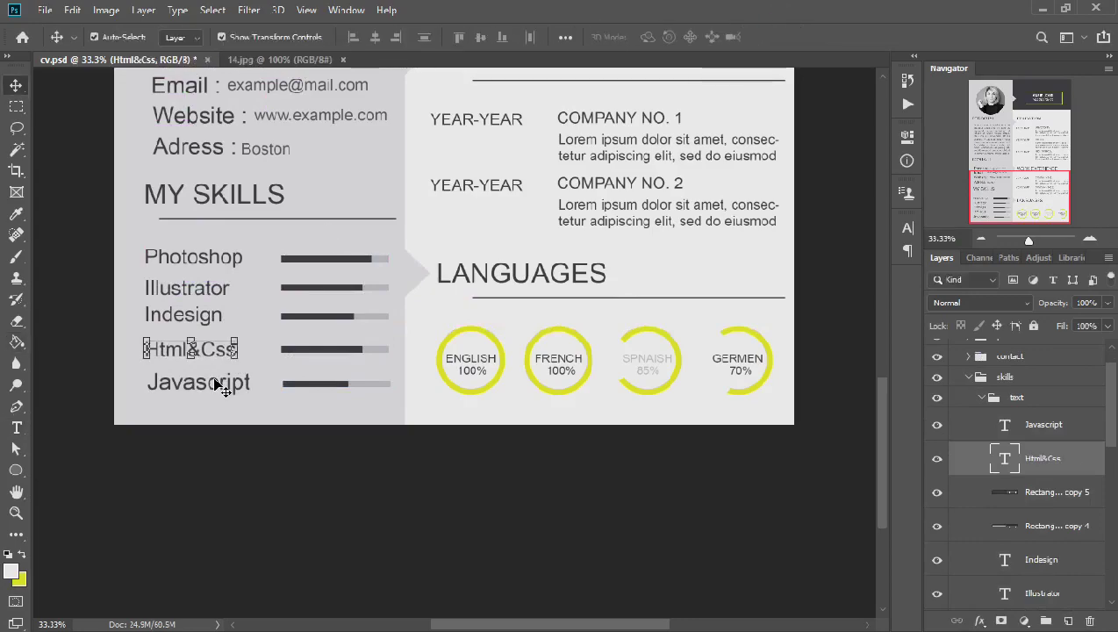
drag(225, 382, 237, 352)
key(ctrl+minus)
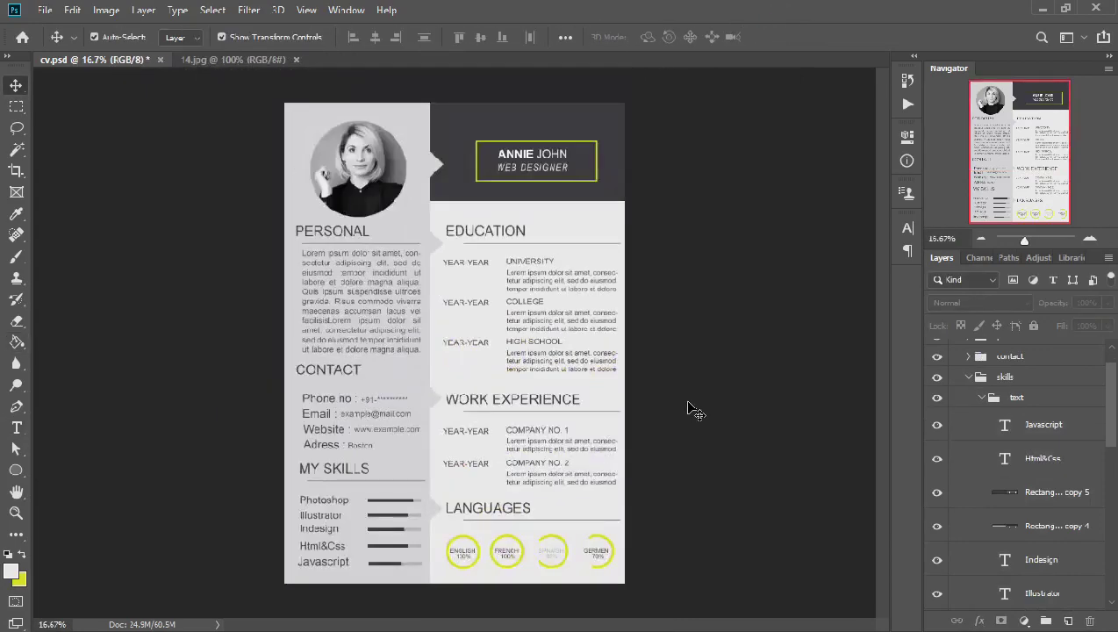